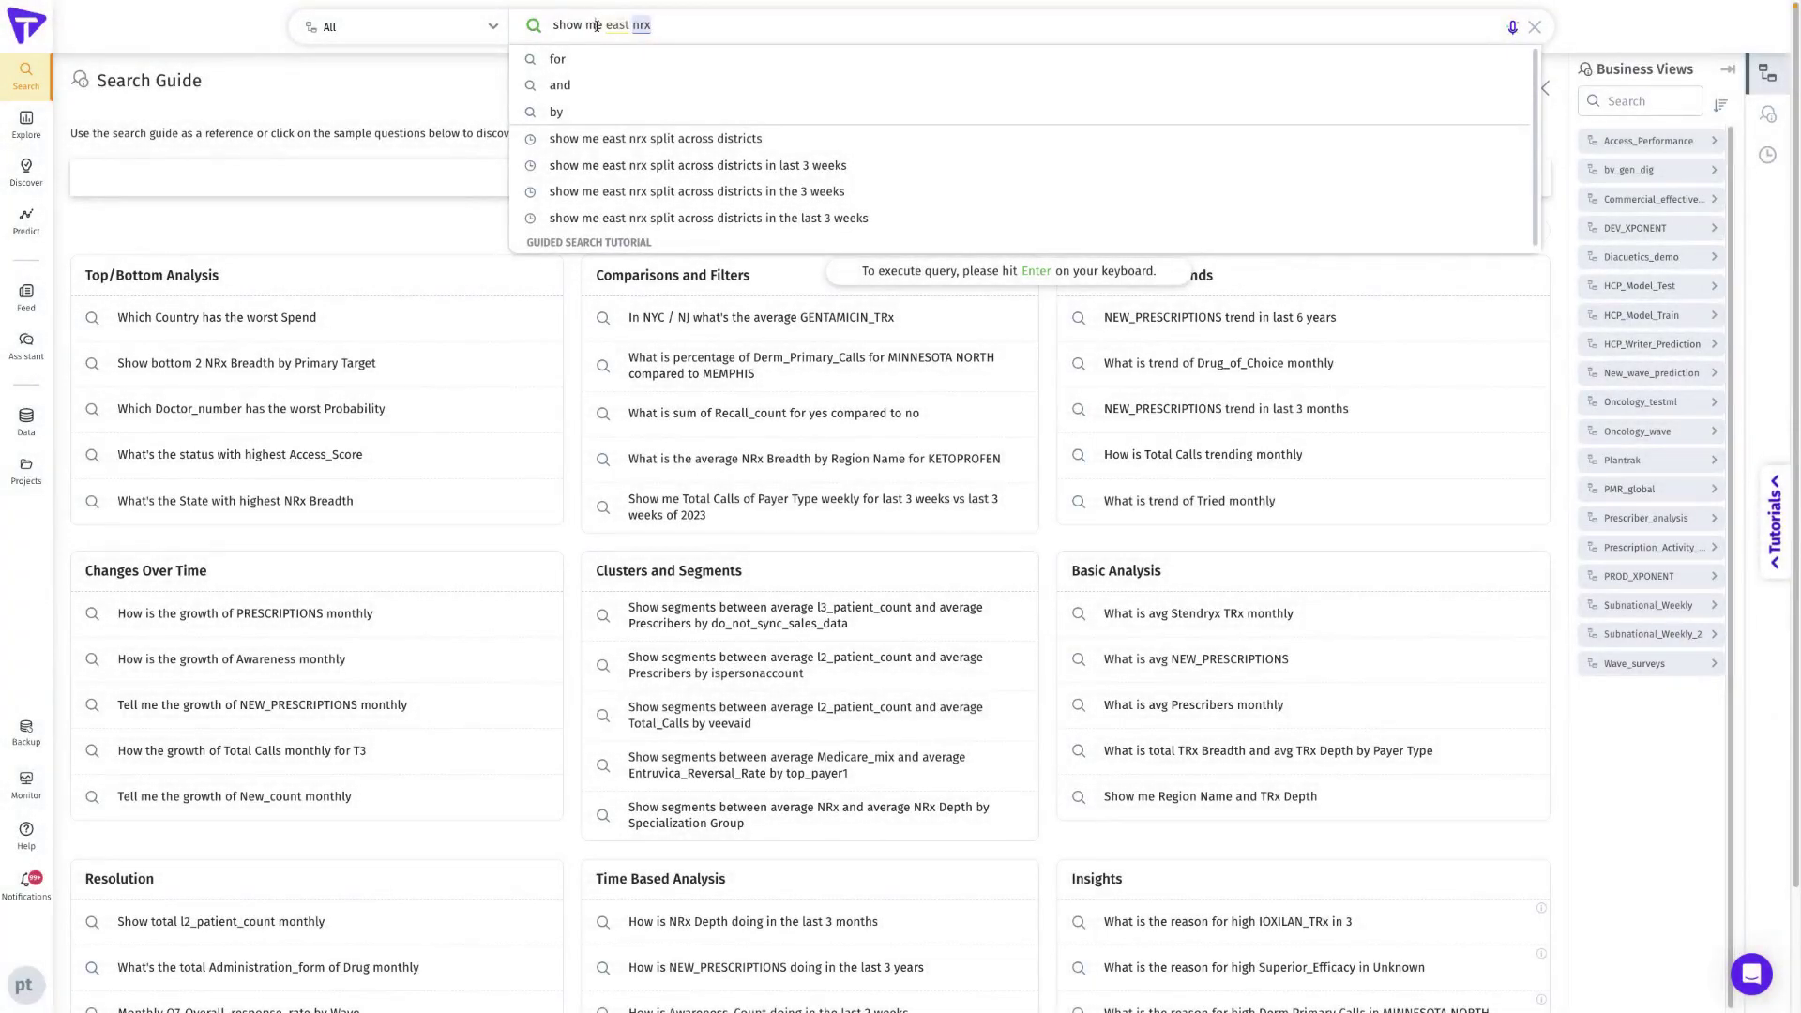
- Ask for Entruvica's market share NRx versus Stendryx by territory over the last 3 weeks
key(ctrl+a)
key(BackSpace)
text(show me marketshare nrx)
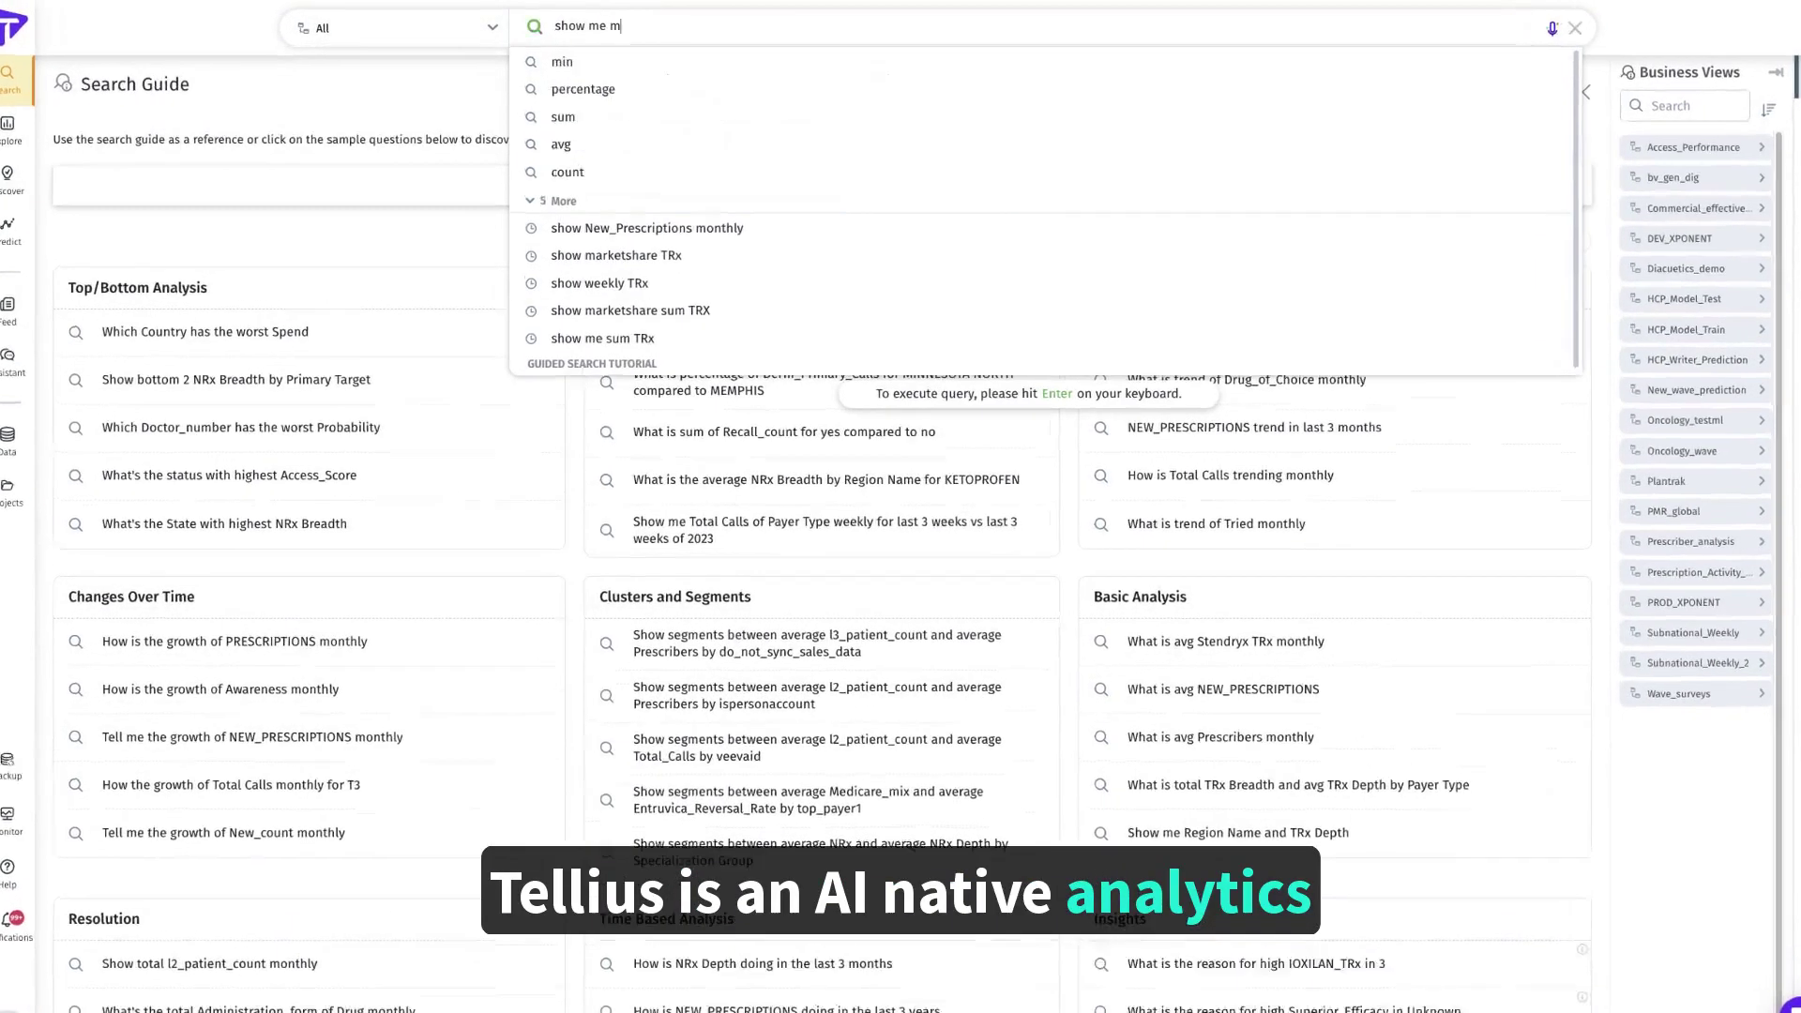
text( for en)
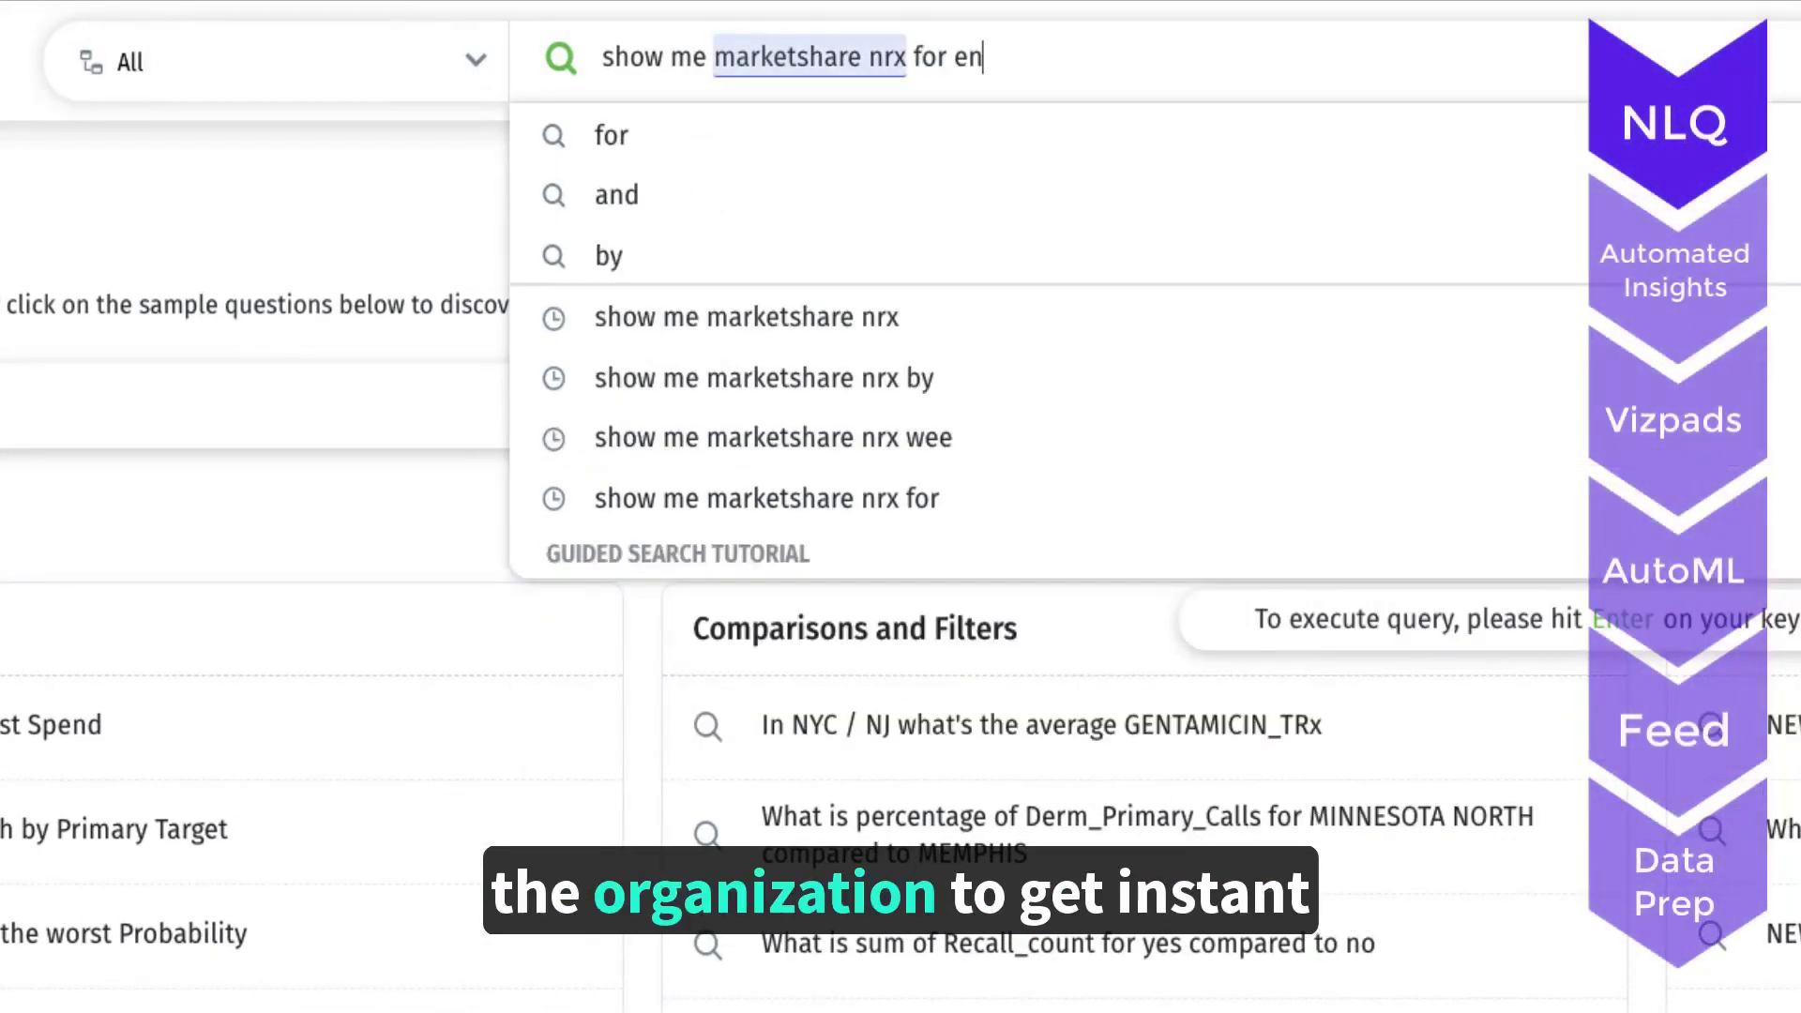
text(truvica compared to st)
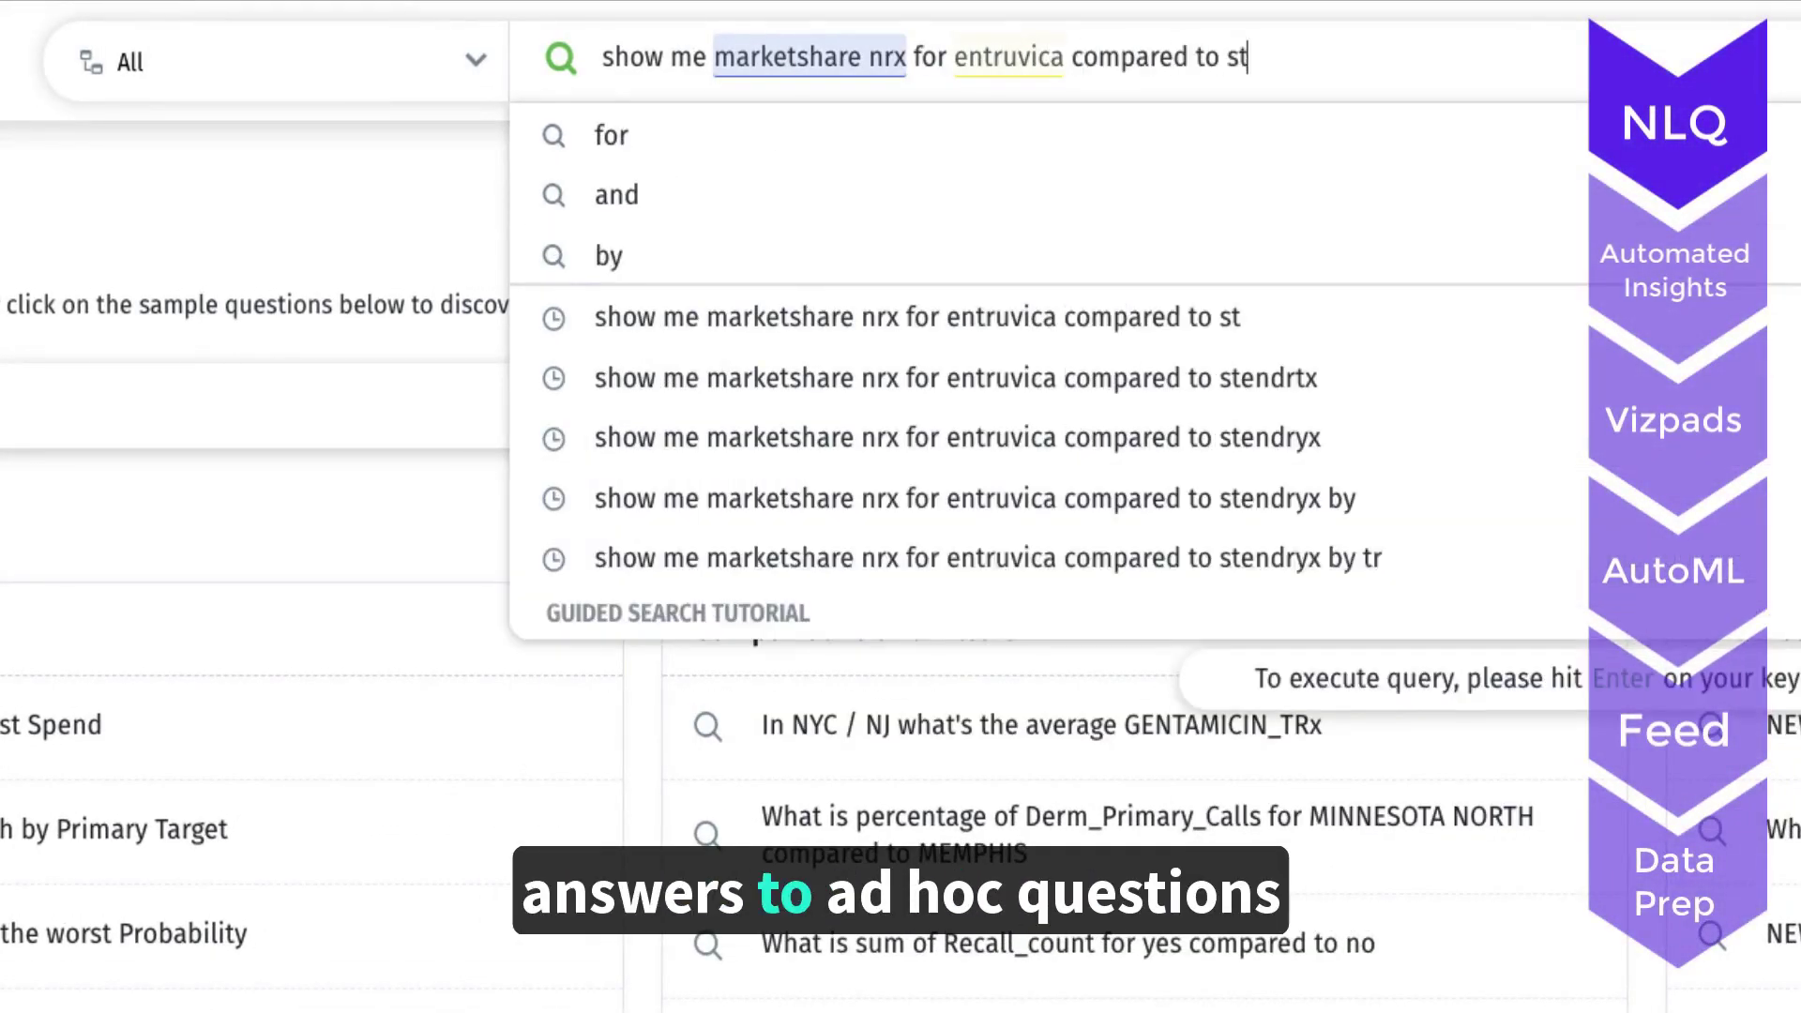
text(endryx by territor)
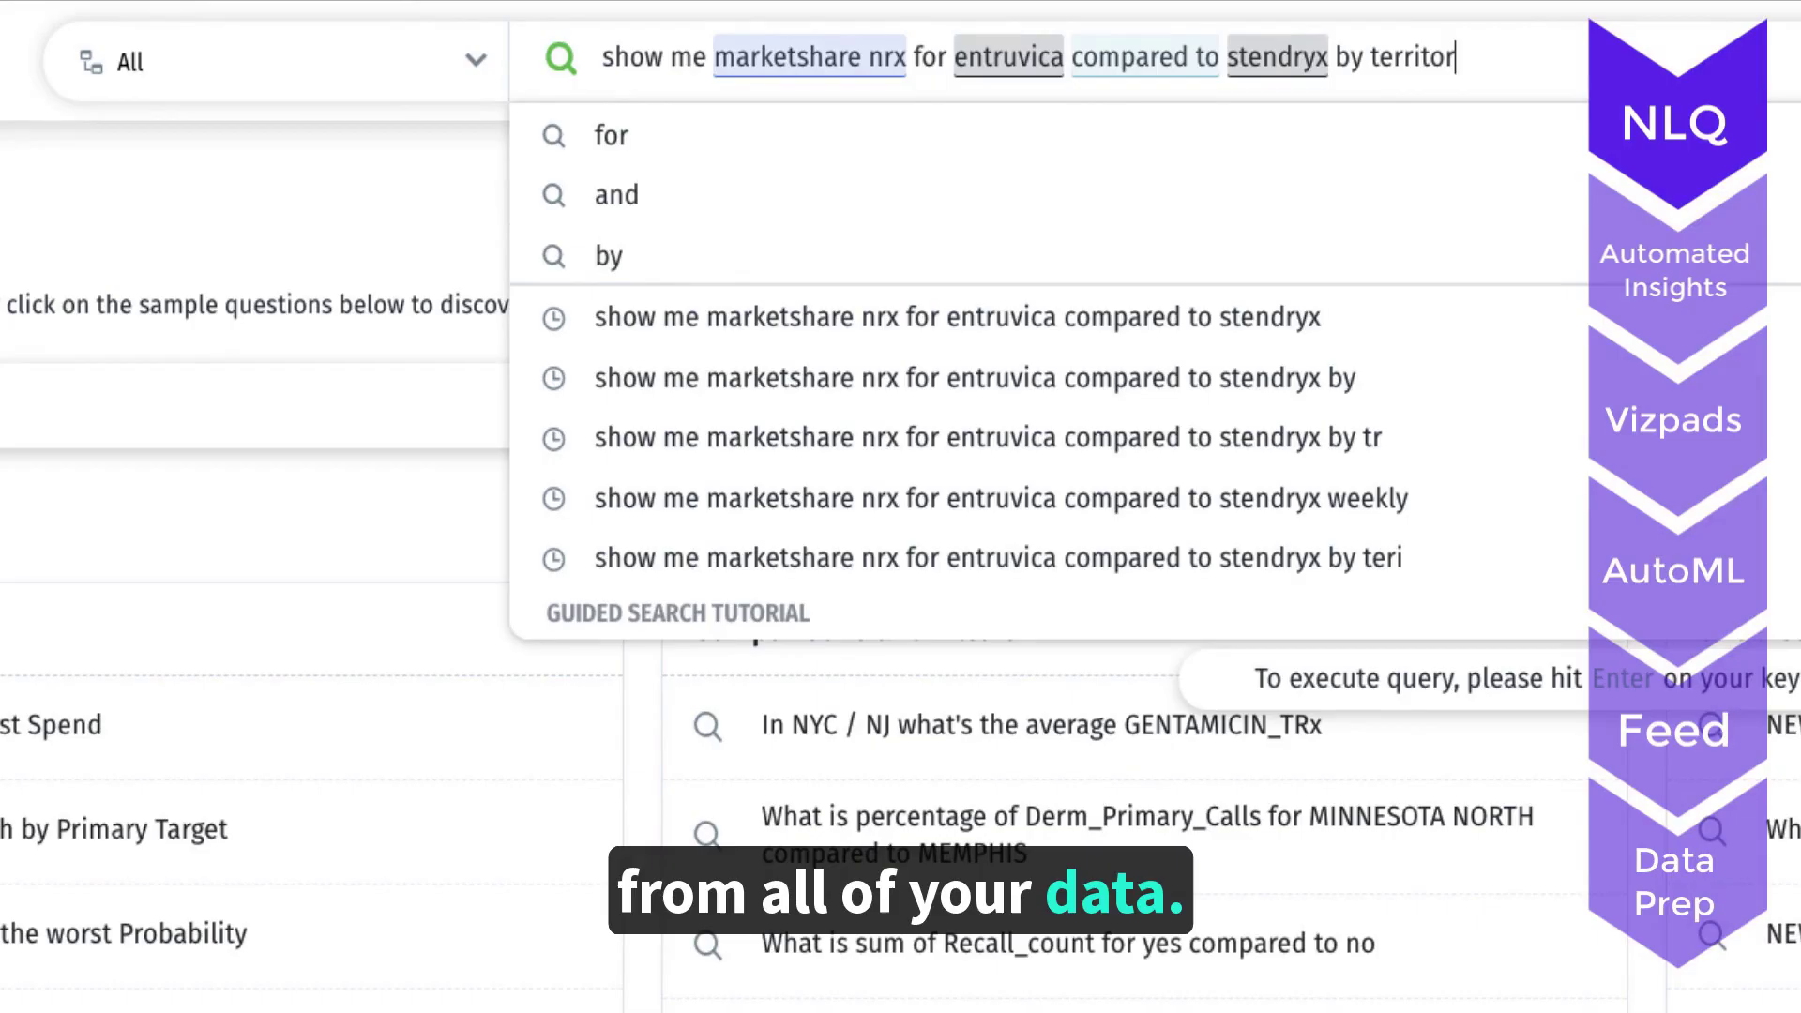
text(y for the last 3 weeks)
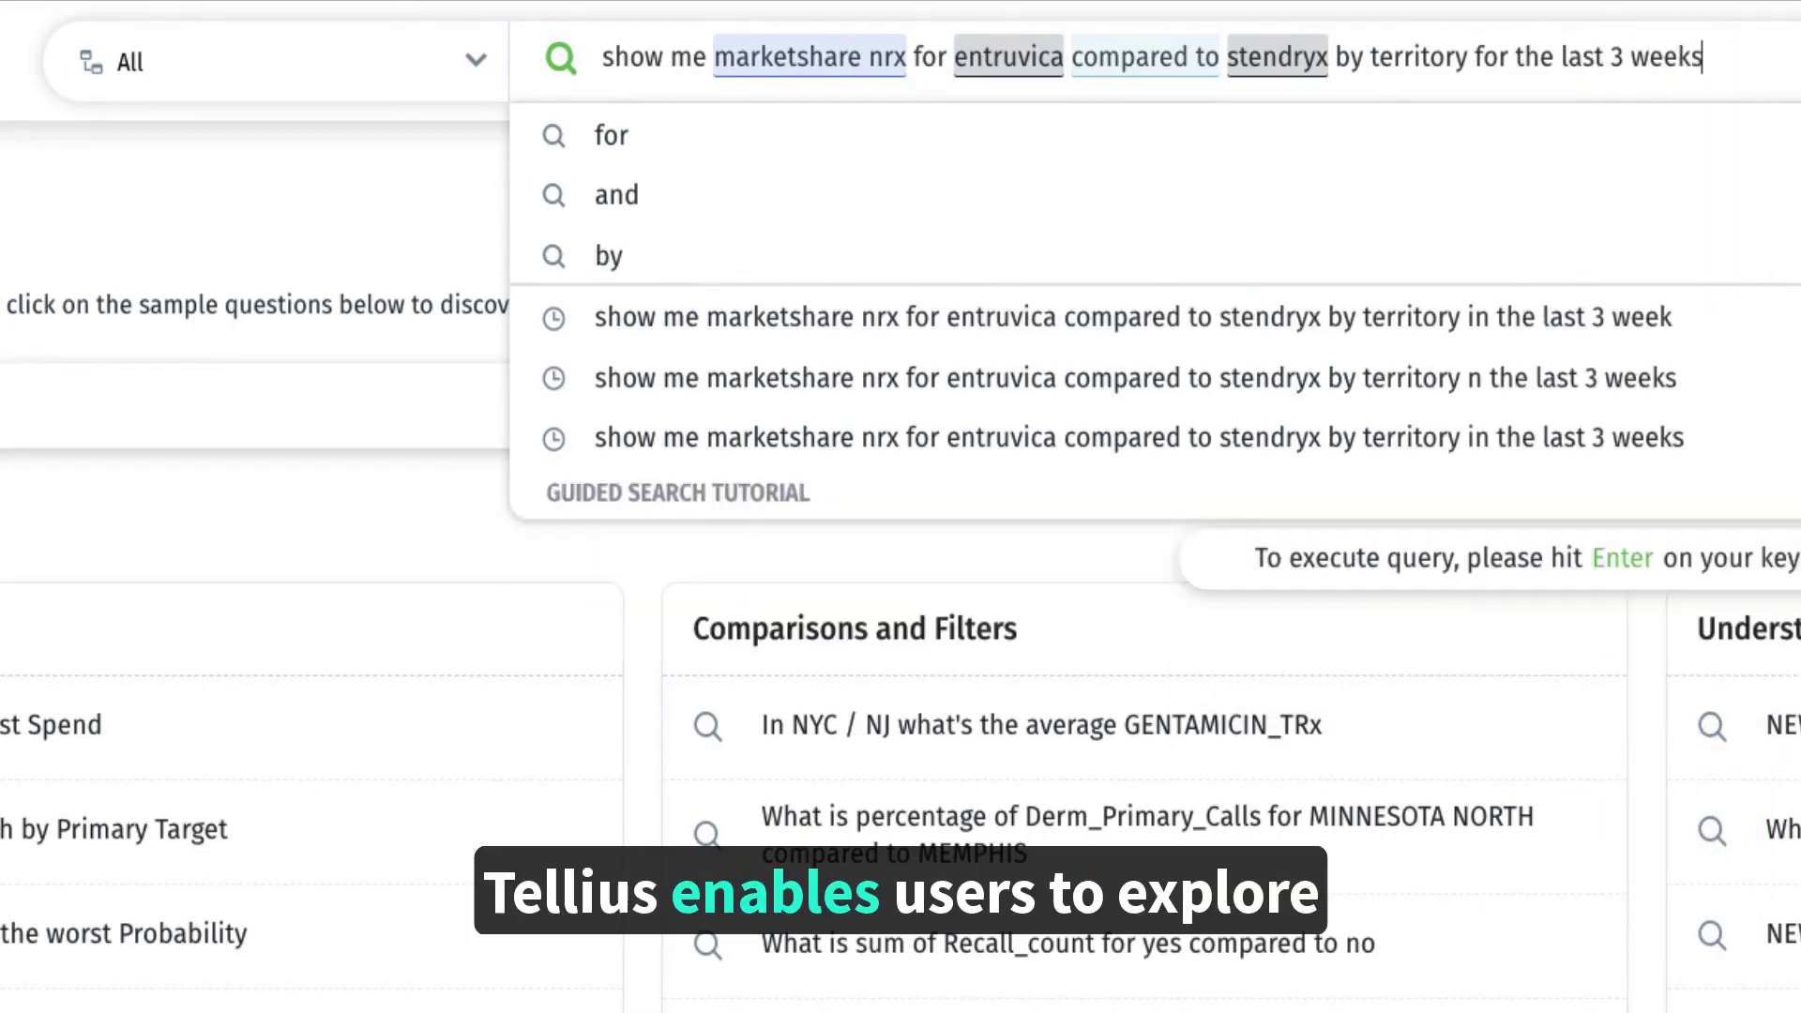
key(Return)
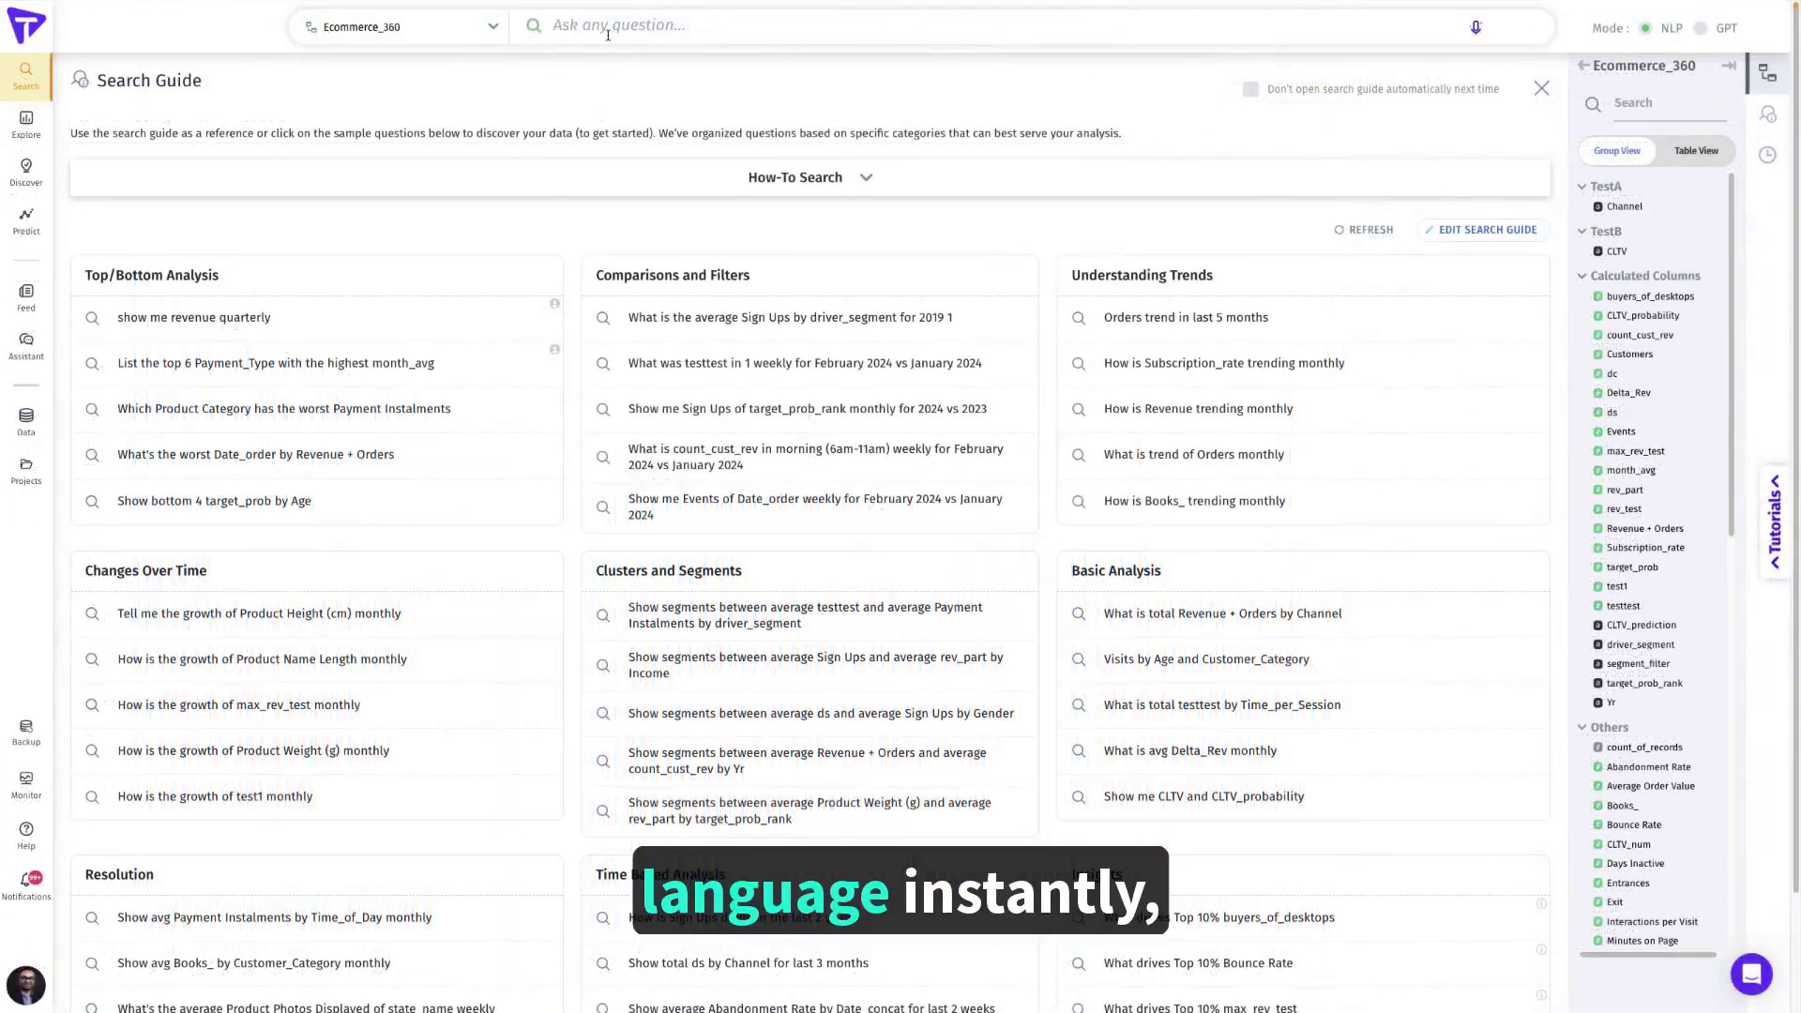
- Chart quarterly revenue with 'show me revenue quarterly' and run Understand WHY on the 2024 Q1 dip
click(610, 28)
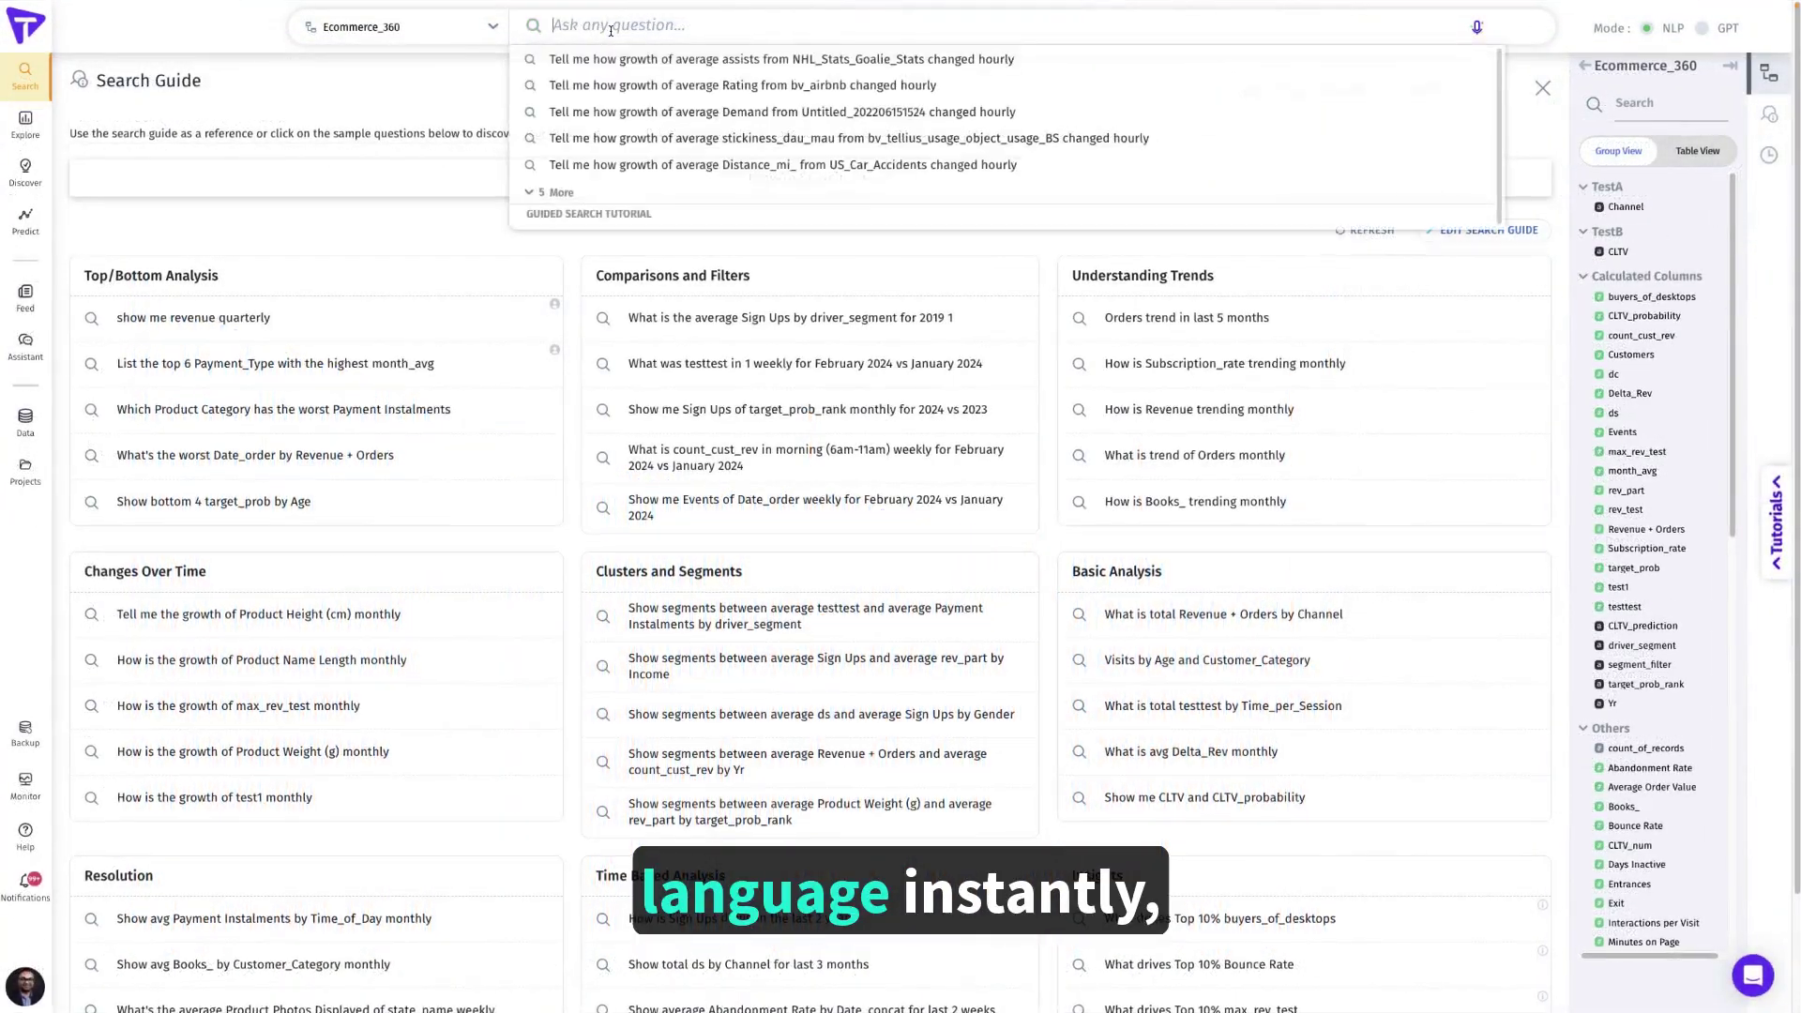
text(show me reven)
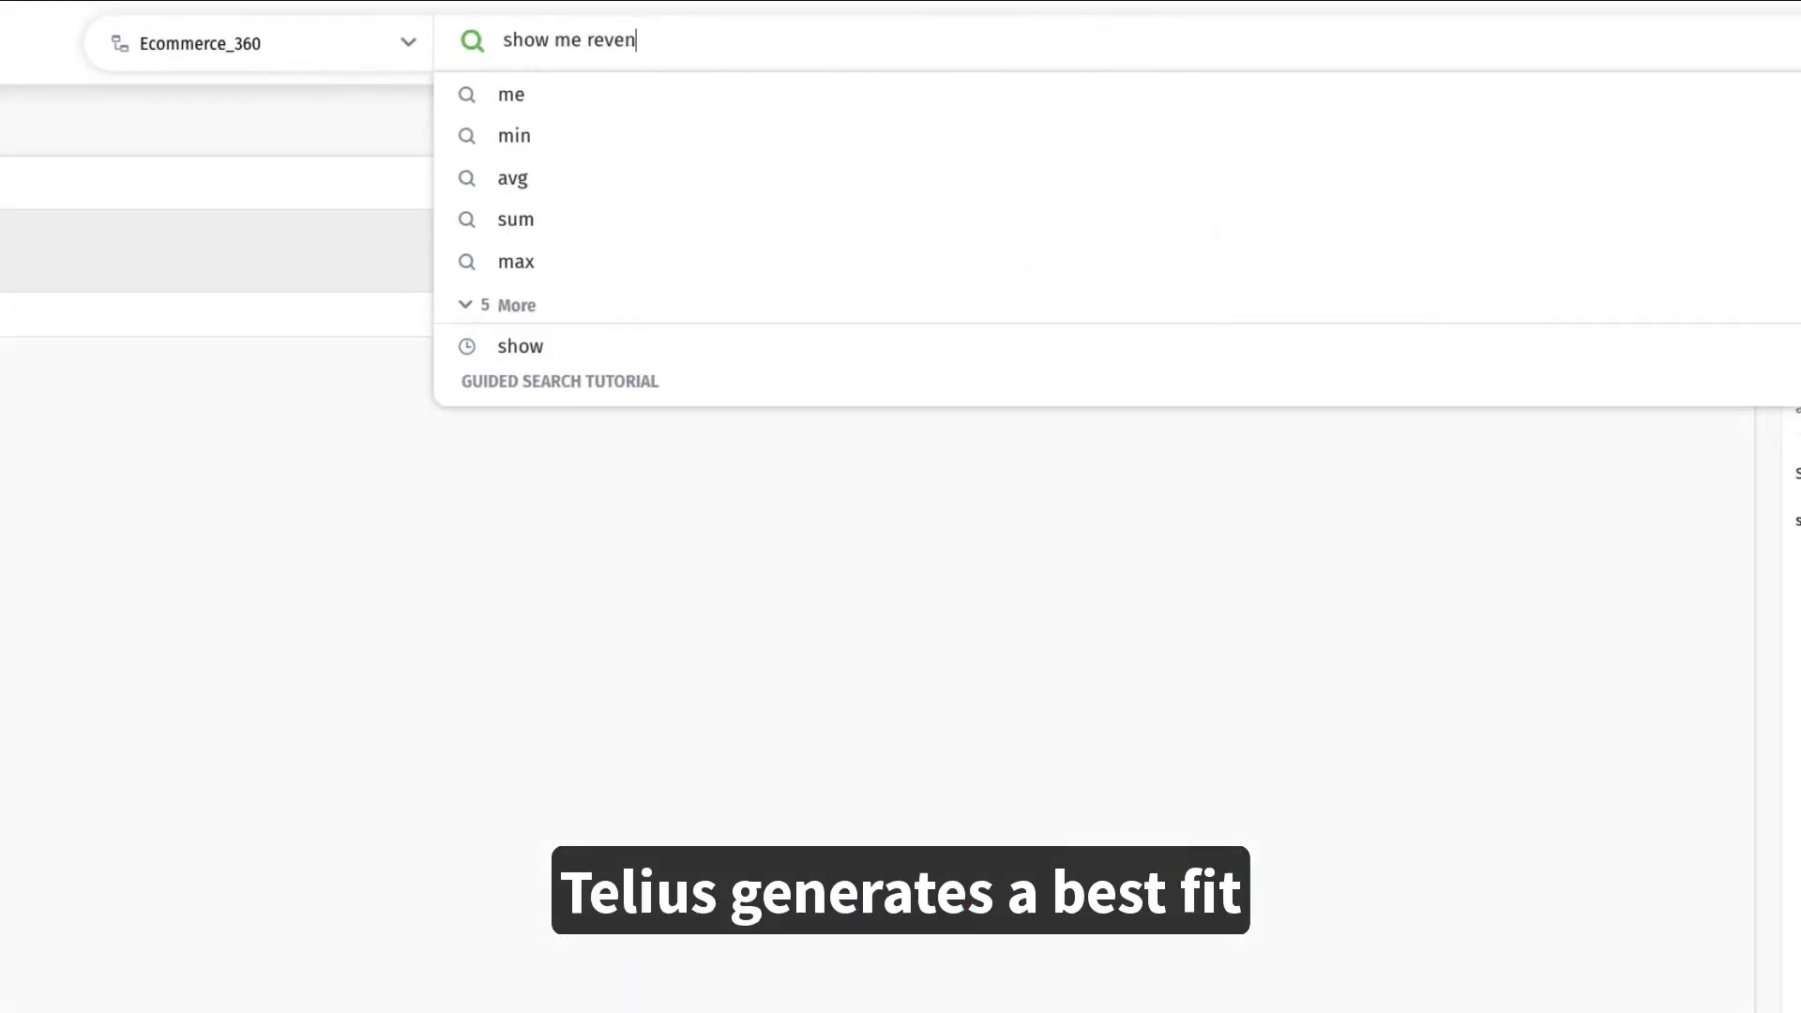
text(ue qua)
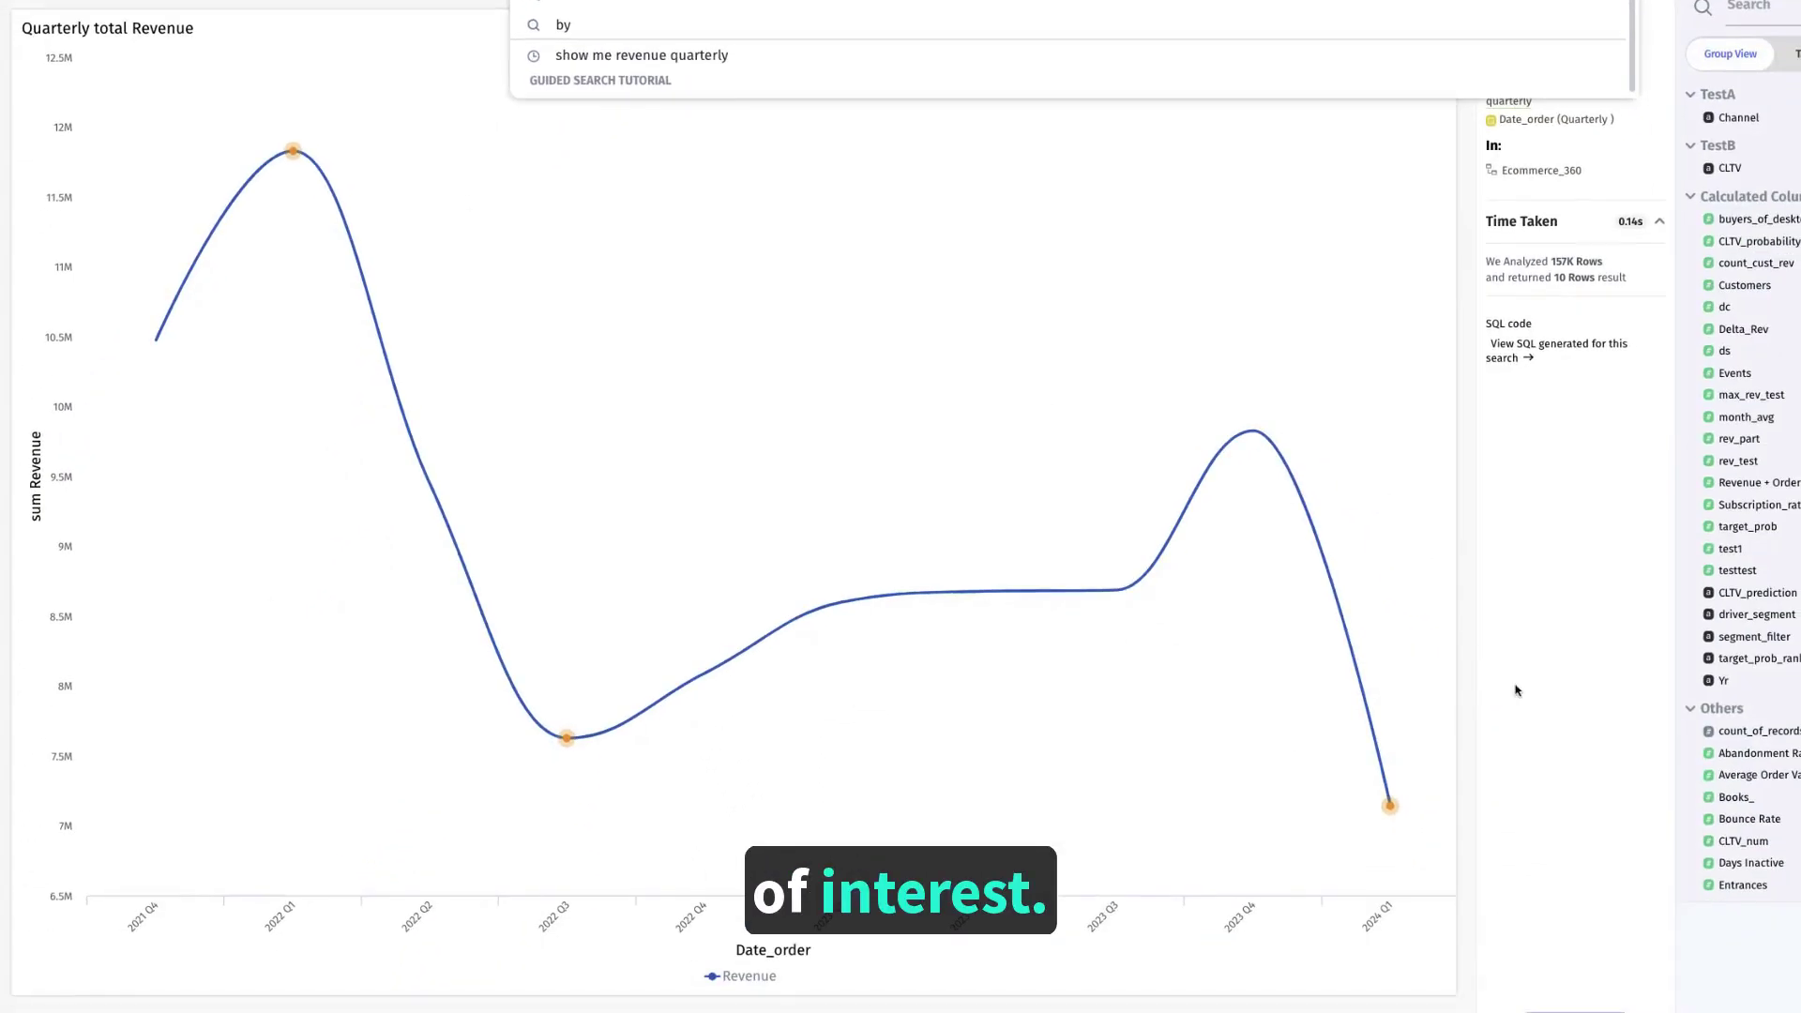
click(1517, 690)
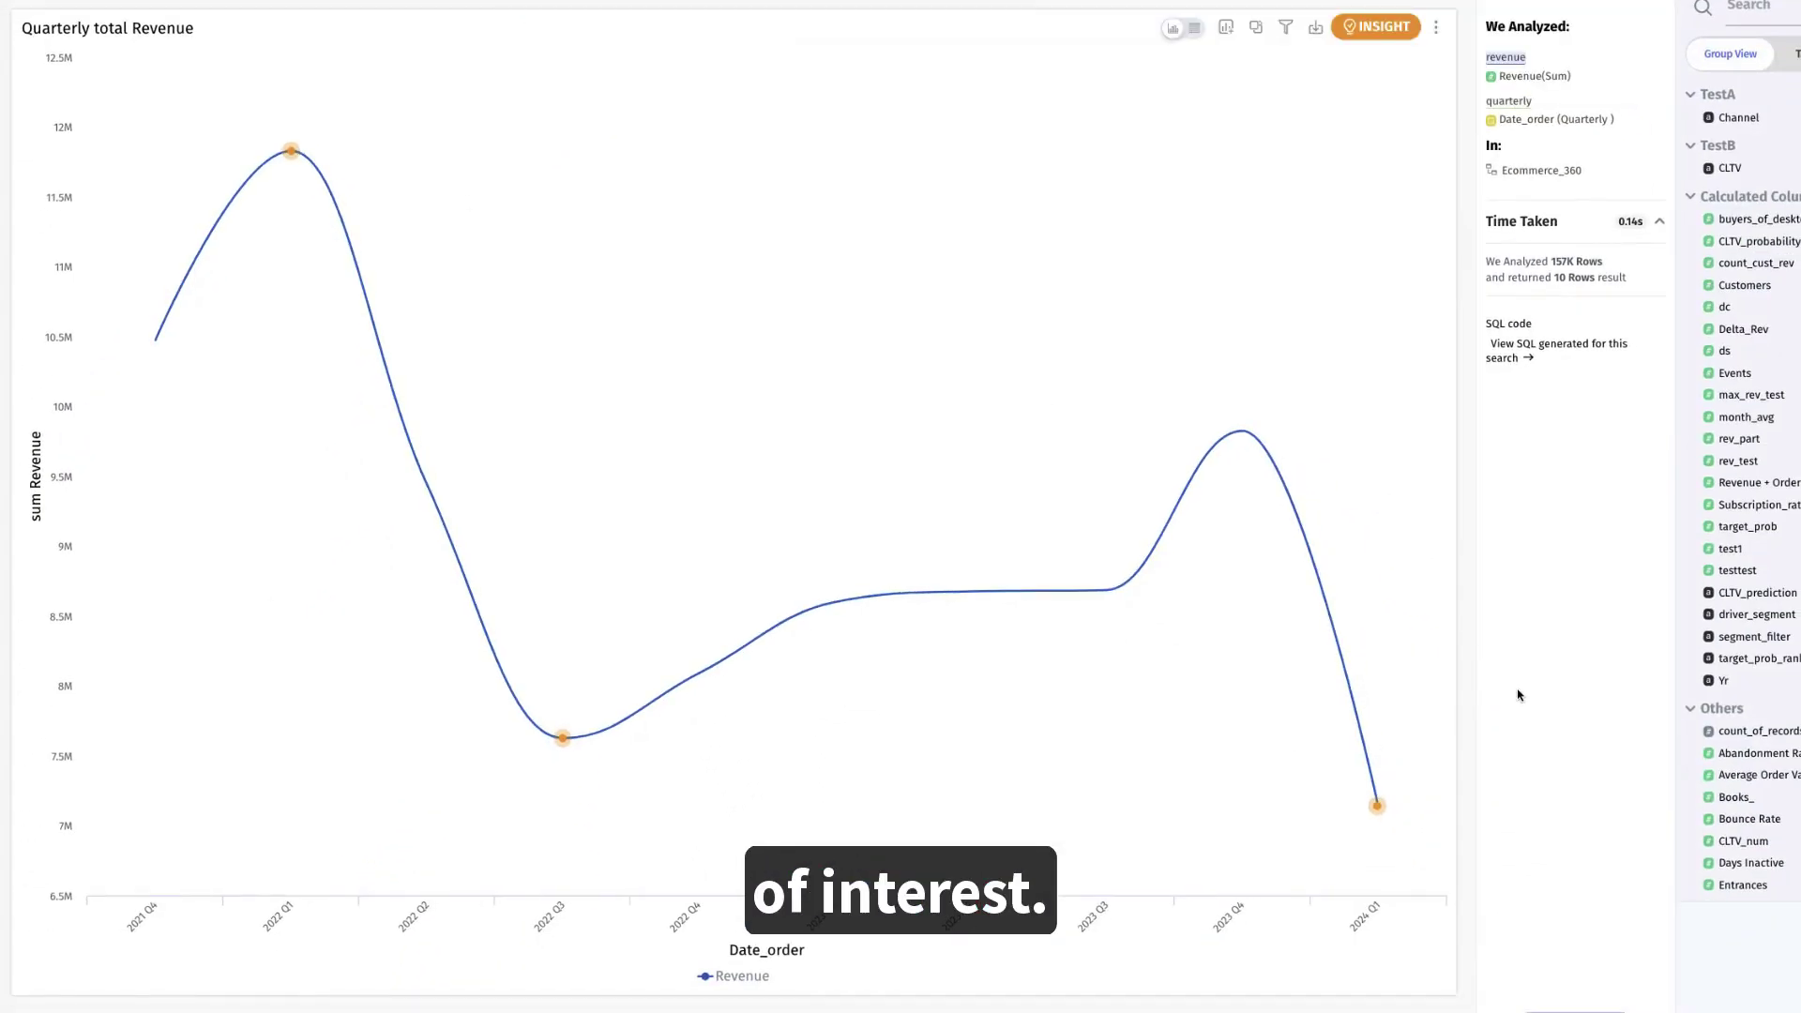
click(1377, 809)
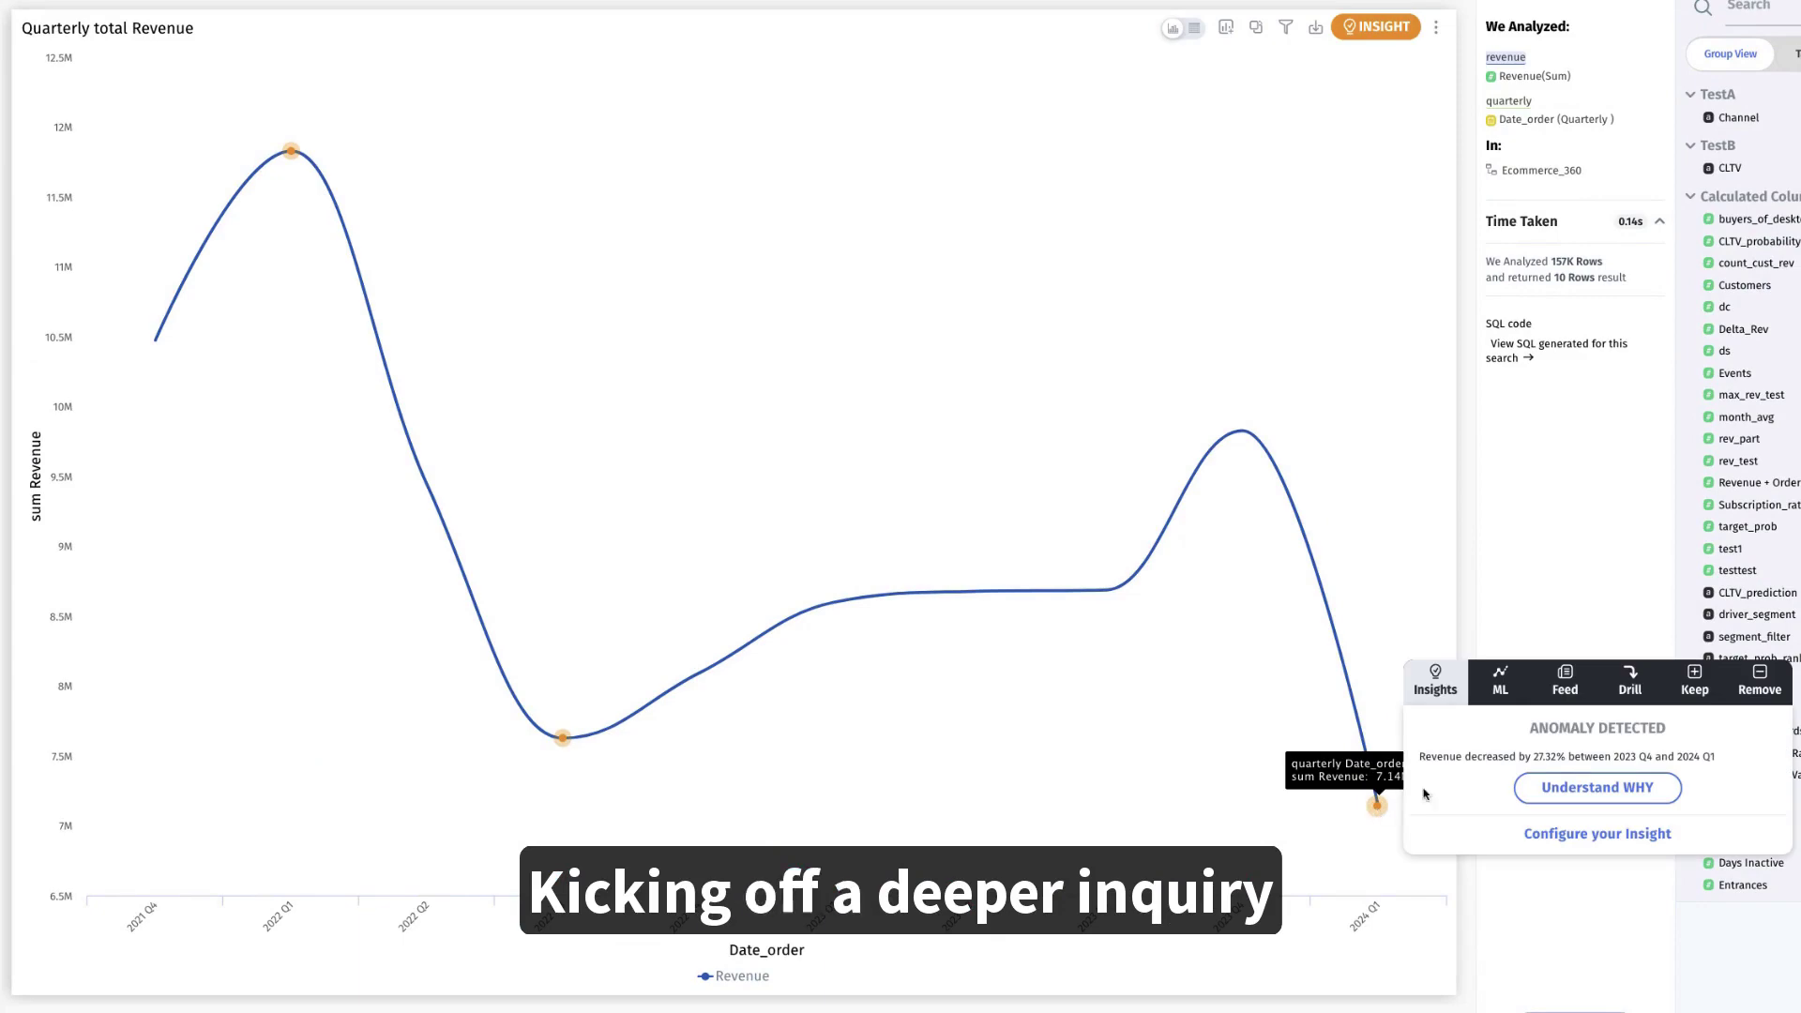
click(1585, 788)
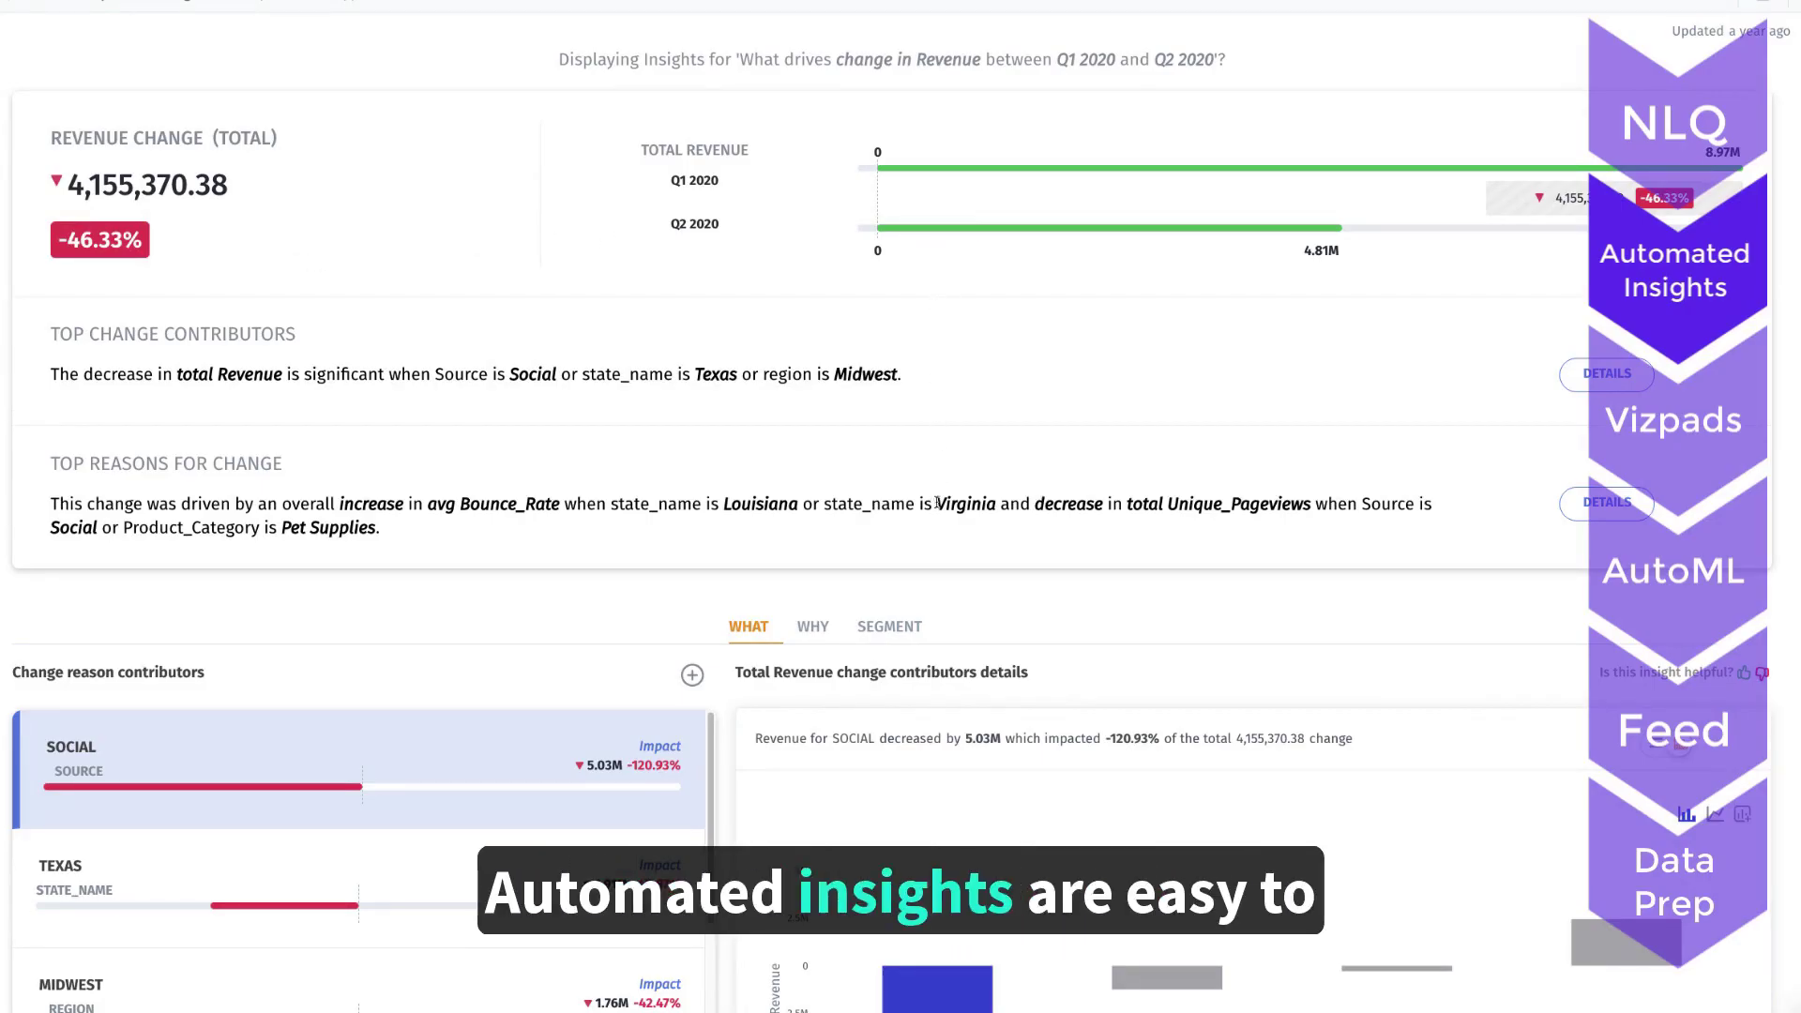
- View the revenue change breakdowns for the Texas, Social and Midwest contributors
scroll(684, 546, down, 2)
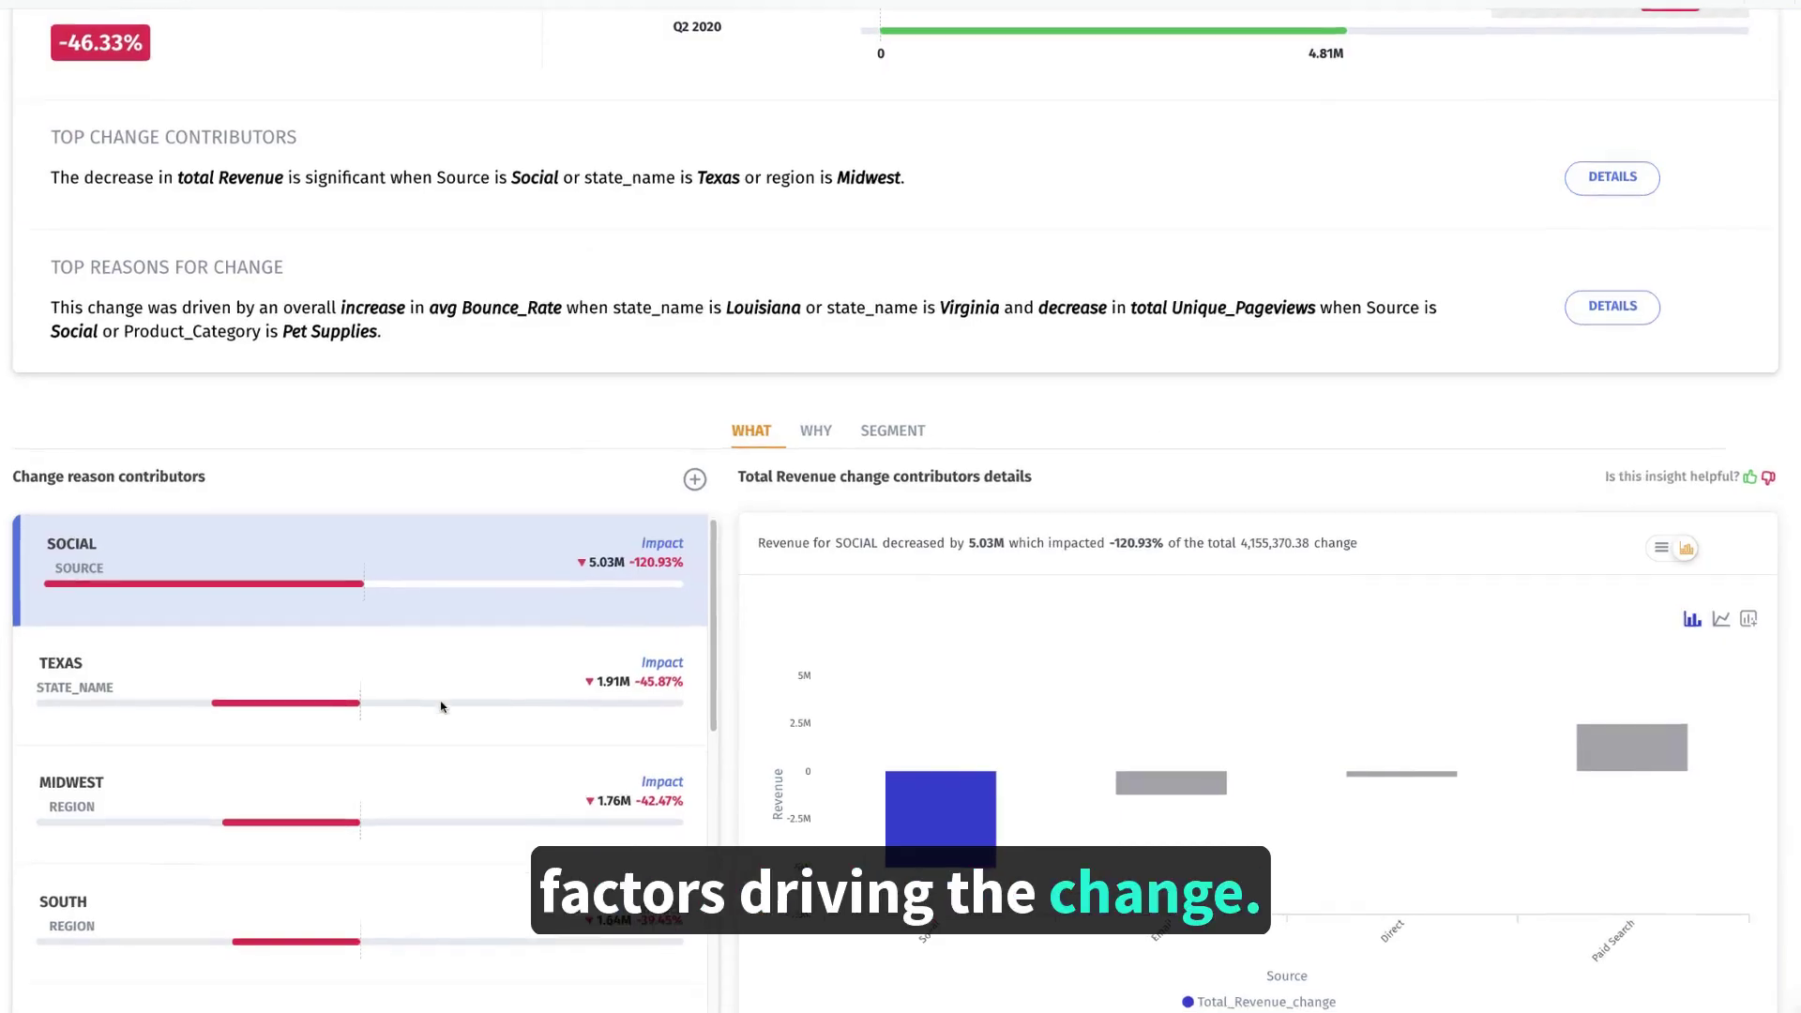
scroll(439, 708, down, 1)
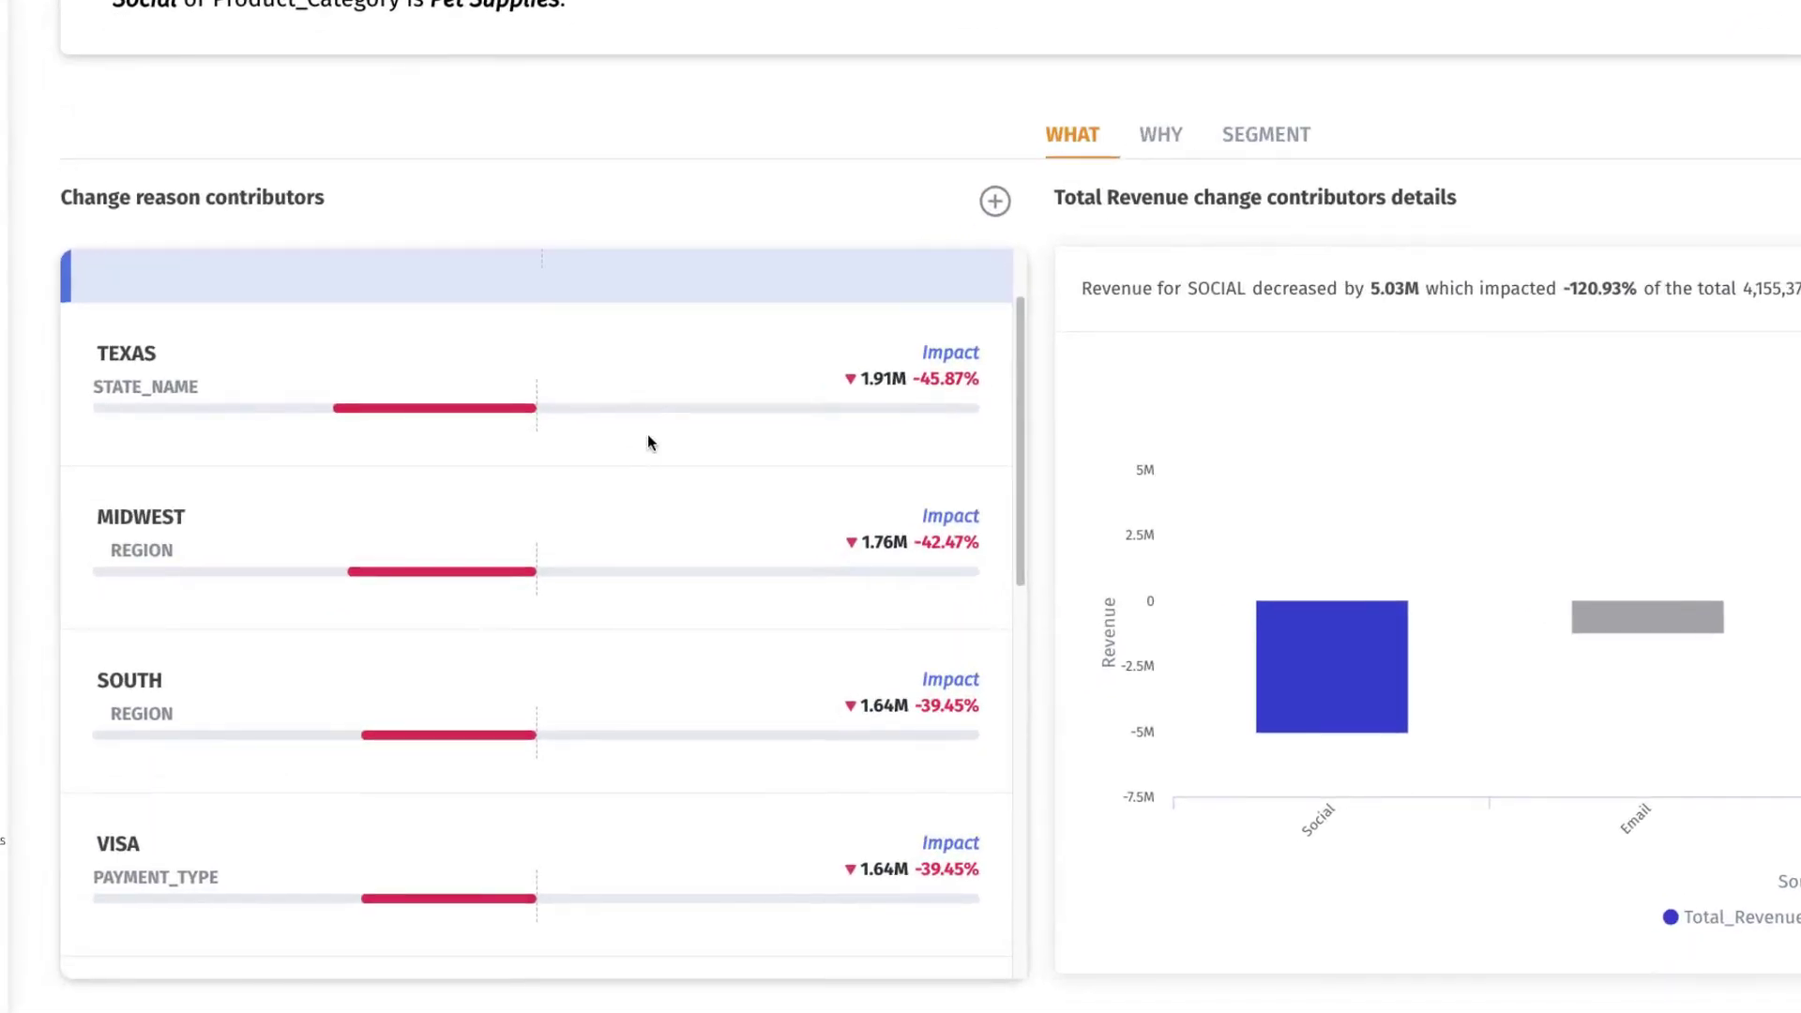
click(654, 413)
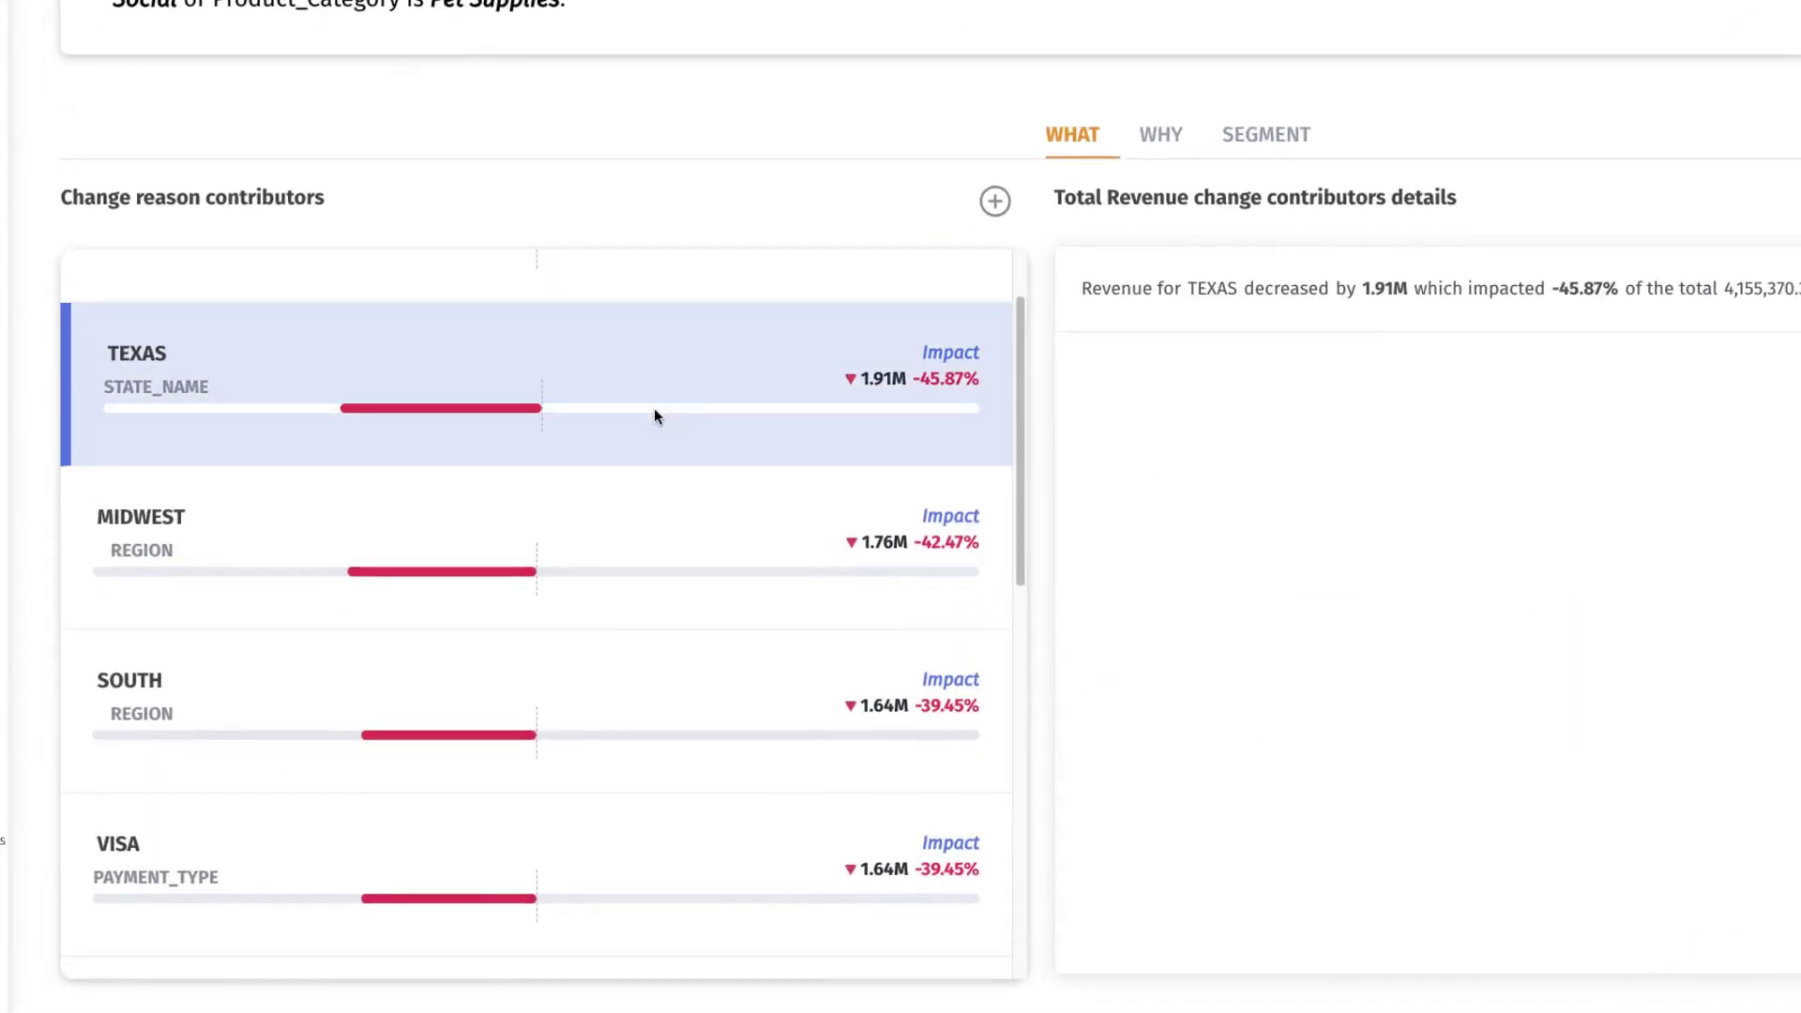
scroll(463, 619, up, 1)
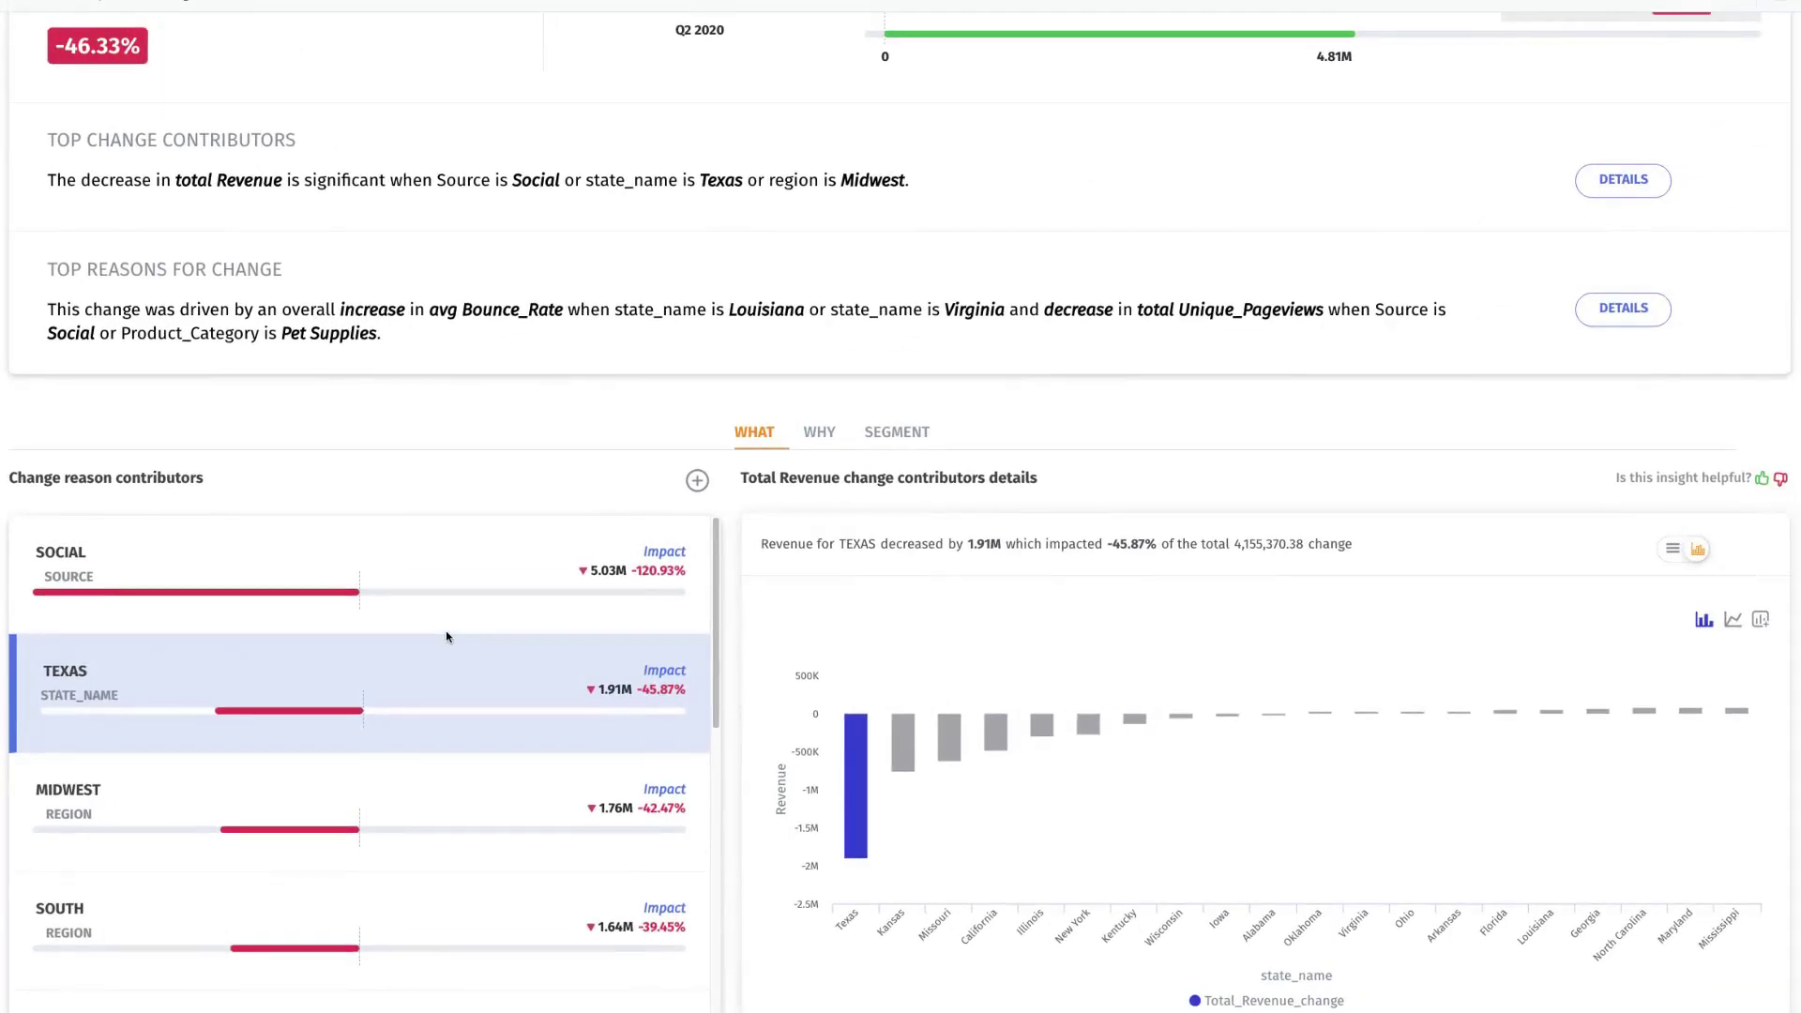
click(462, 559)
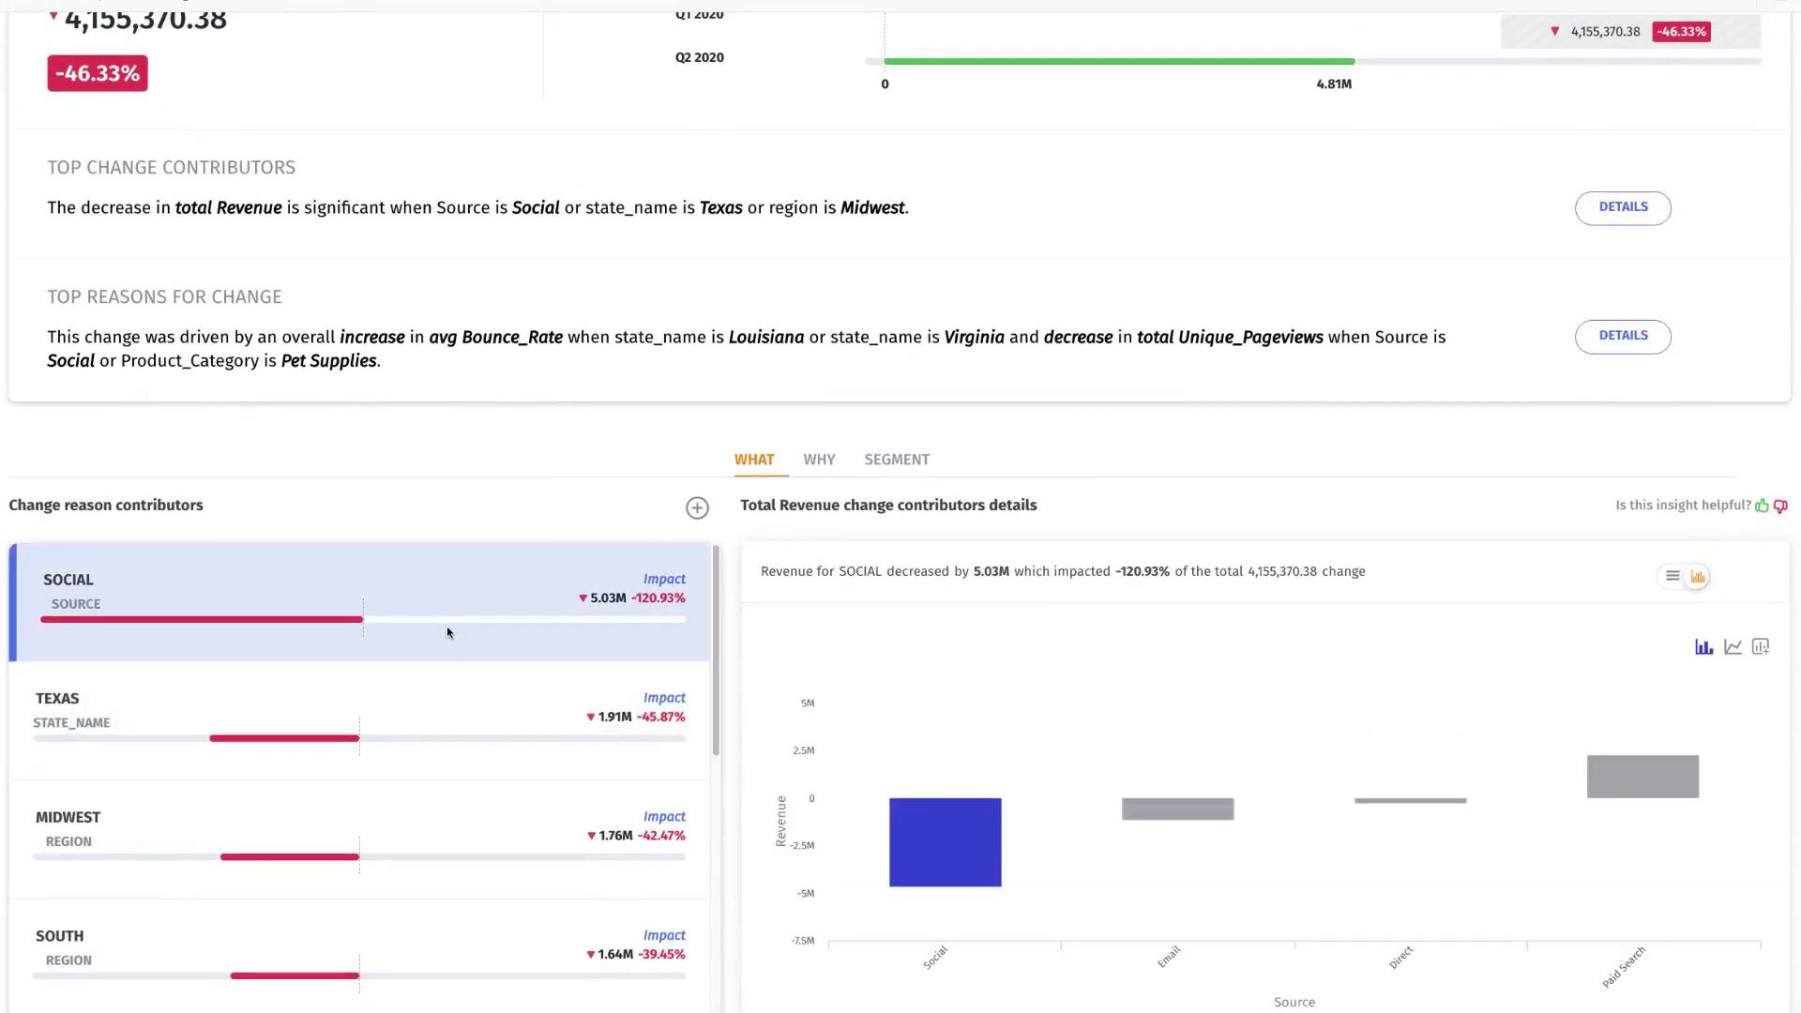
click(408, 829)
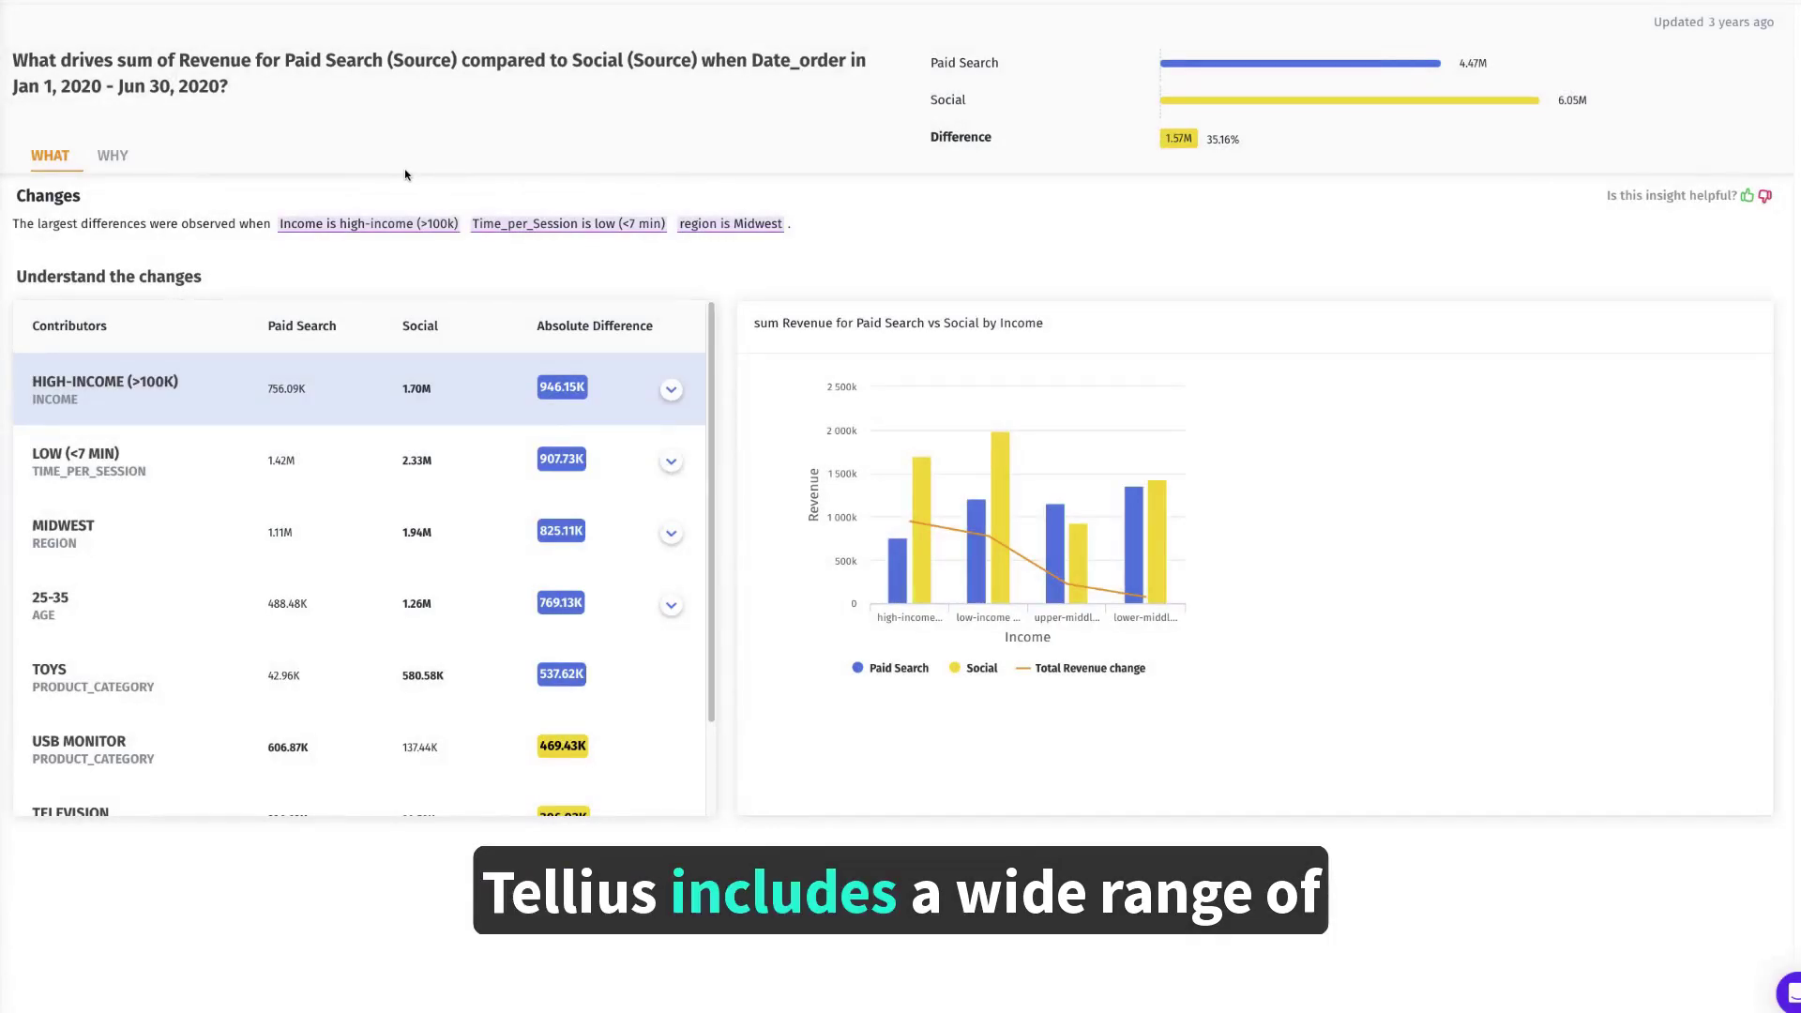
- Break down the Paid Search versus Social revenue difference by the LOW (<7 MIN) session time
click(353, 459)
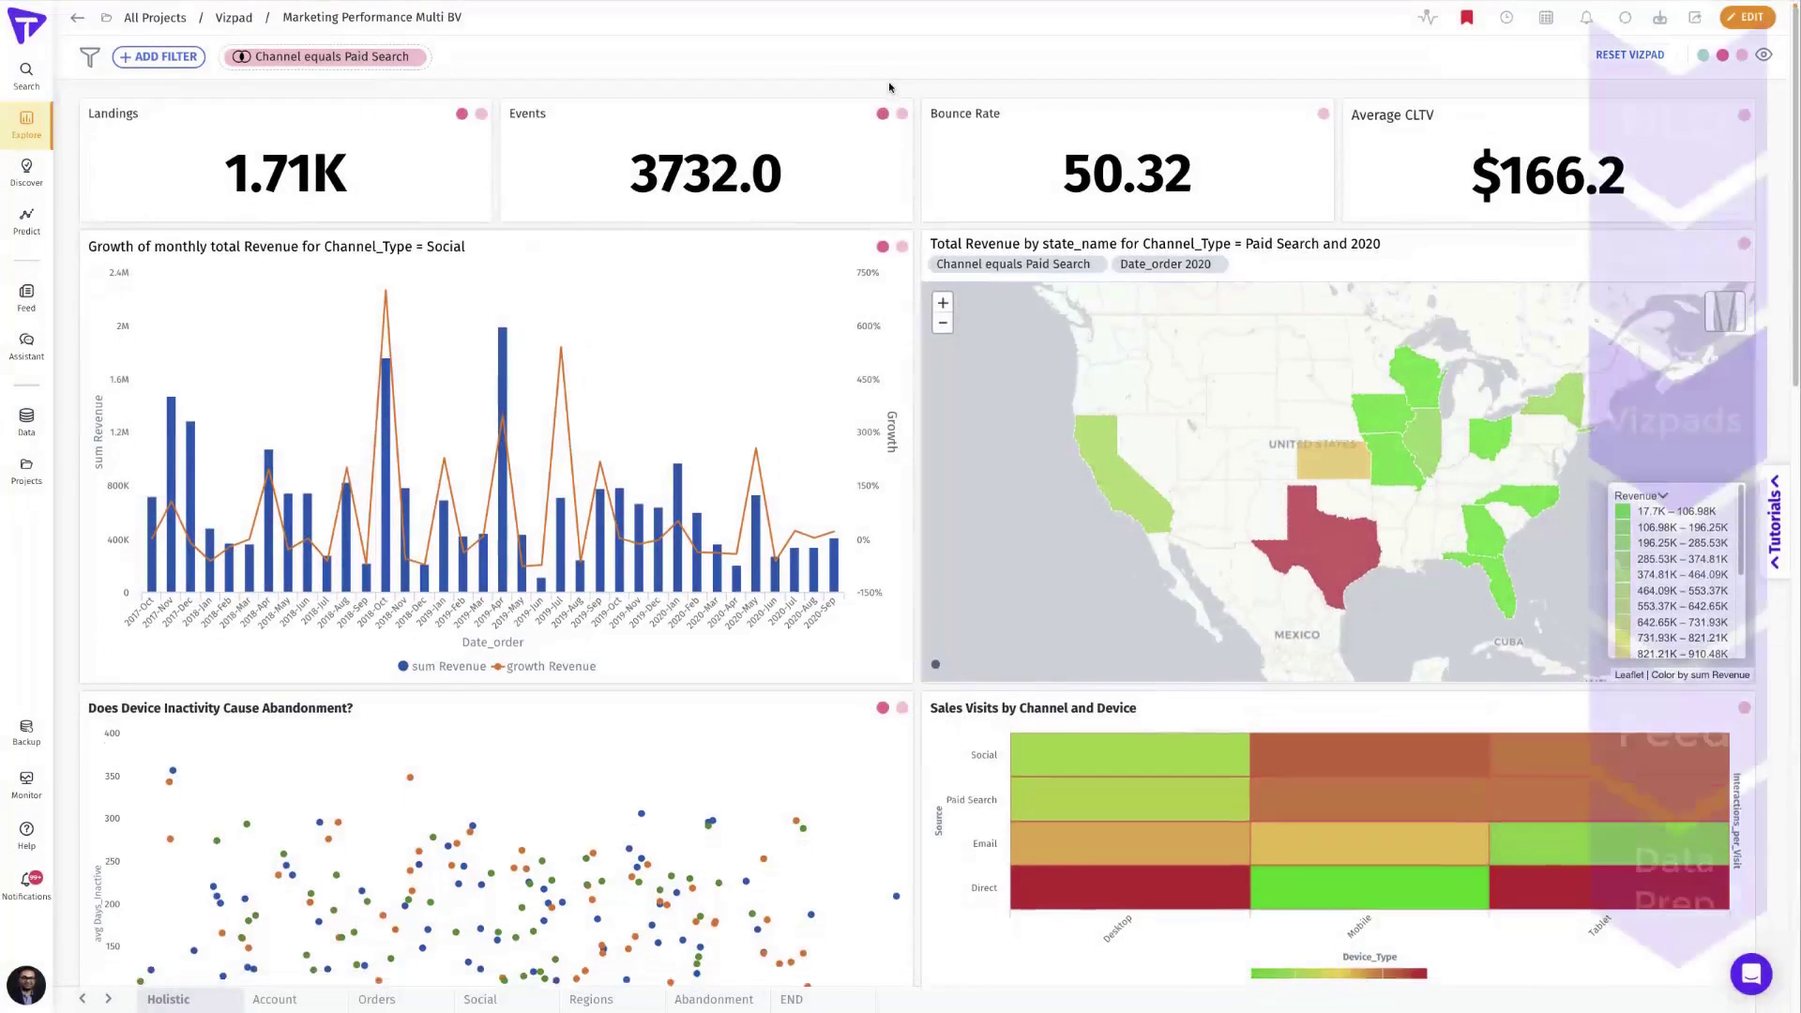
scroll(890, 87, down, 4)
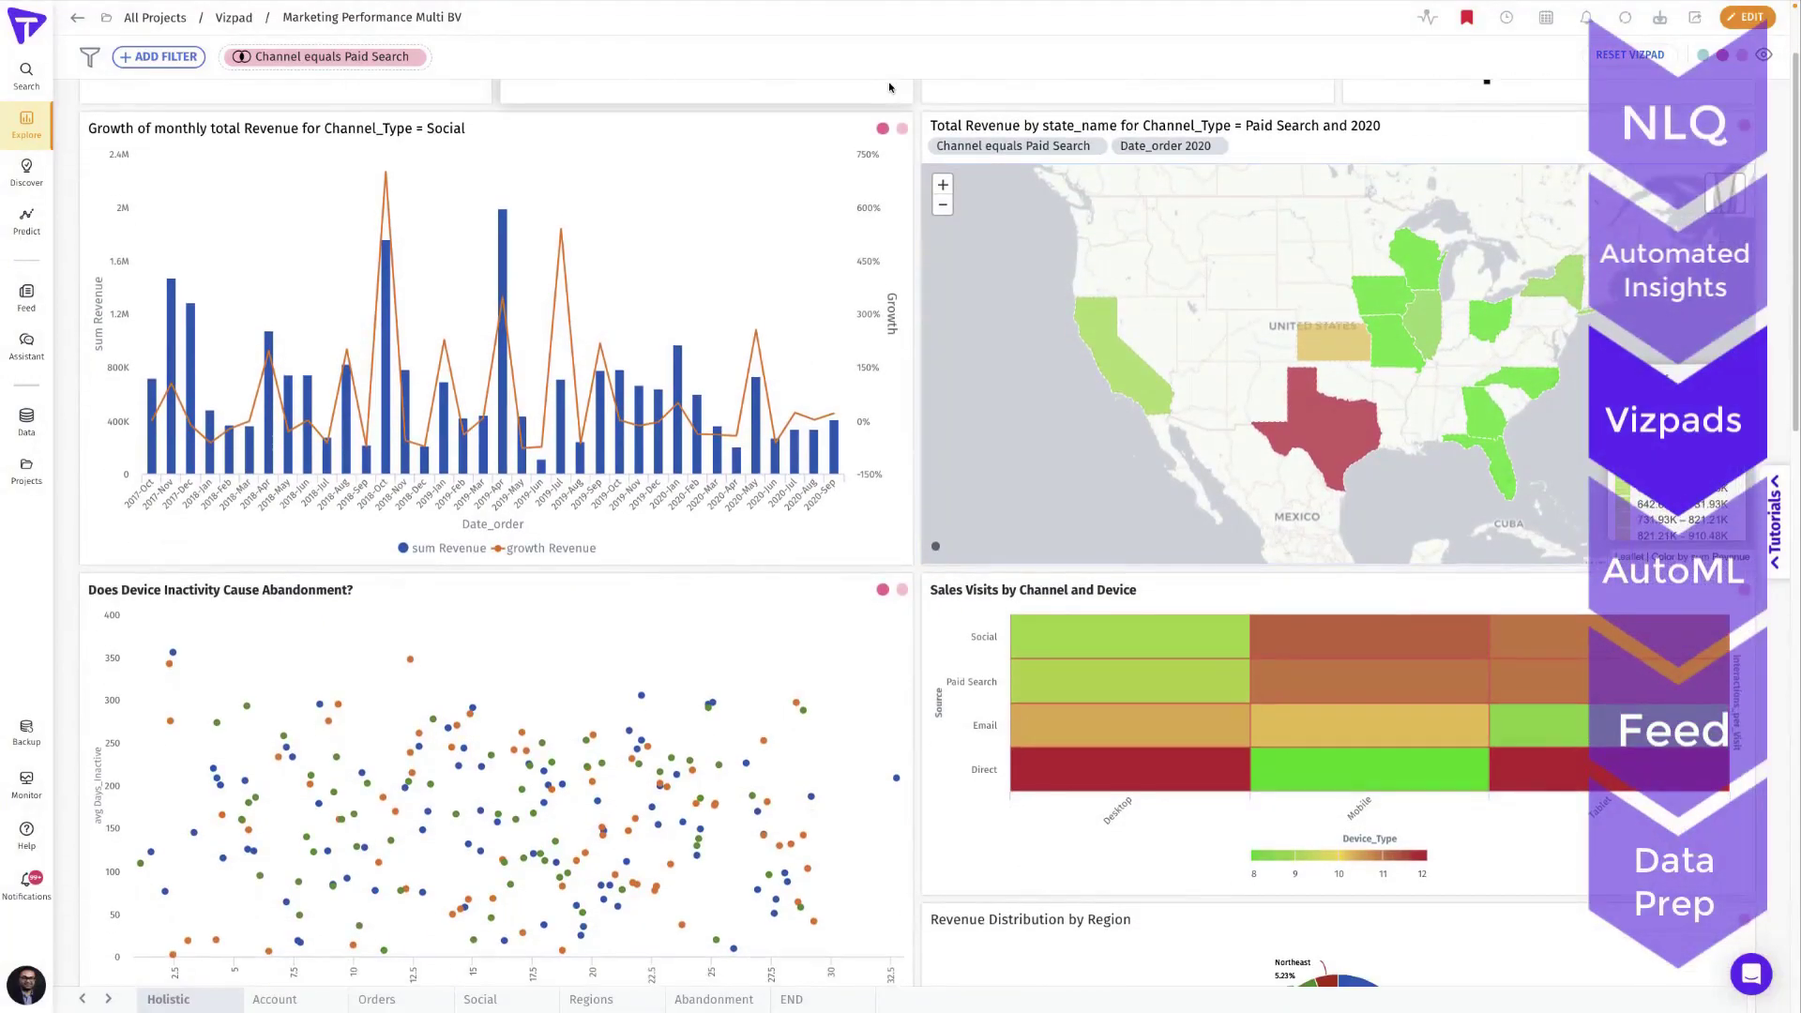
scroll(889, 87, down, 1)
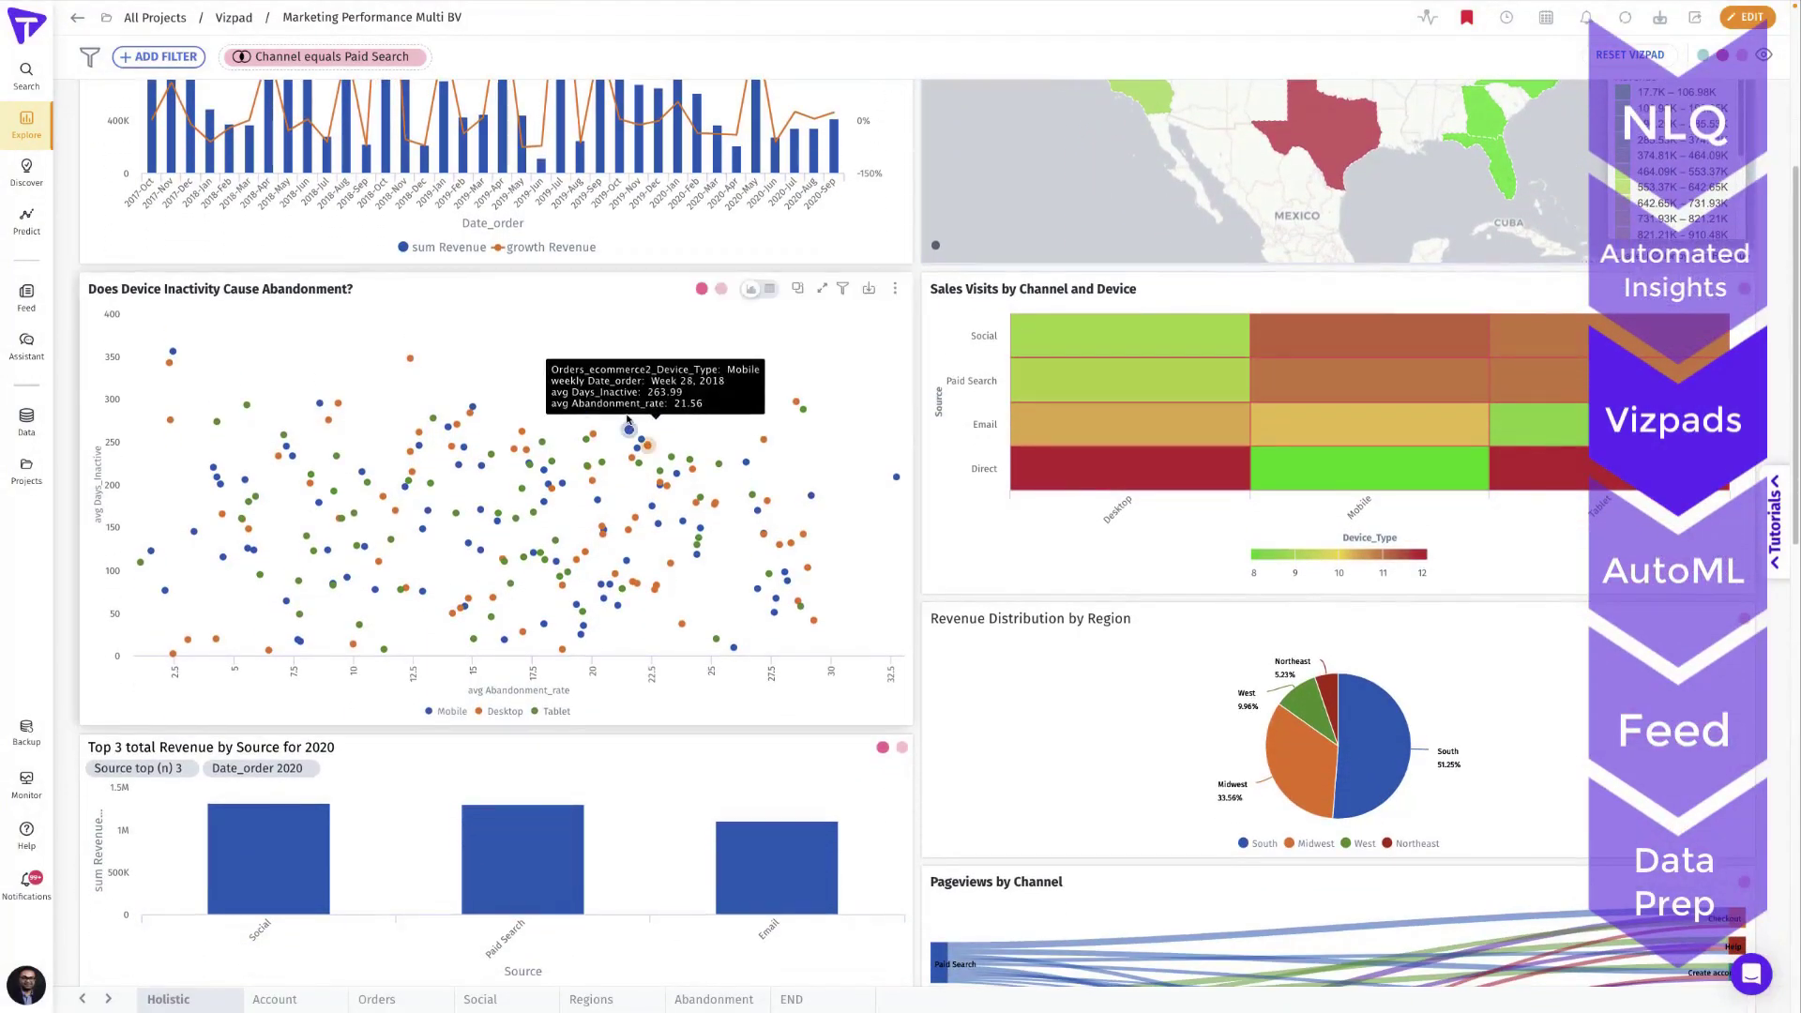
drag(697, 457, 881, 662)
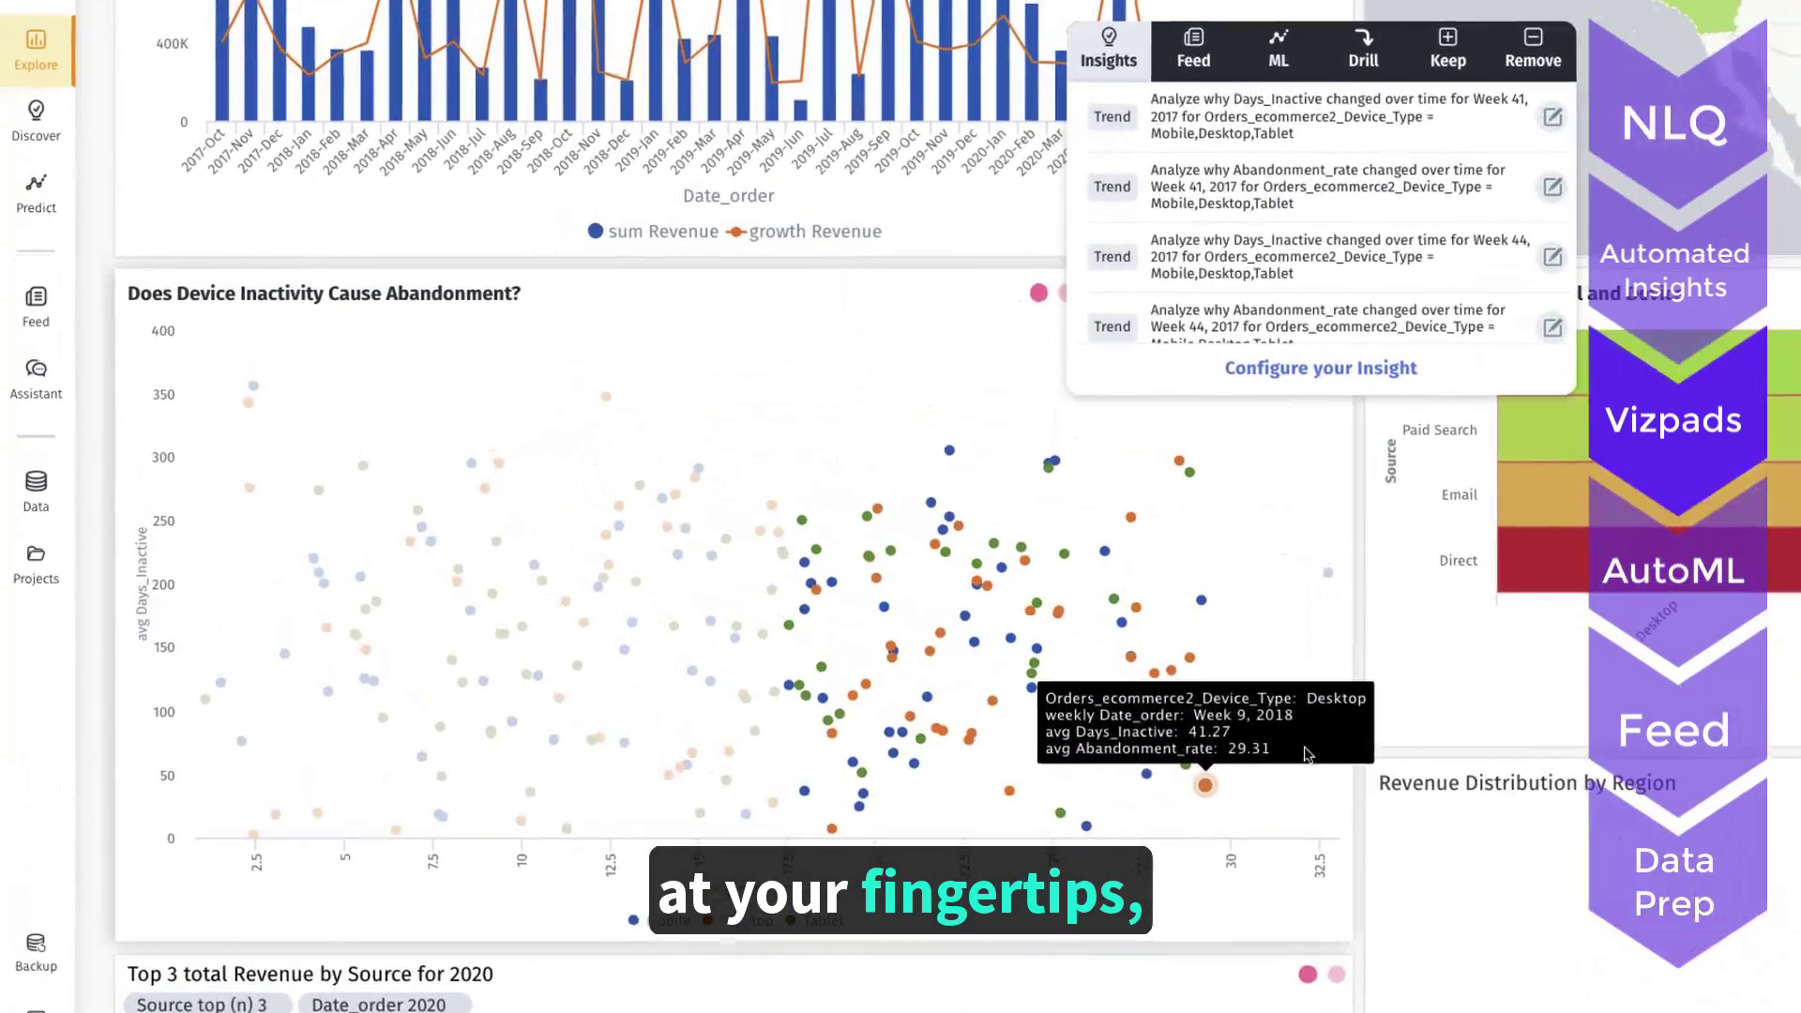
click(1447, 47)
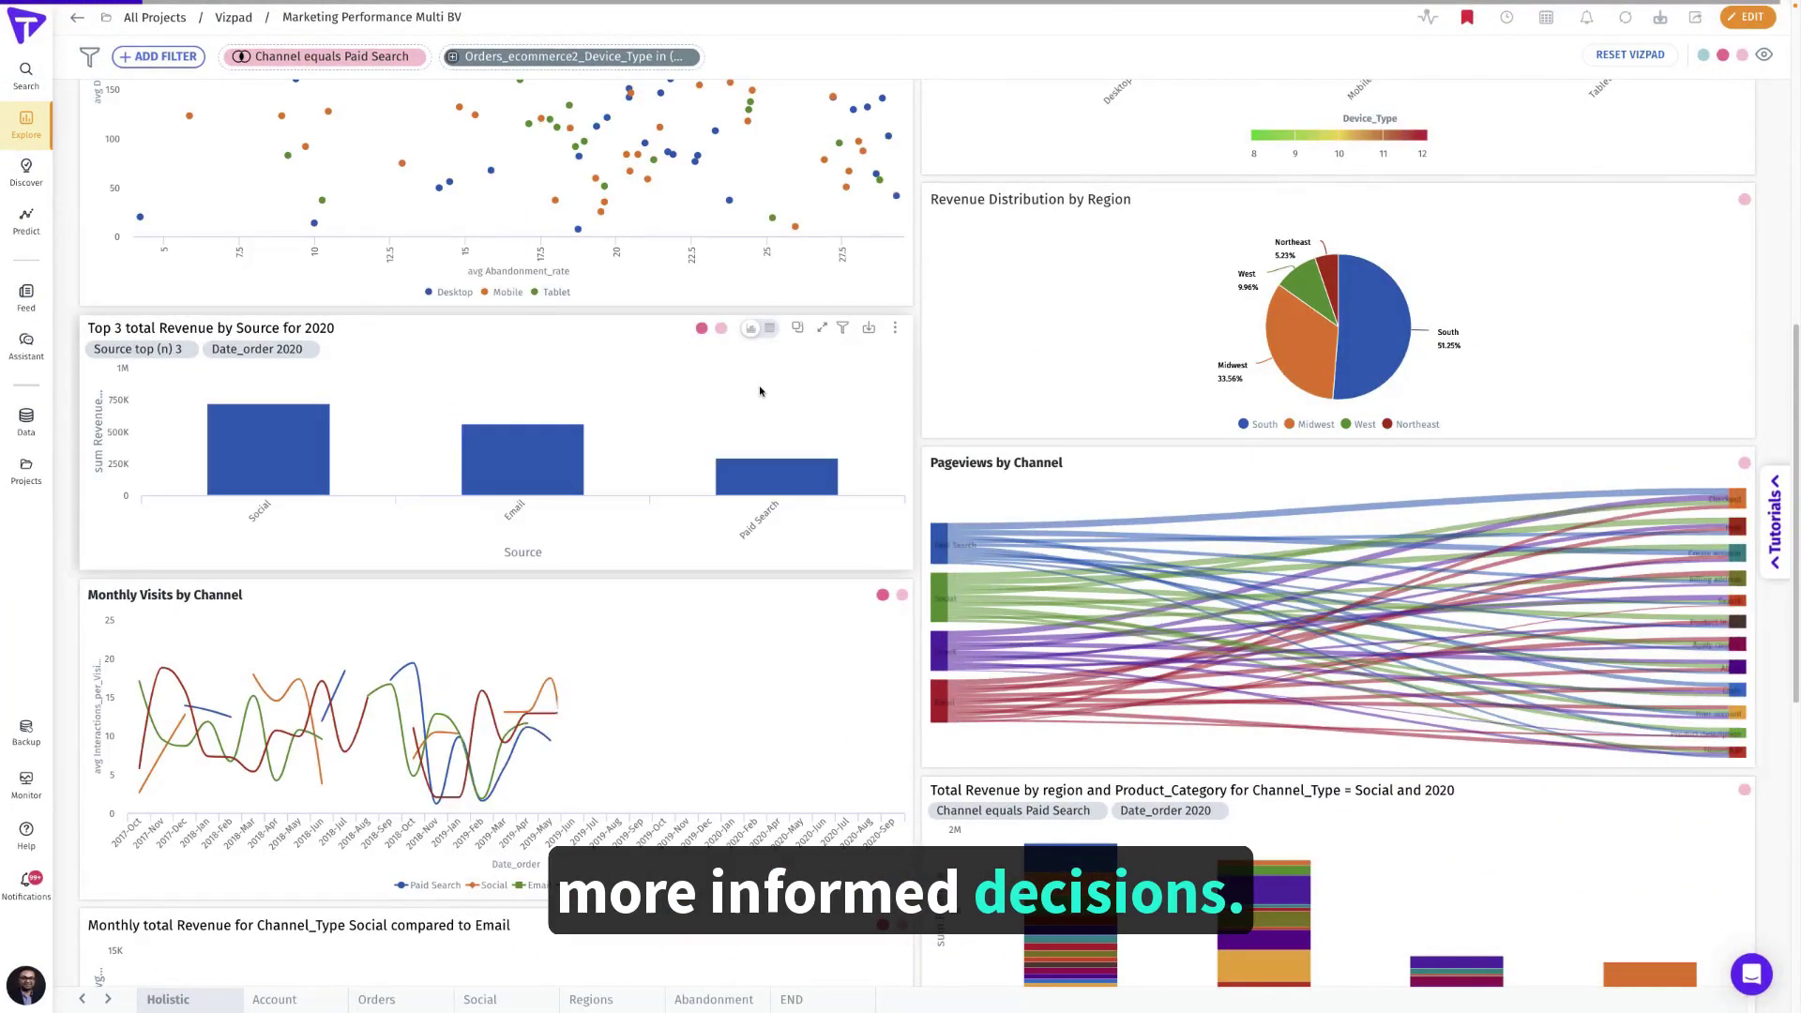
scroll(693, 600, up, 1)
scroll(693, 600, up, 8)
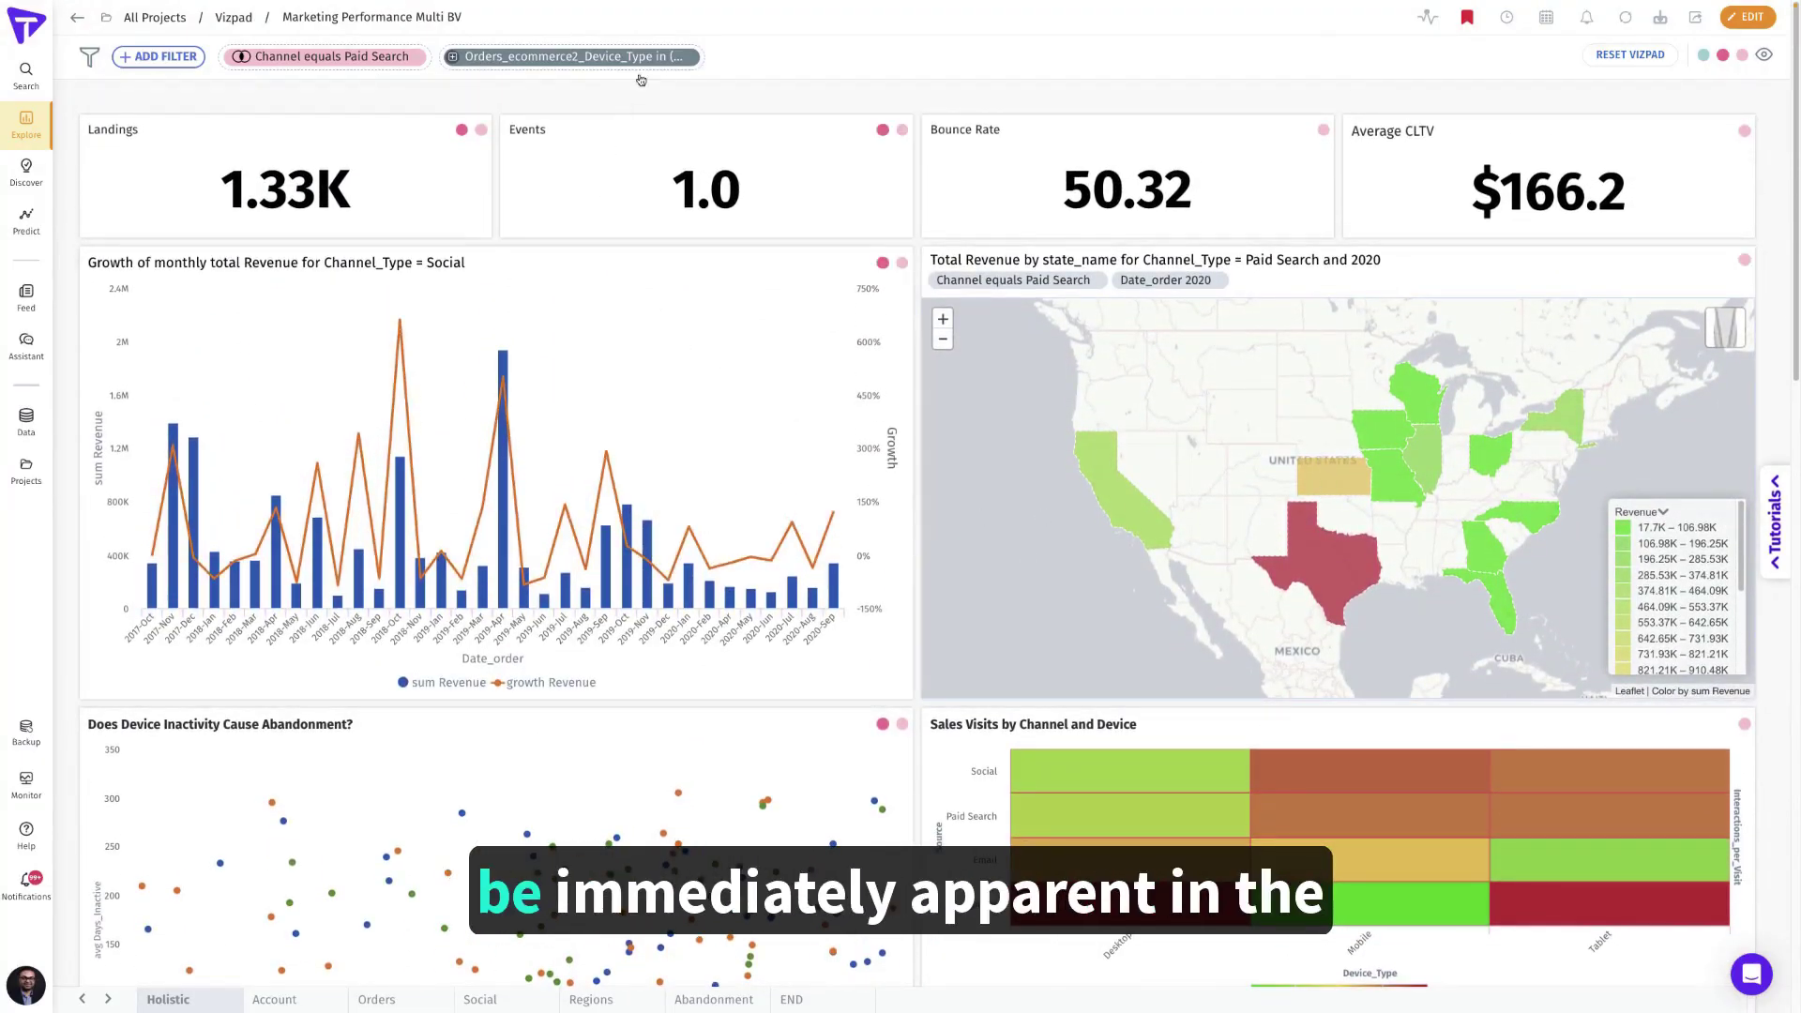
click(691, 57)
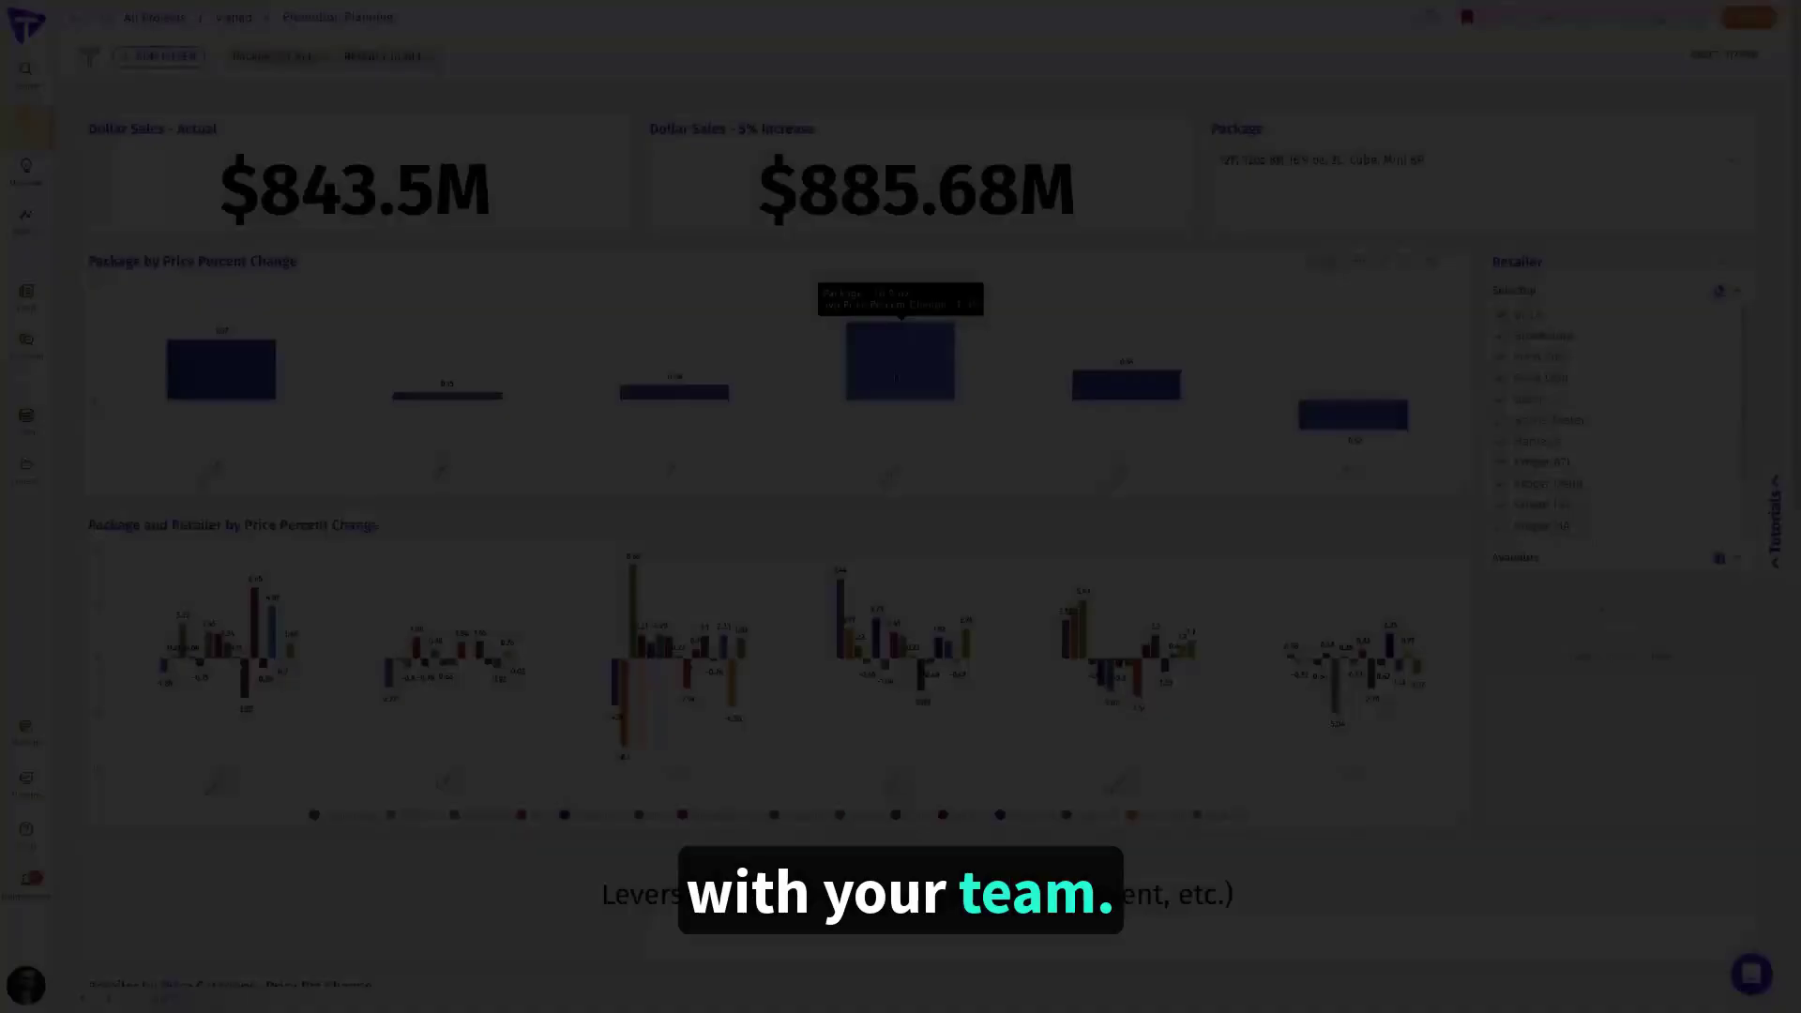
- Drill the Promotion Planning Vizpad down to the 16.9 oz package and scroll through it
click(896, 377)
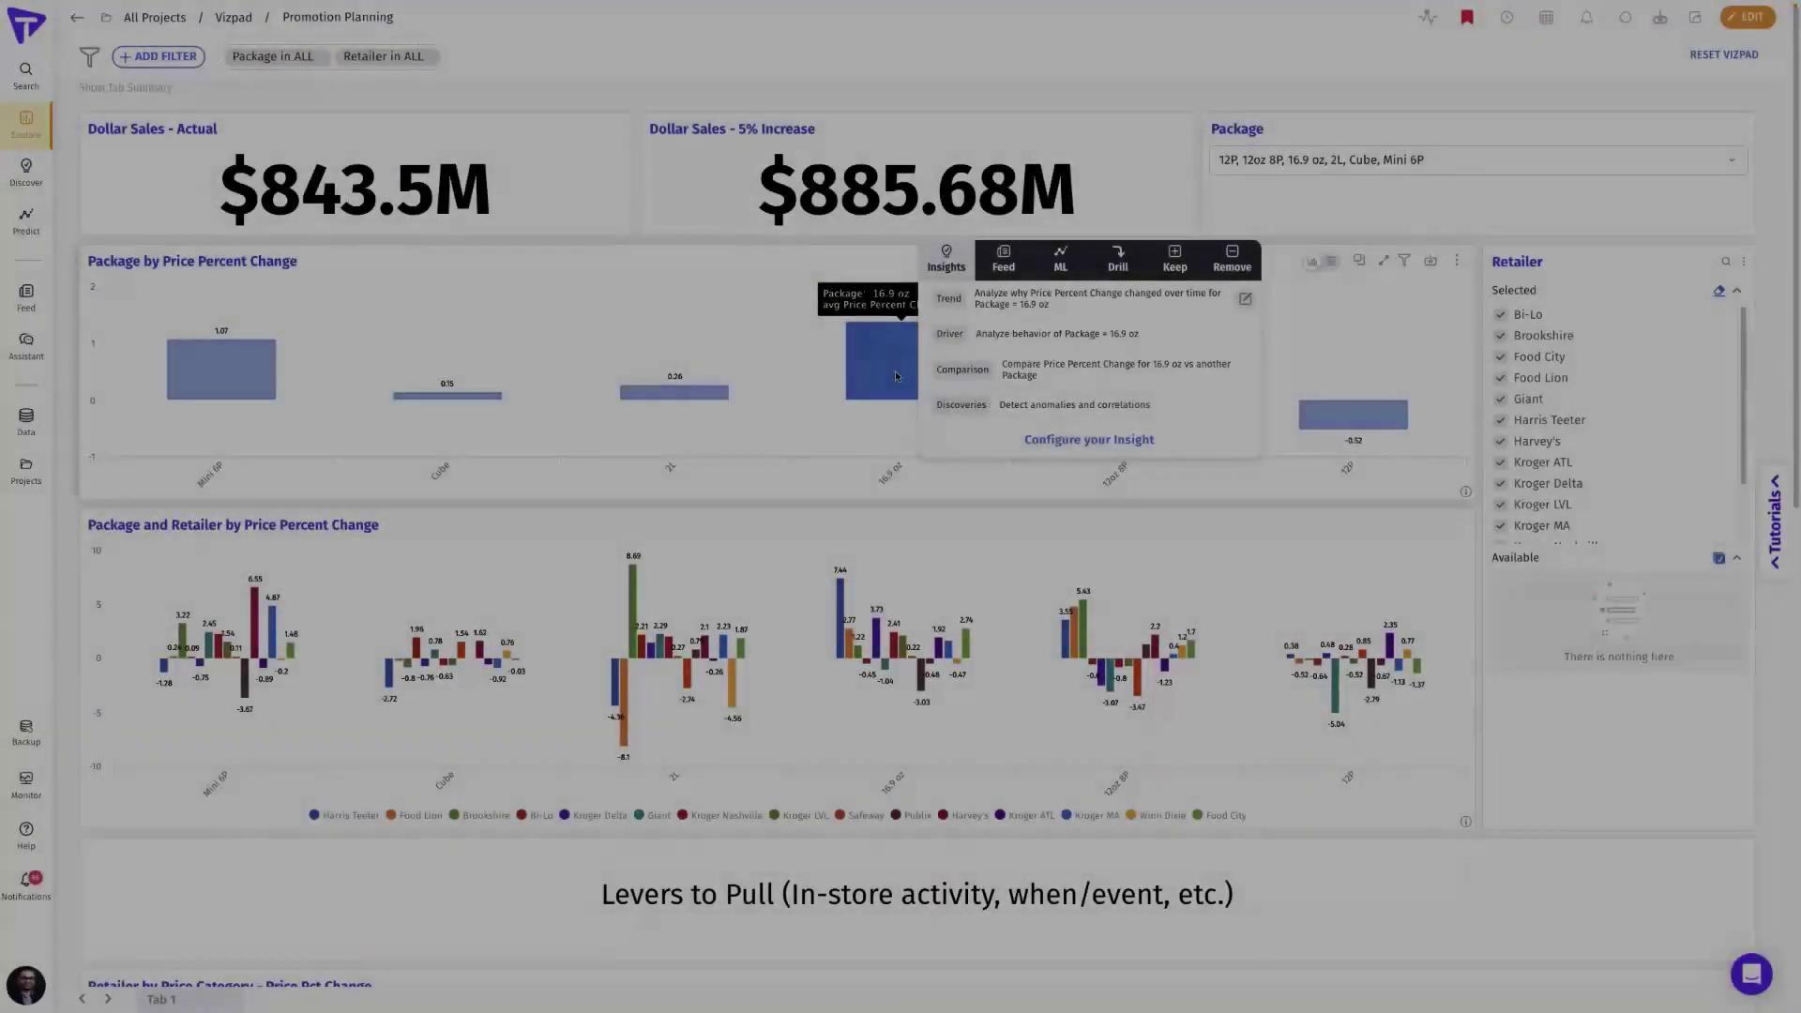
click(1117, 263)
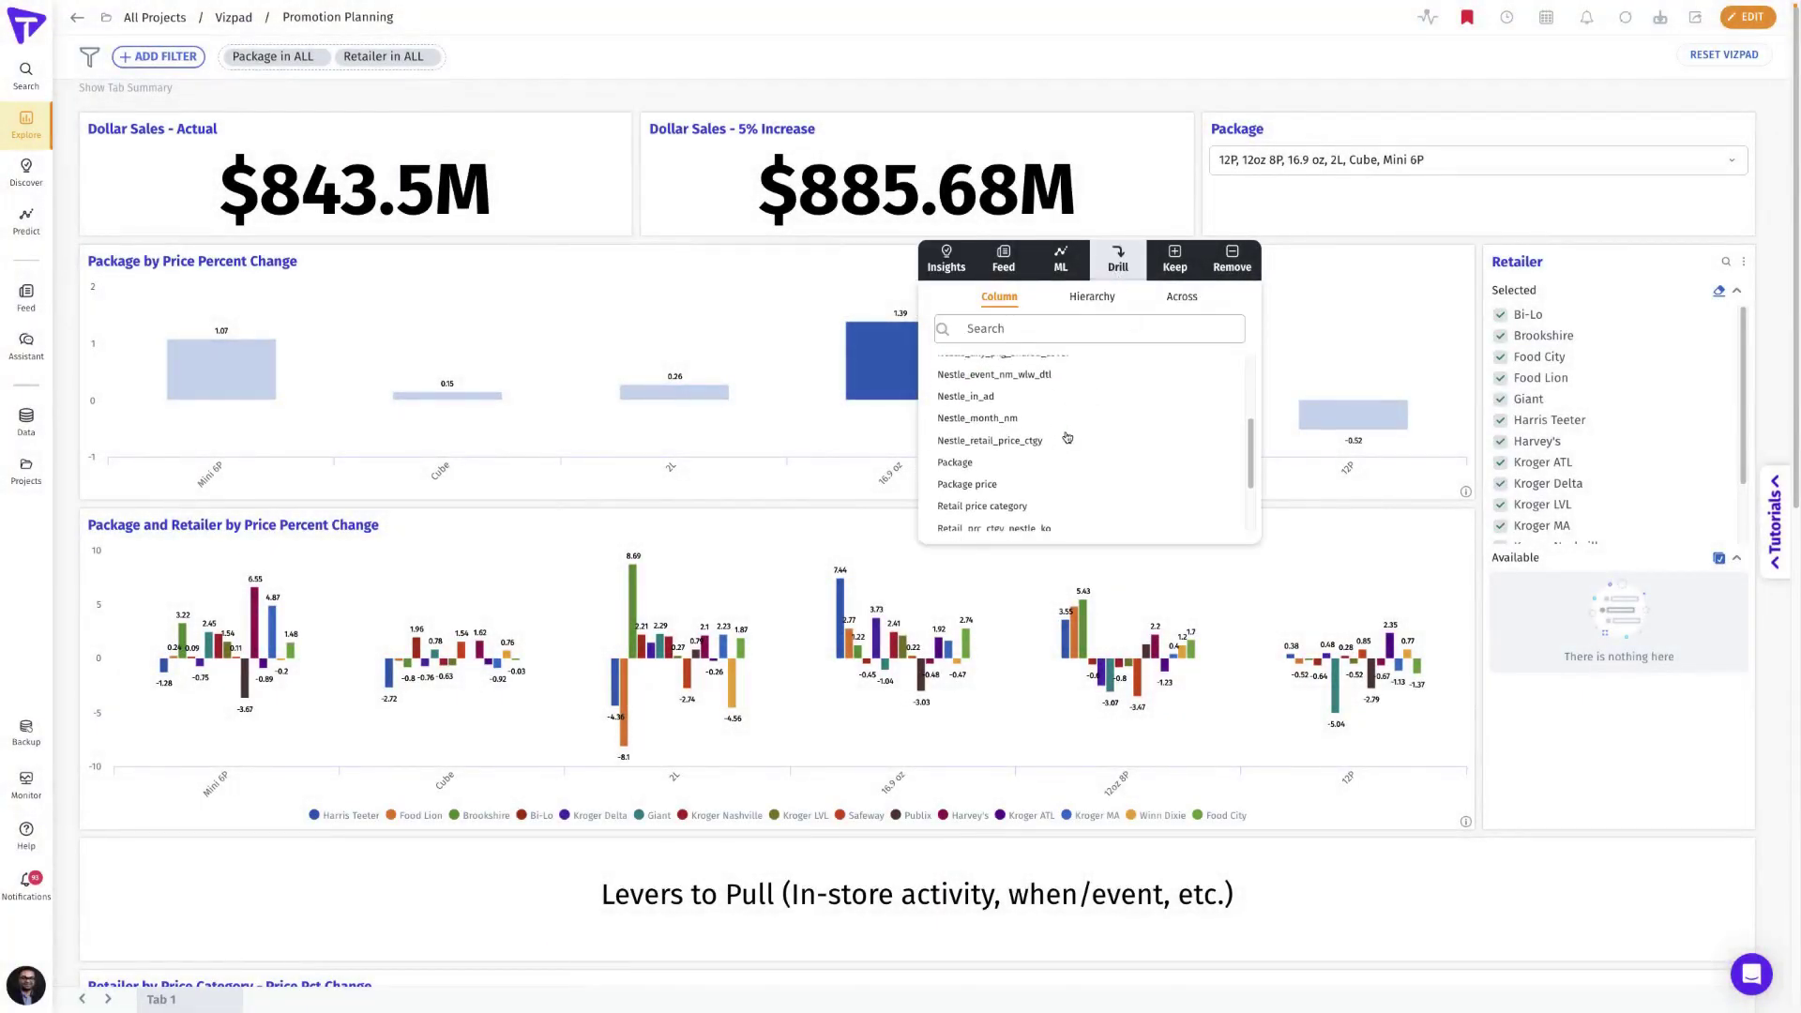
click(966, 455)
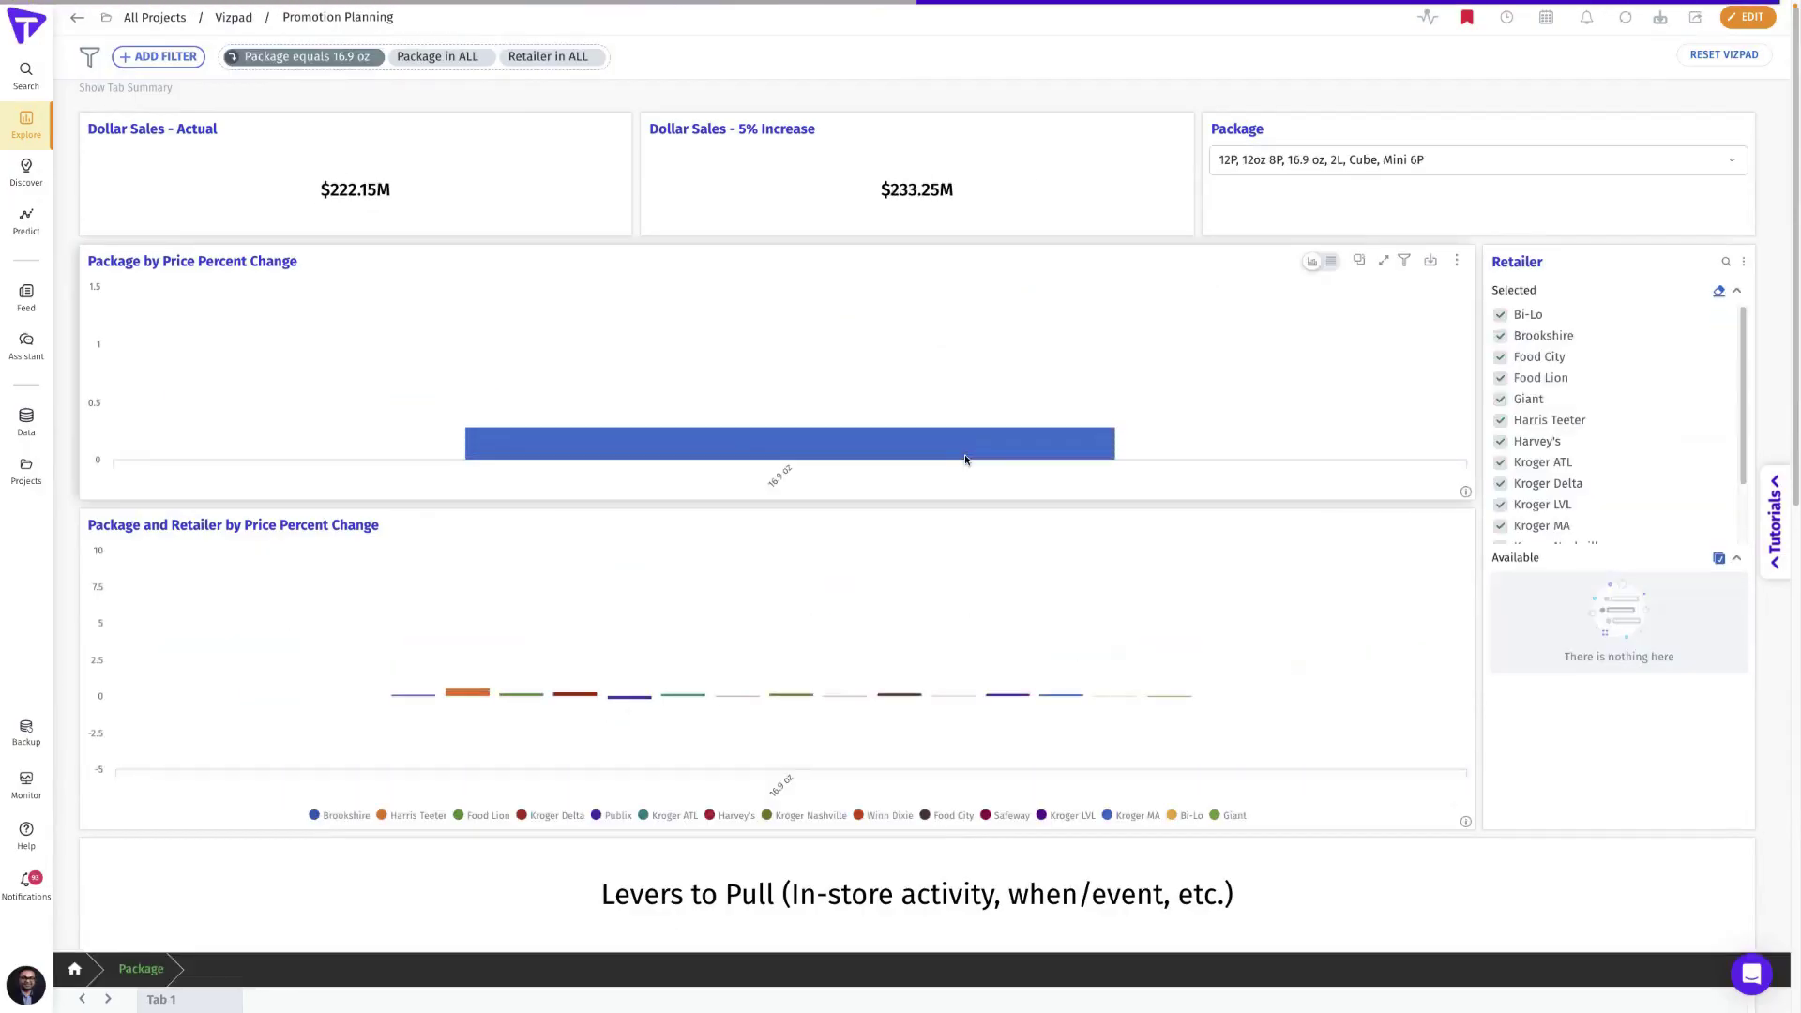
scroll(927, 566, down, 6)
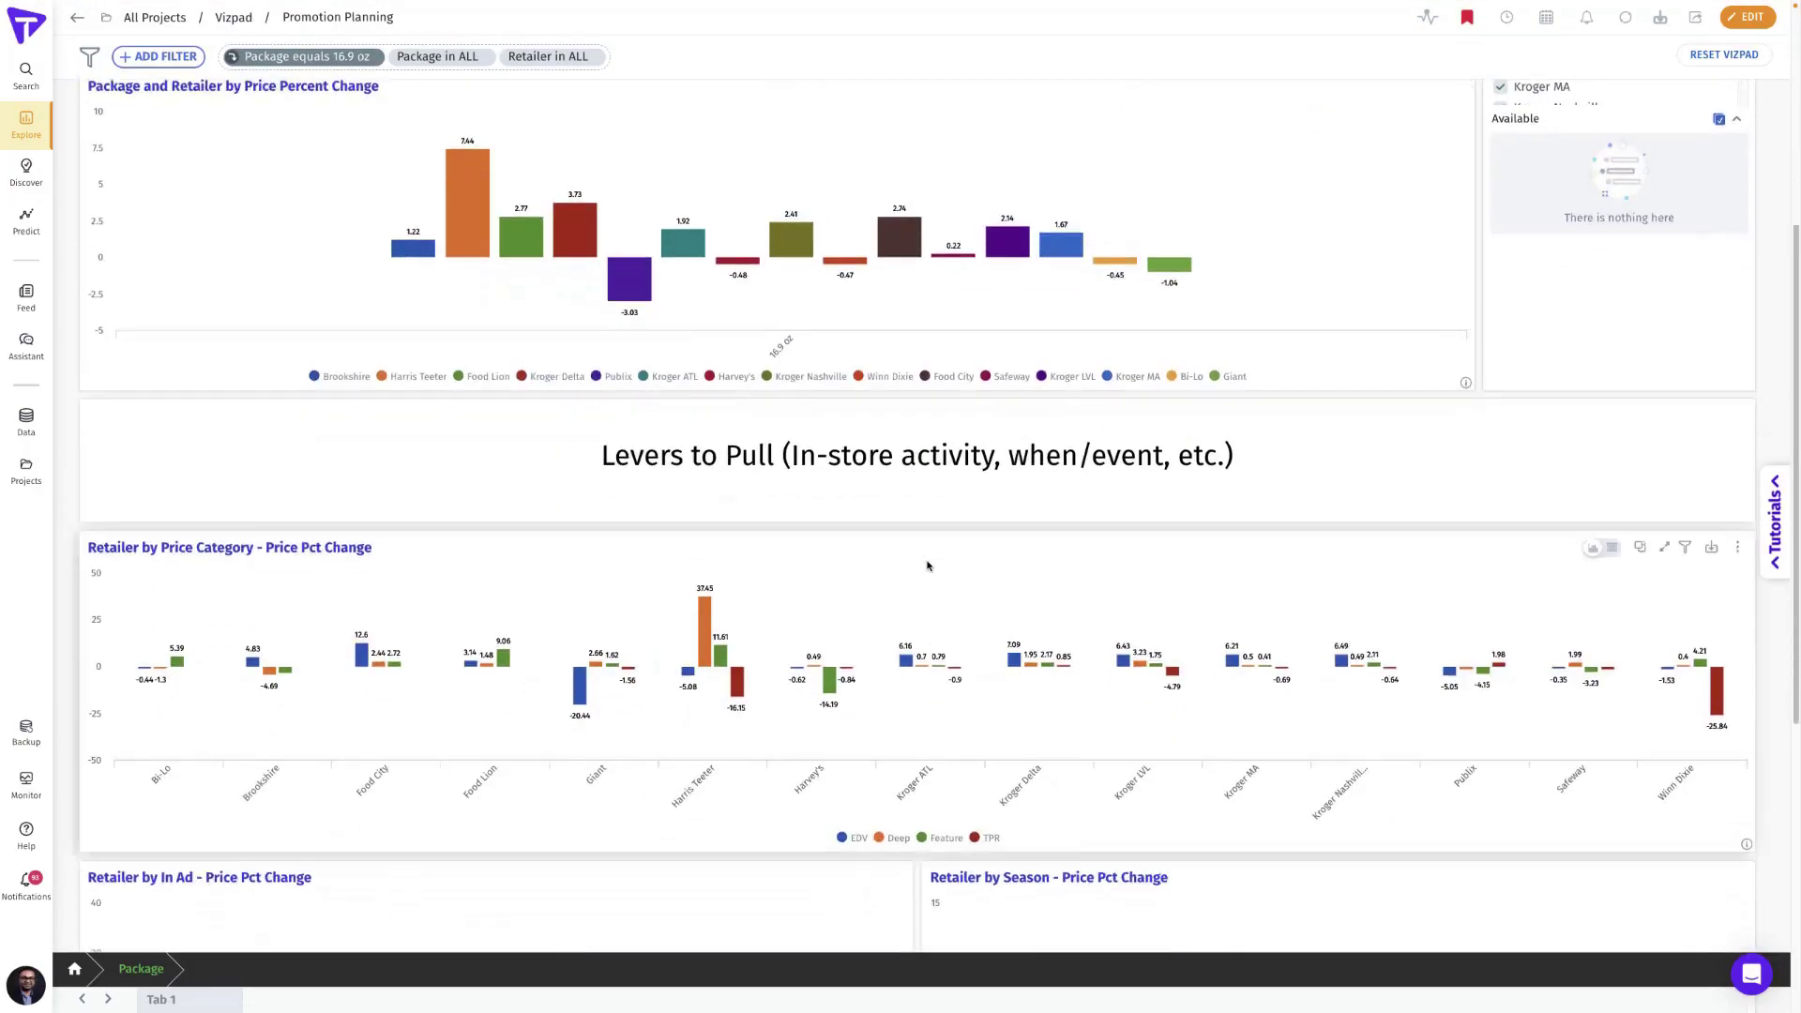
scroll(927, 565, down, 4)
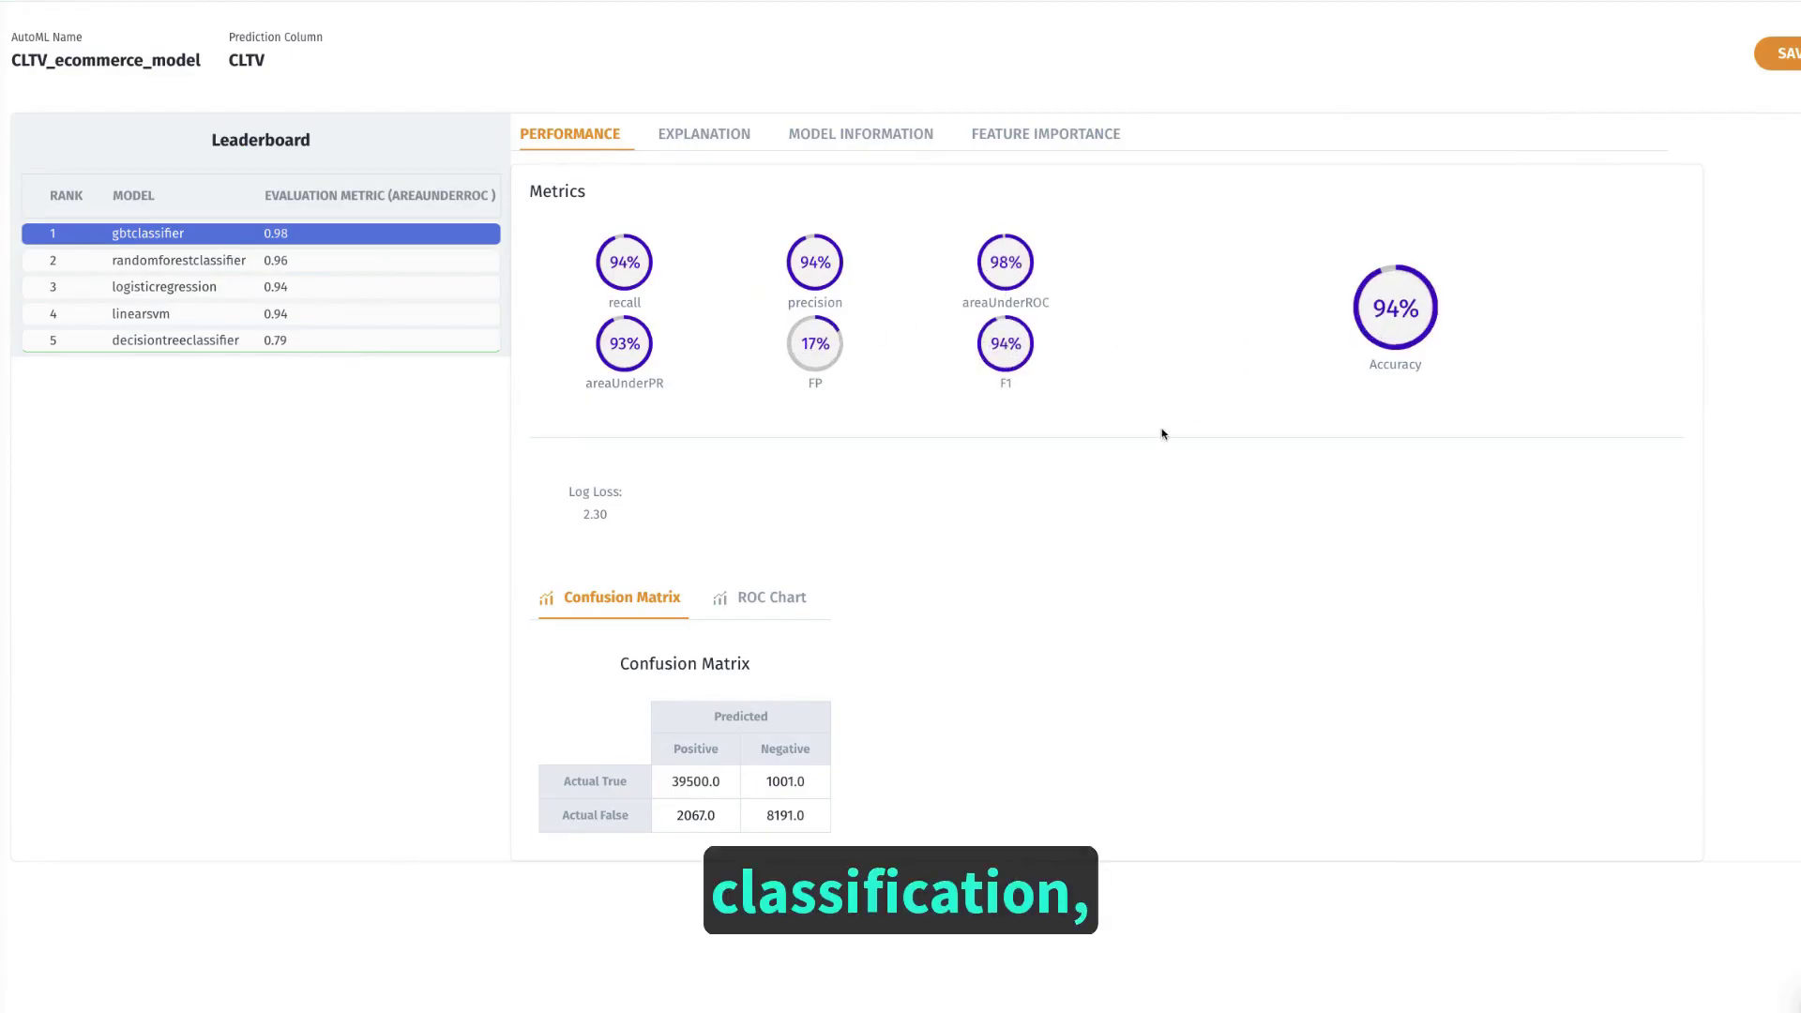
- Review the CLTV model's ROC curve, per-row prediction explanations, model information and feature importance
click(786, 596)
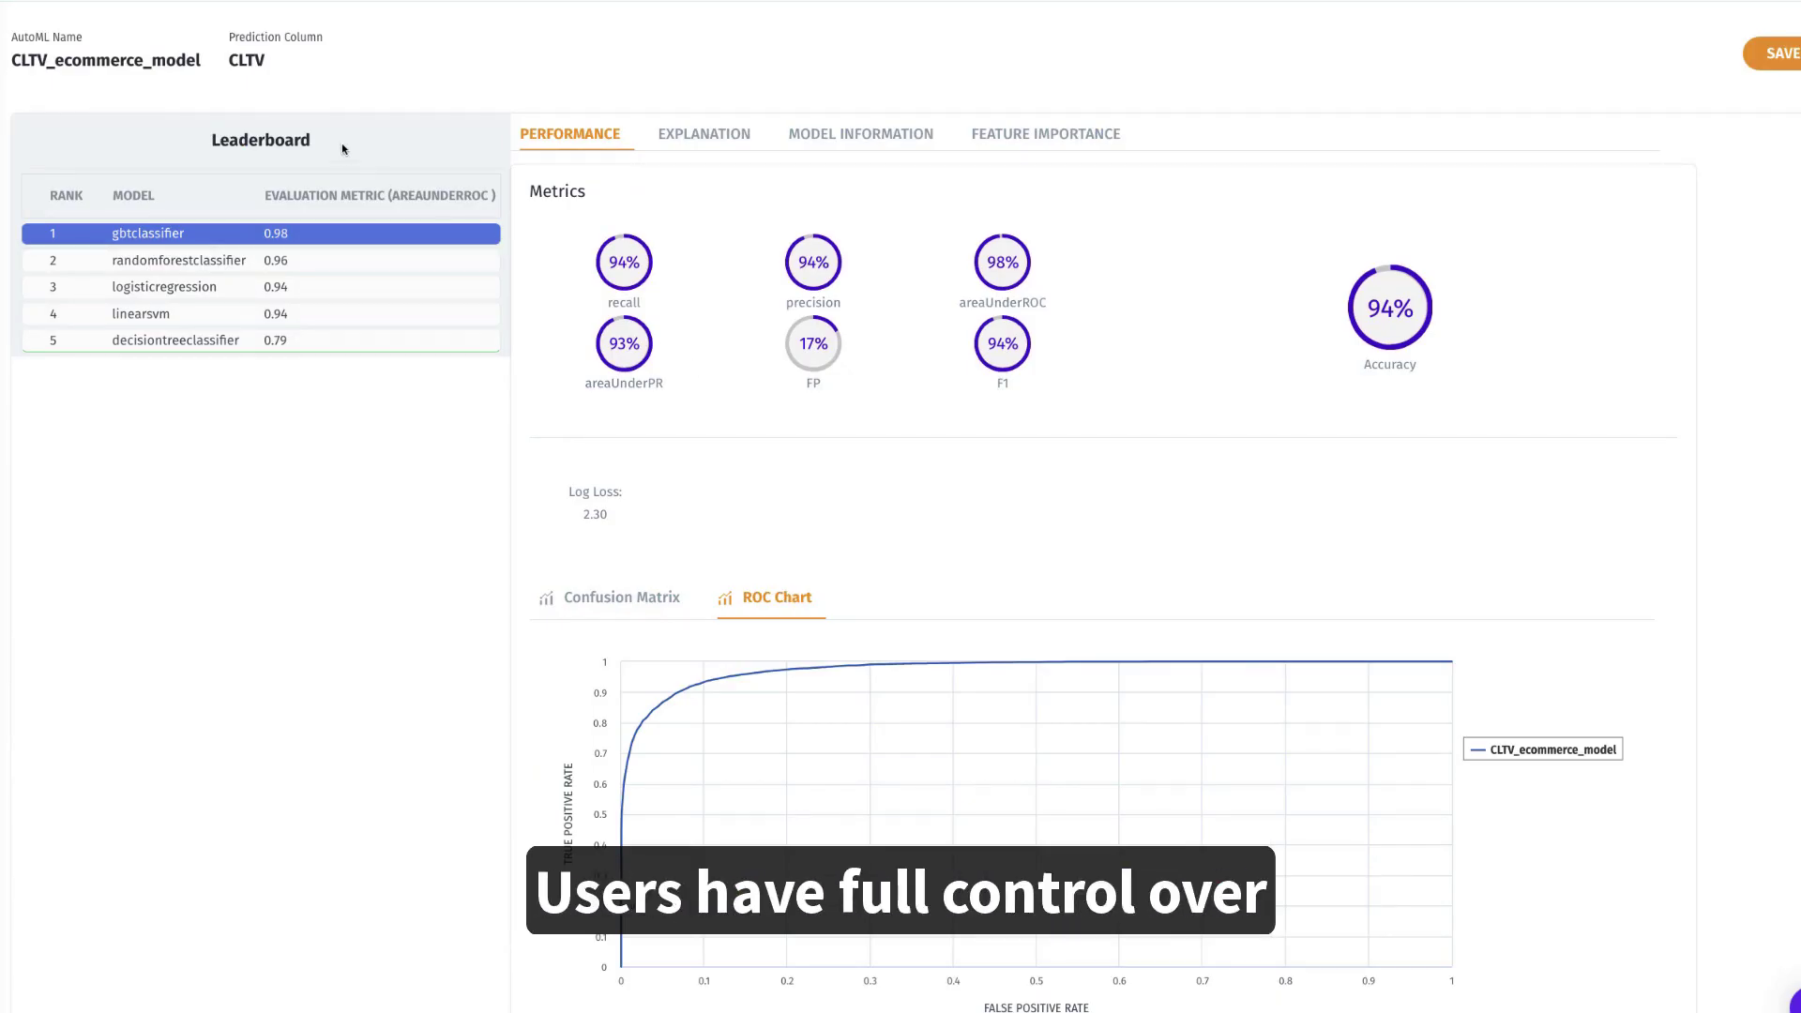
click(704, 133)
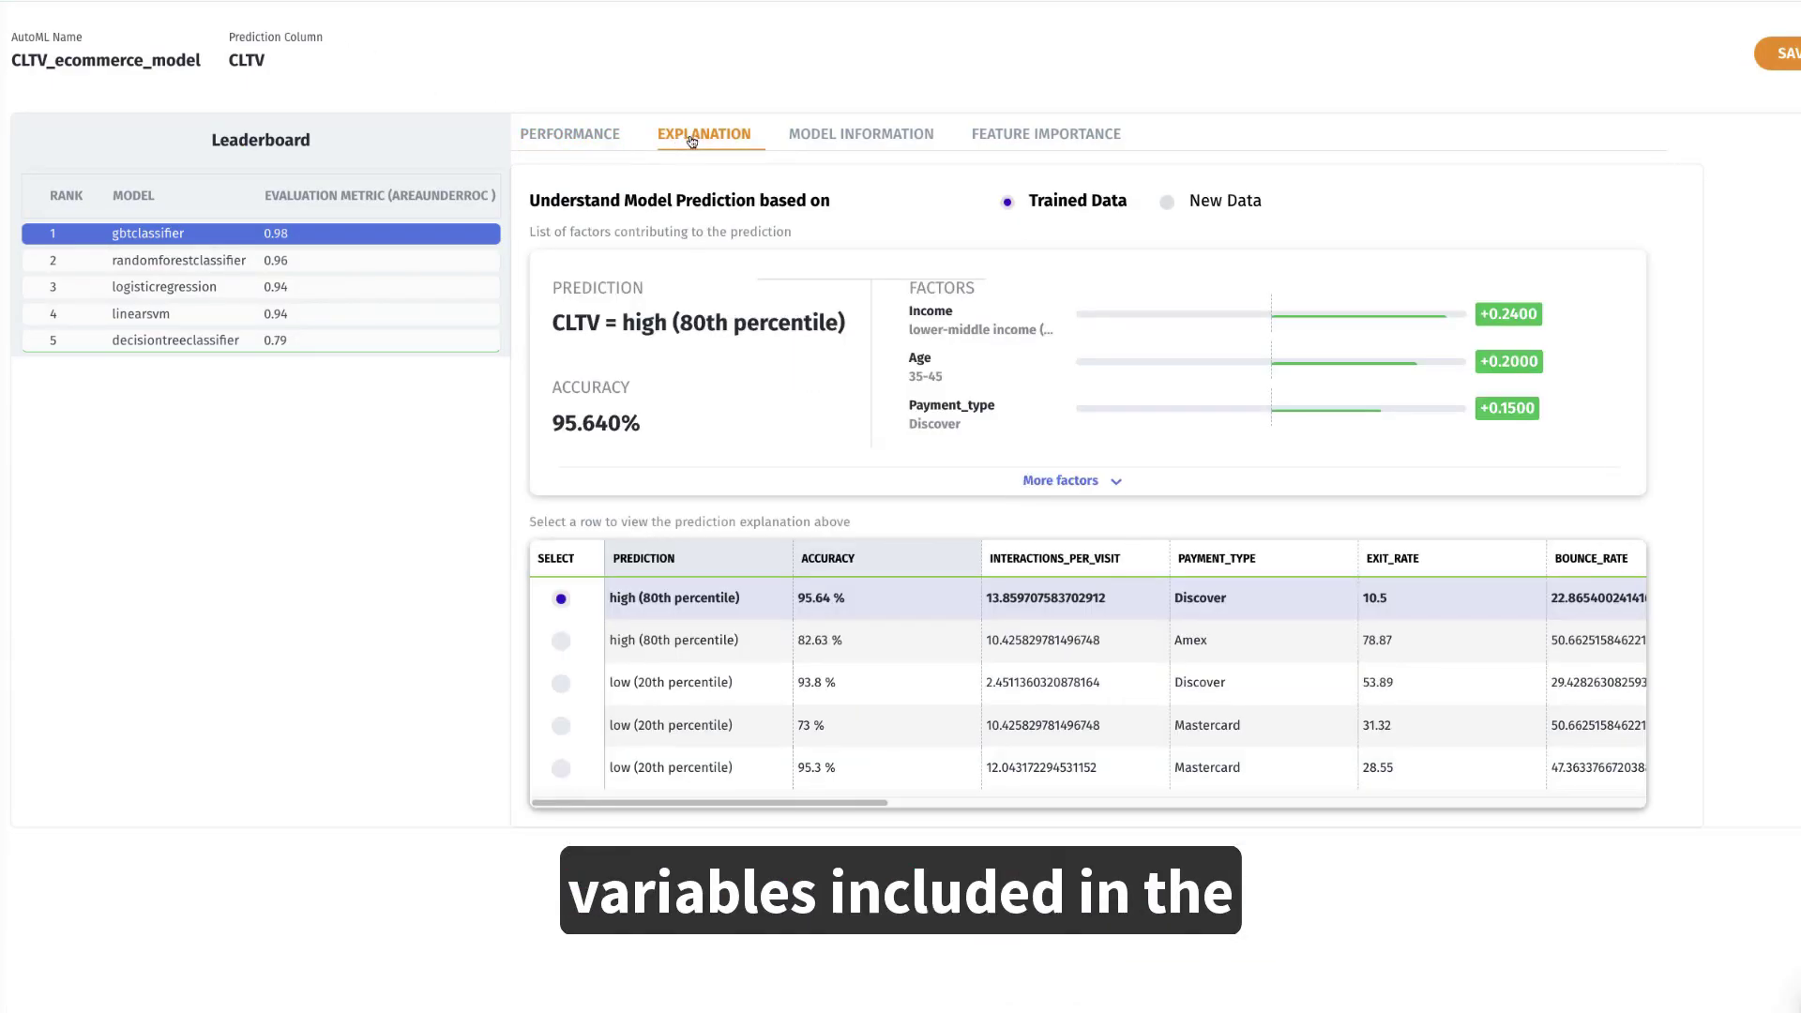
click(750, 653)
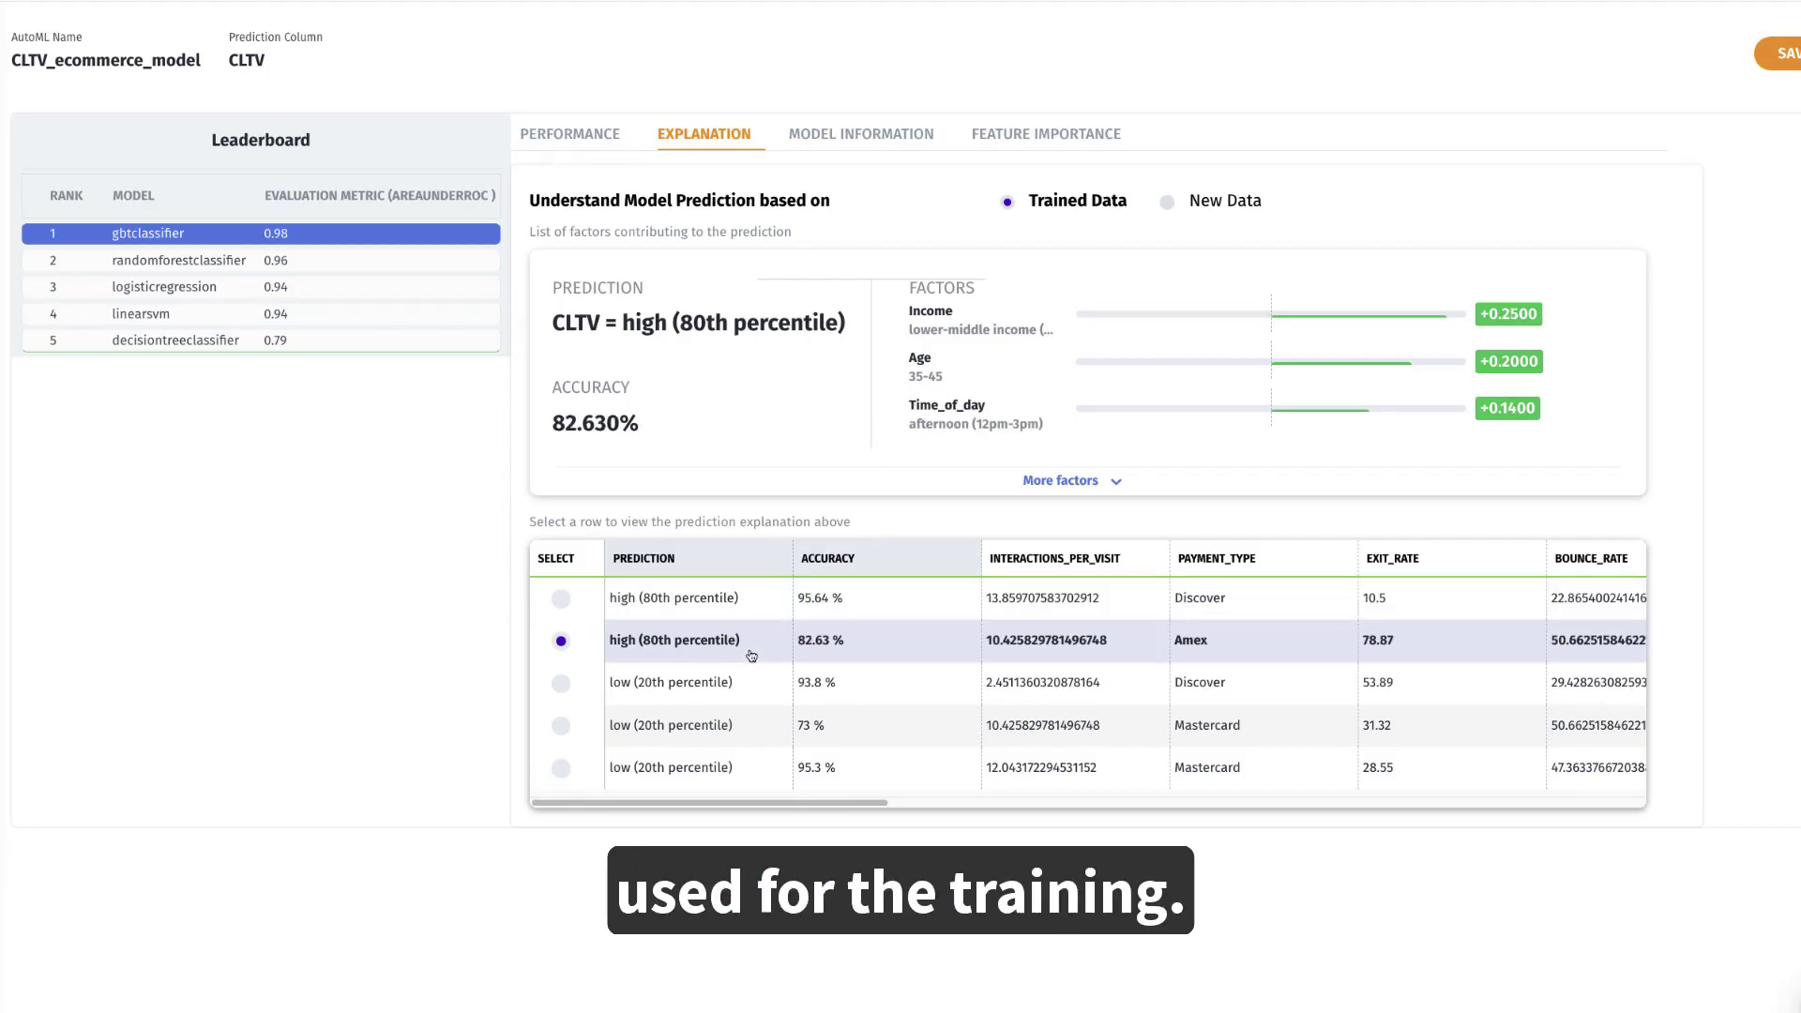
click(770, 612)
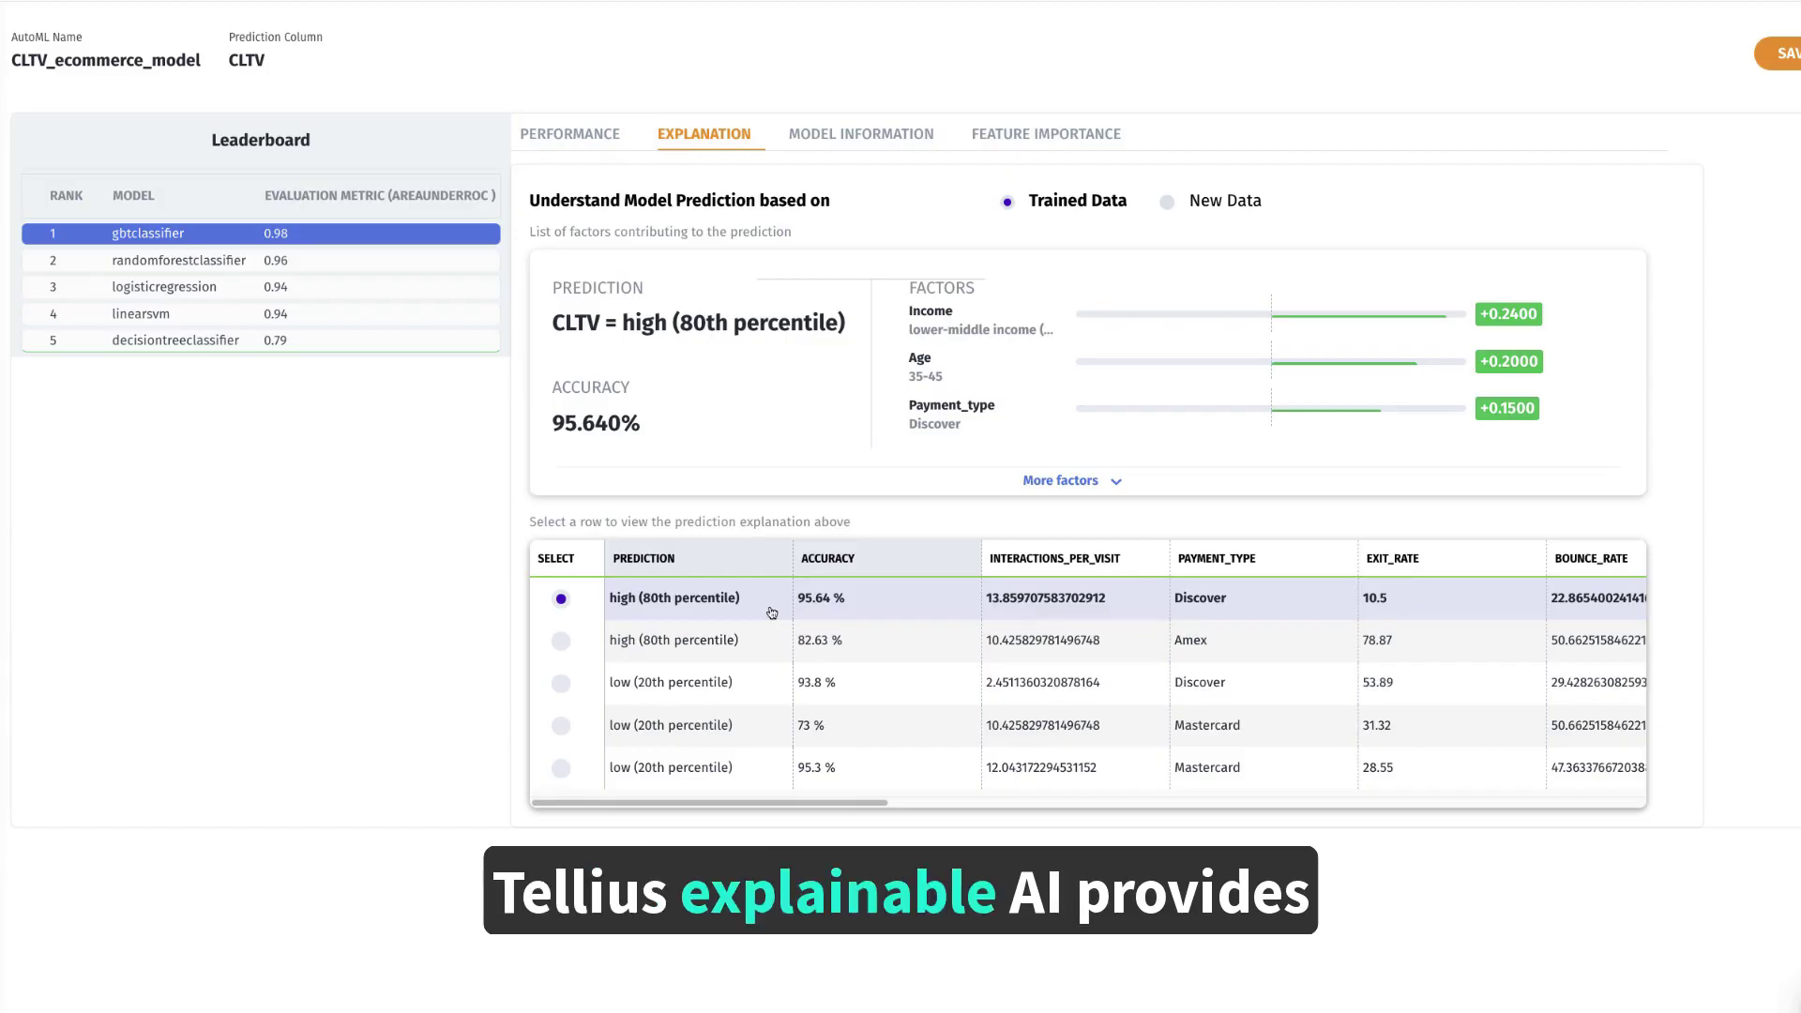
click(830, 134)
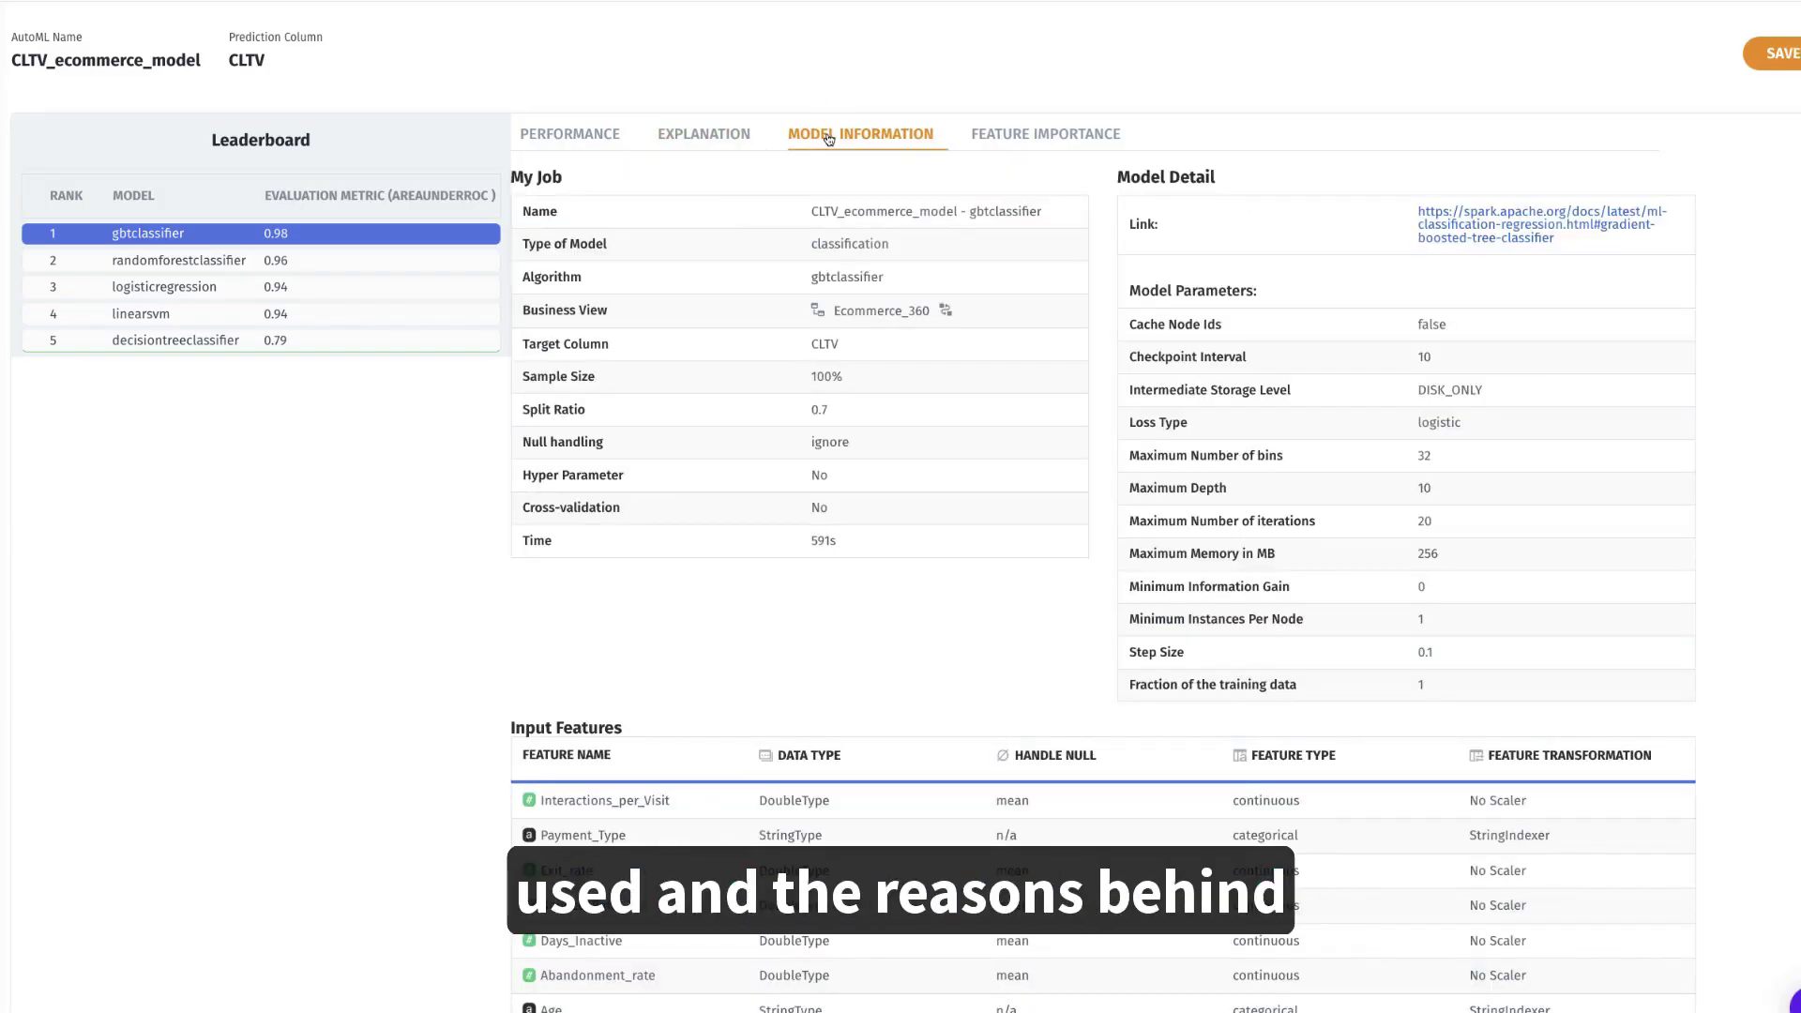
click(1000, 145)
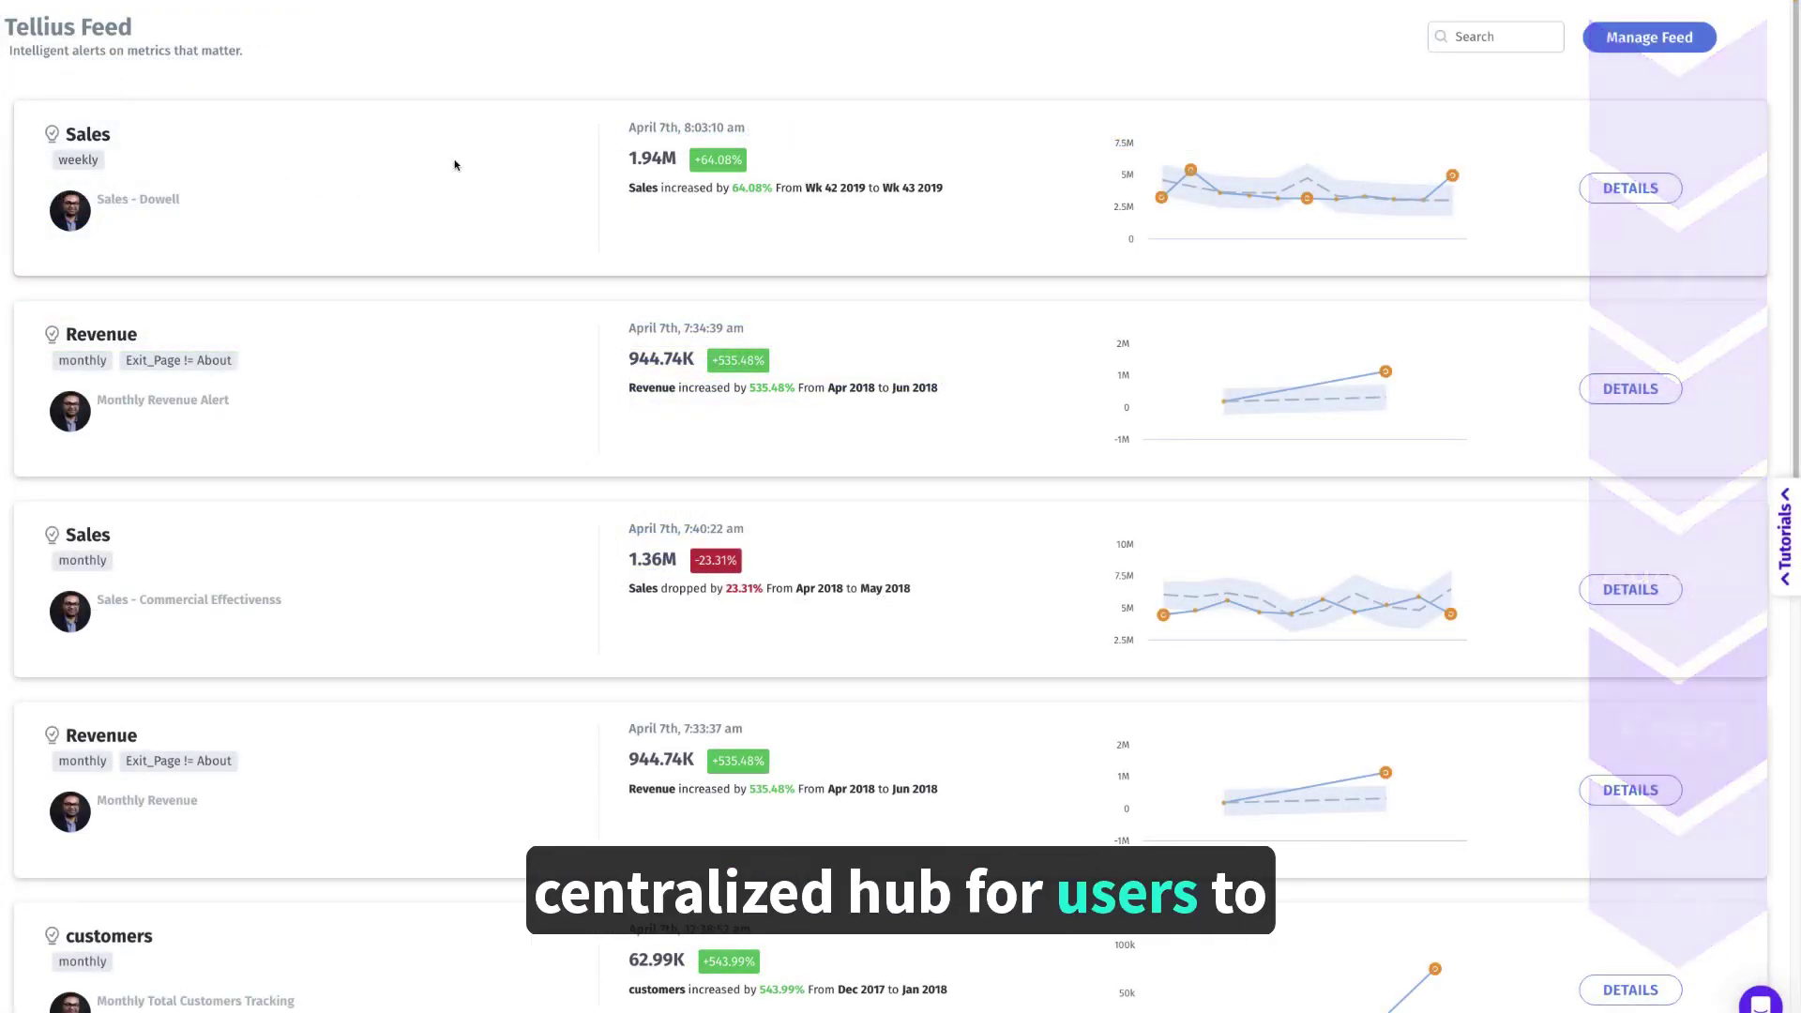
- Scroll through the Feed's metric alert cards
scroll(454, 165, down, 4)
scroll(454, 165, down, 3)
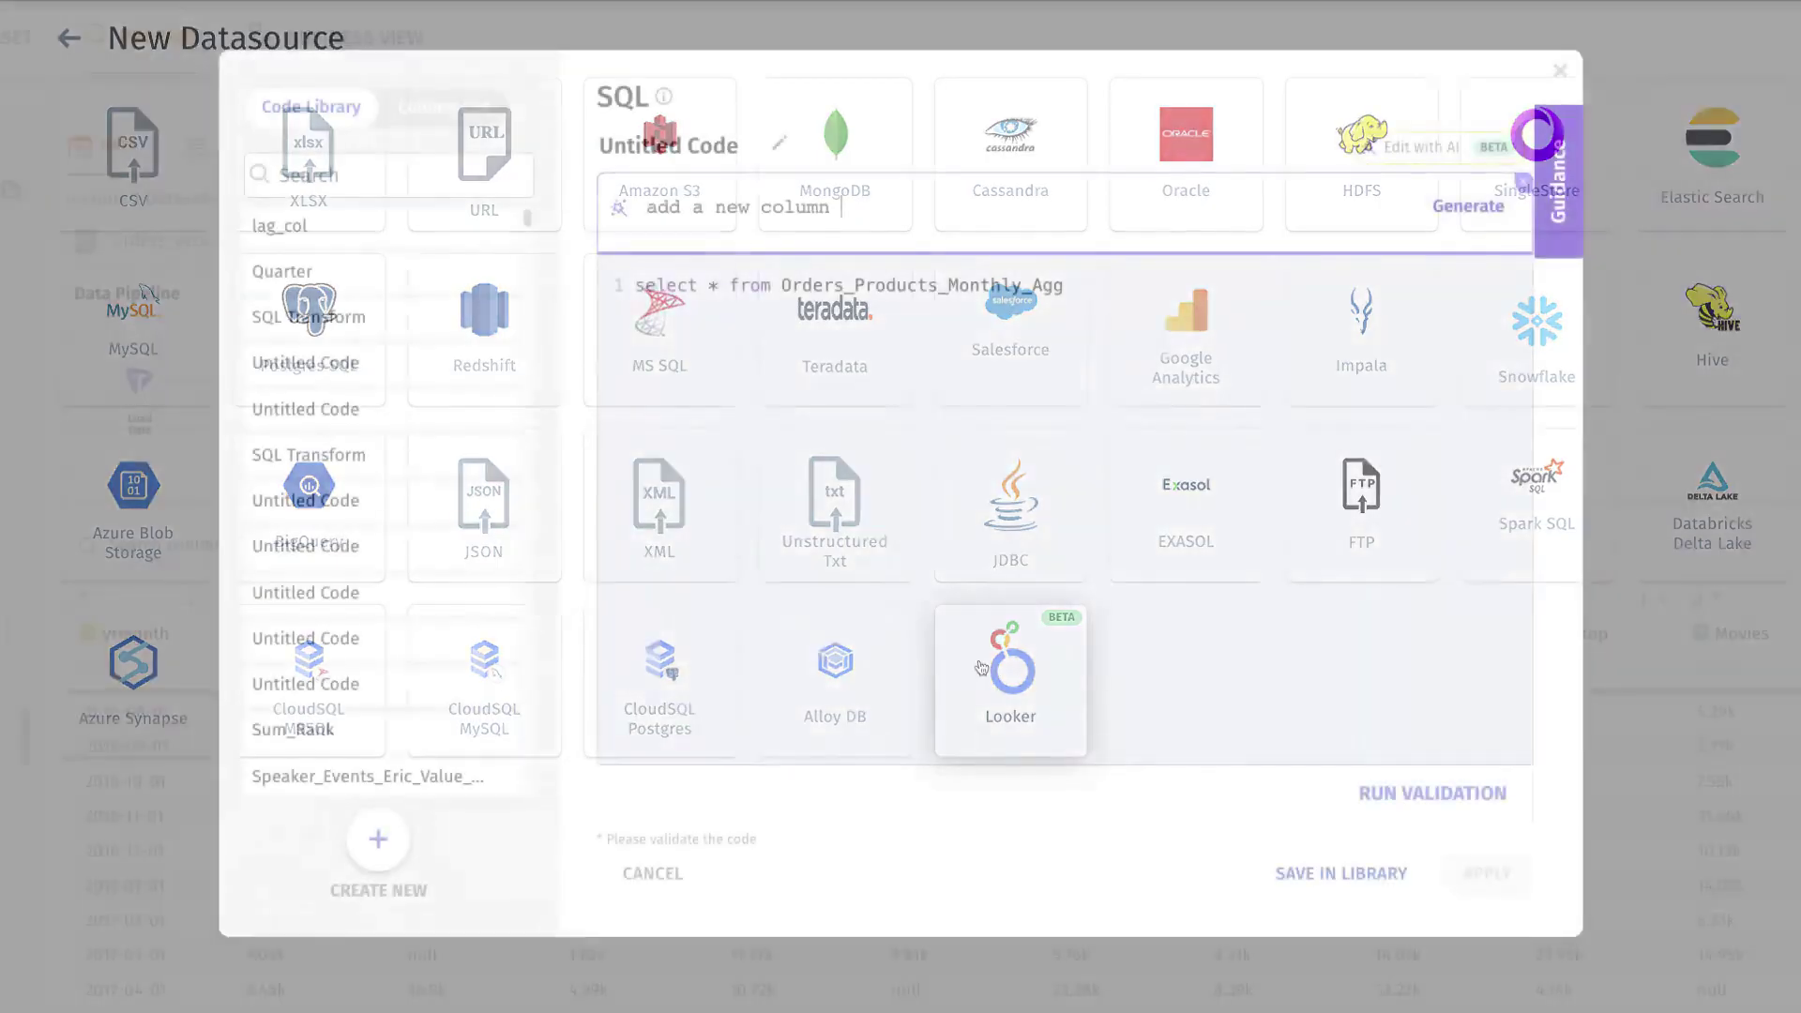
- Generate AI SQL segmenting customers into high, medium and low value by total revenue
text(that segments )
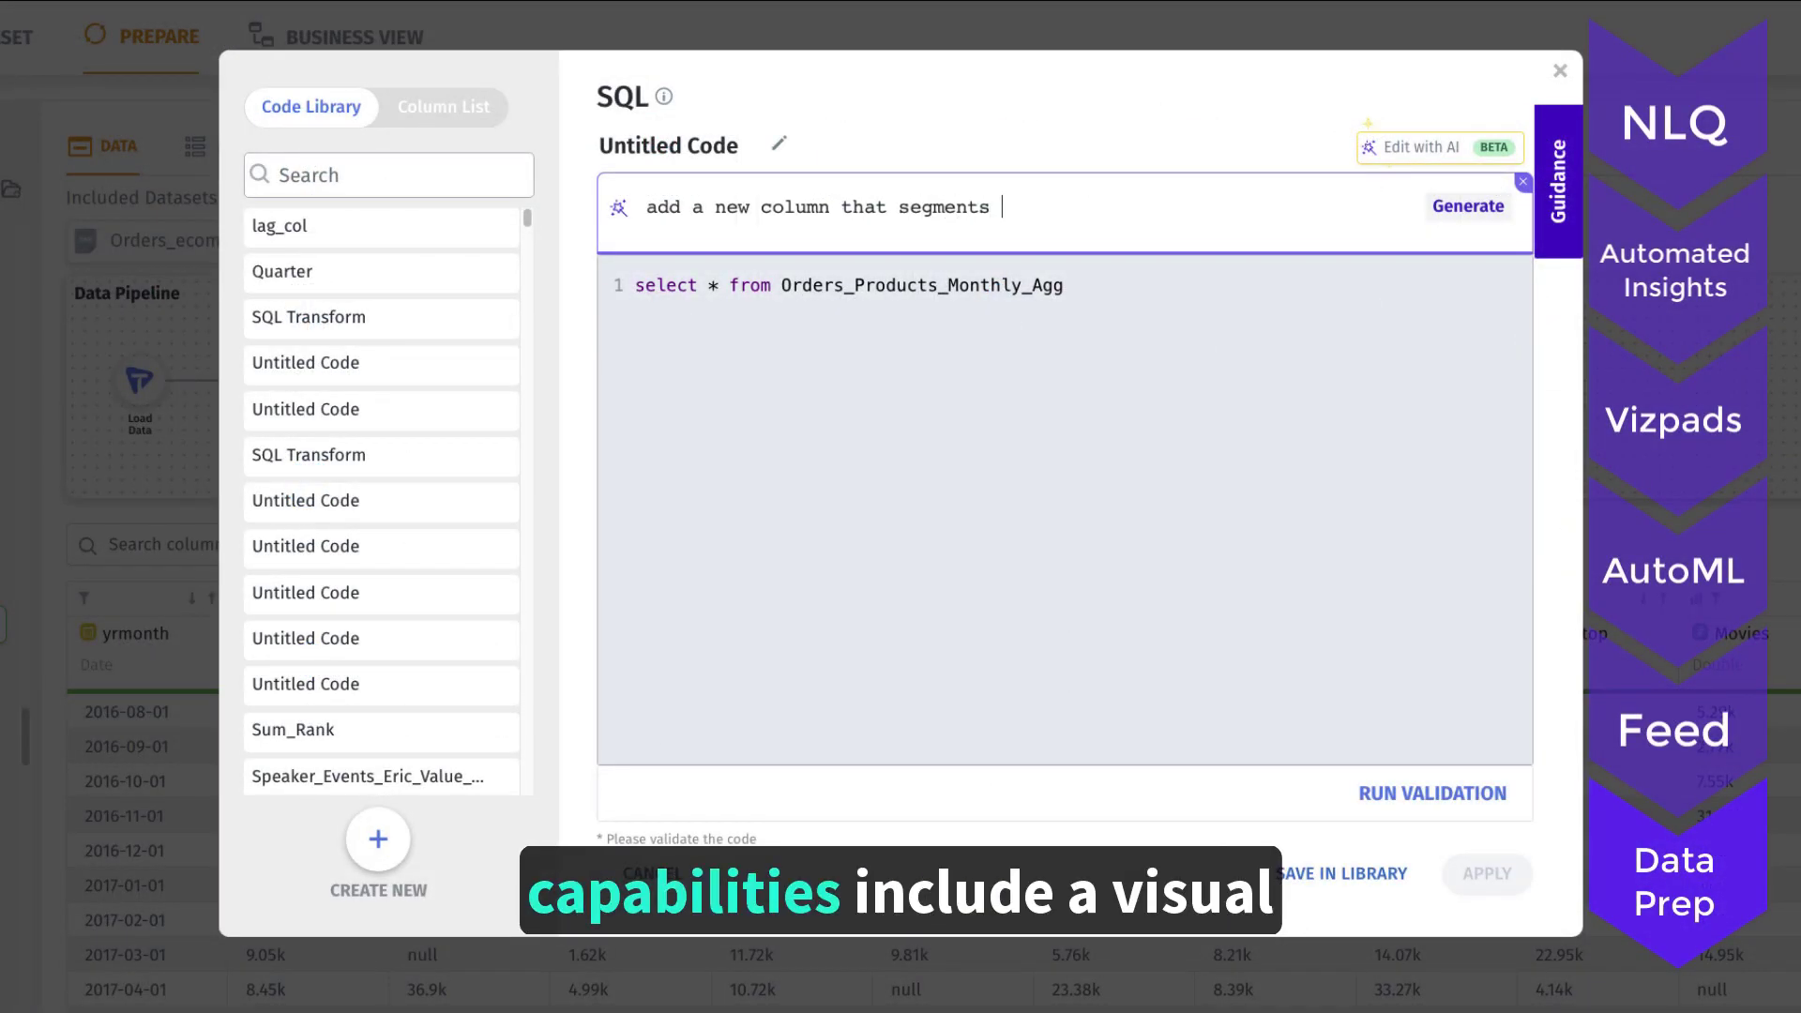
text(customers as high value,)
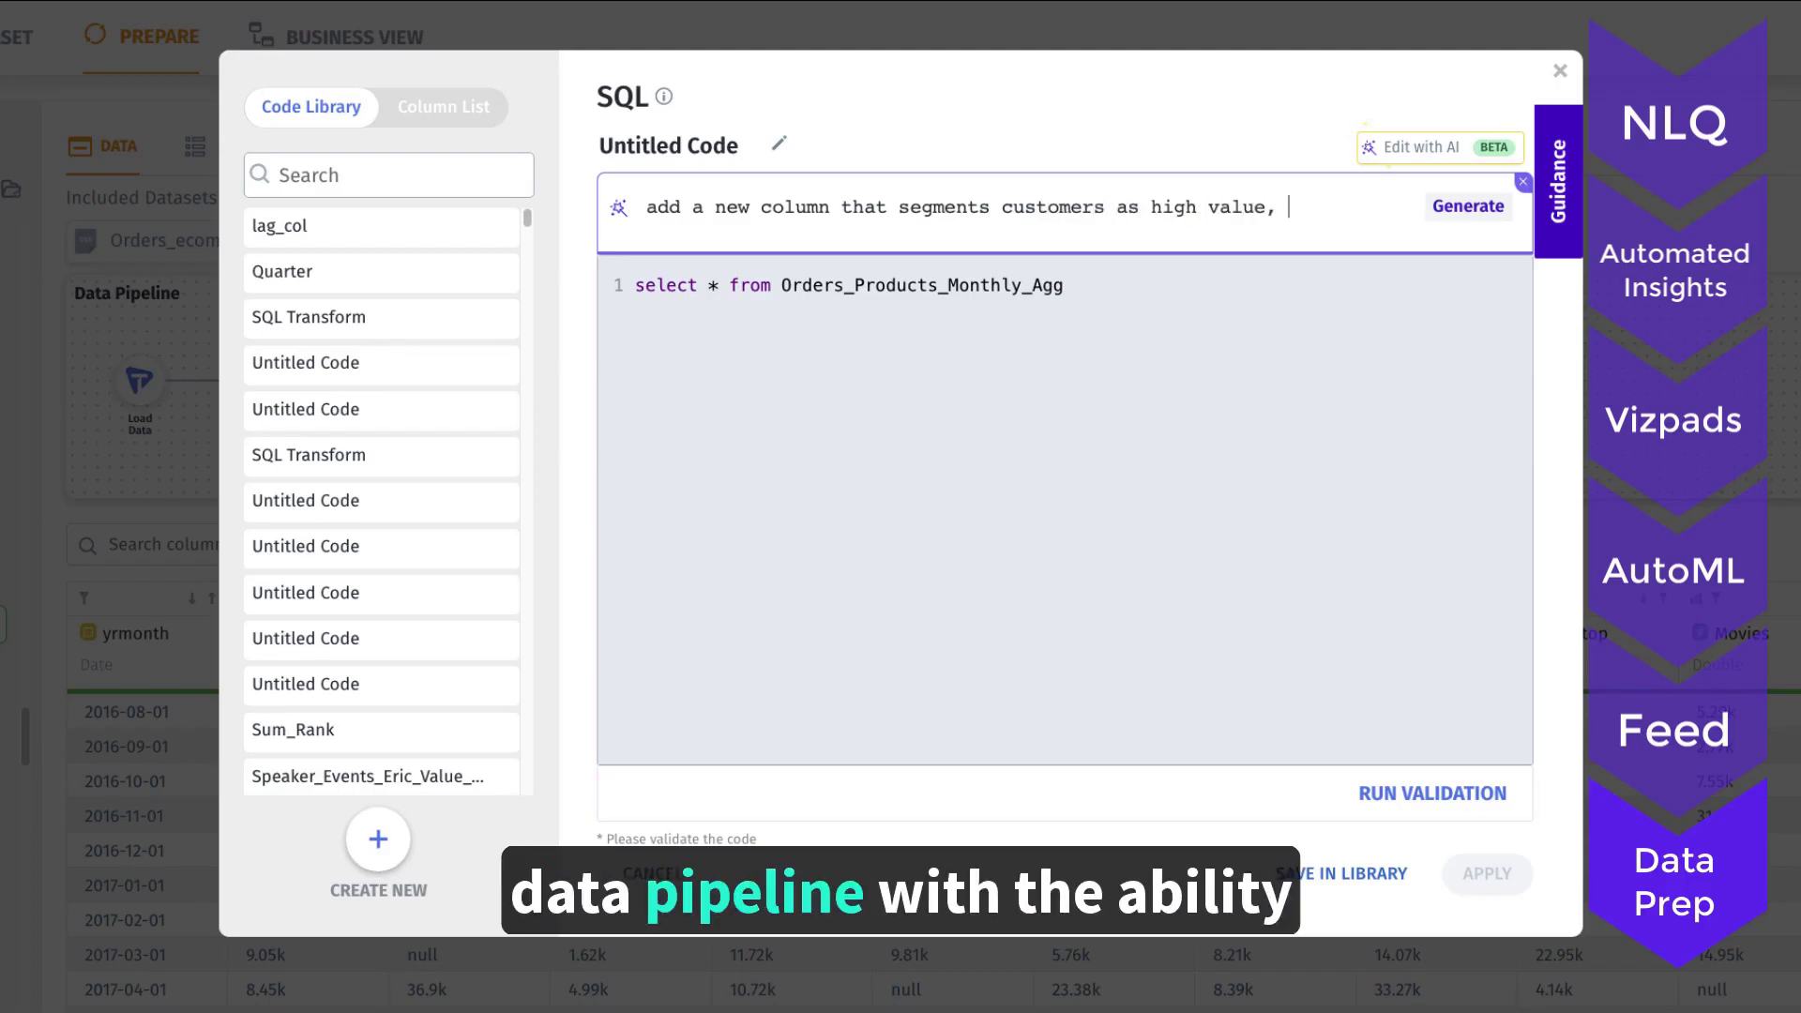
text( medium value, )
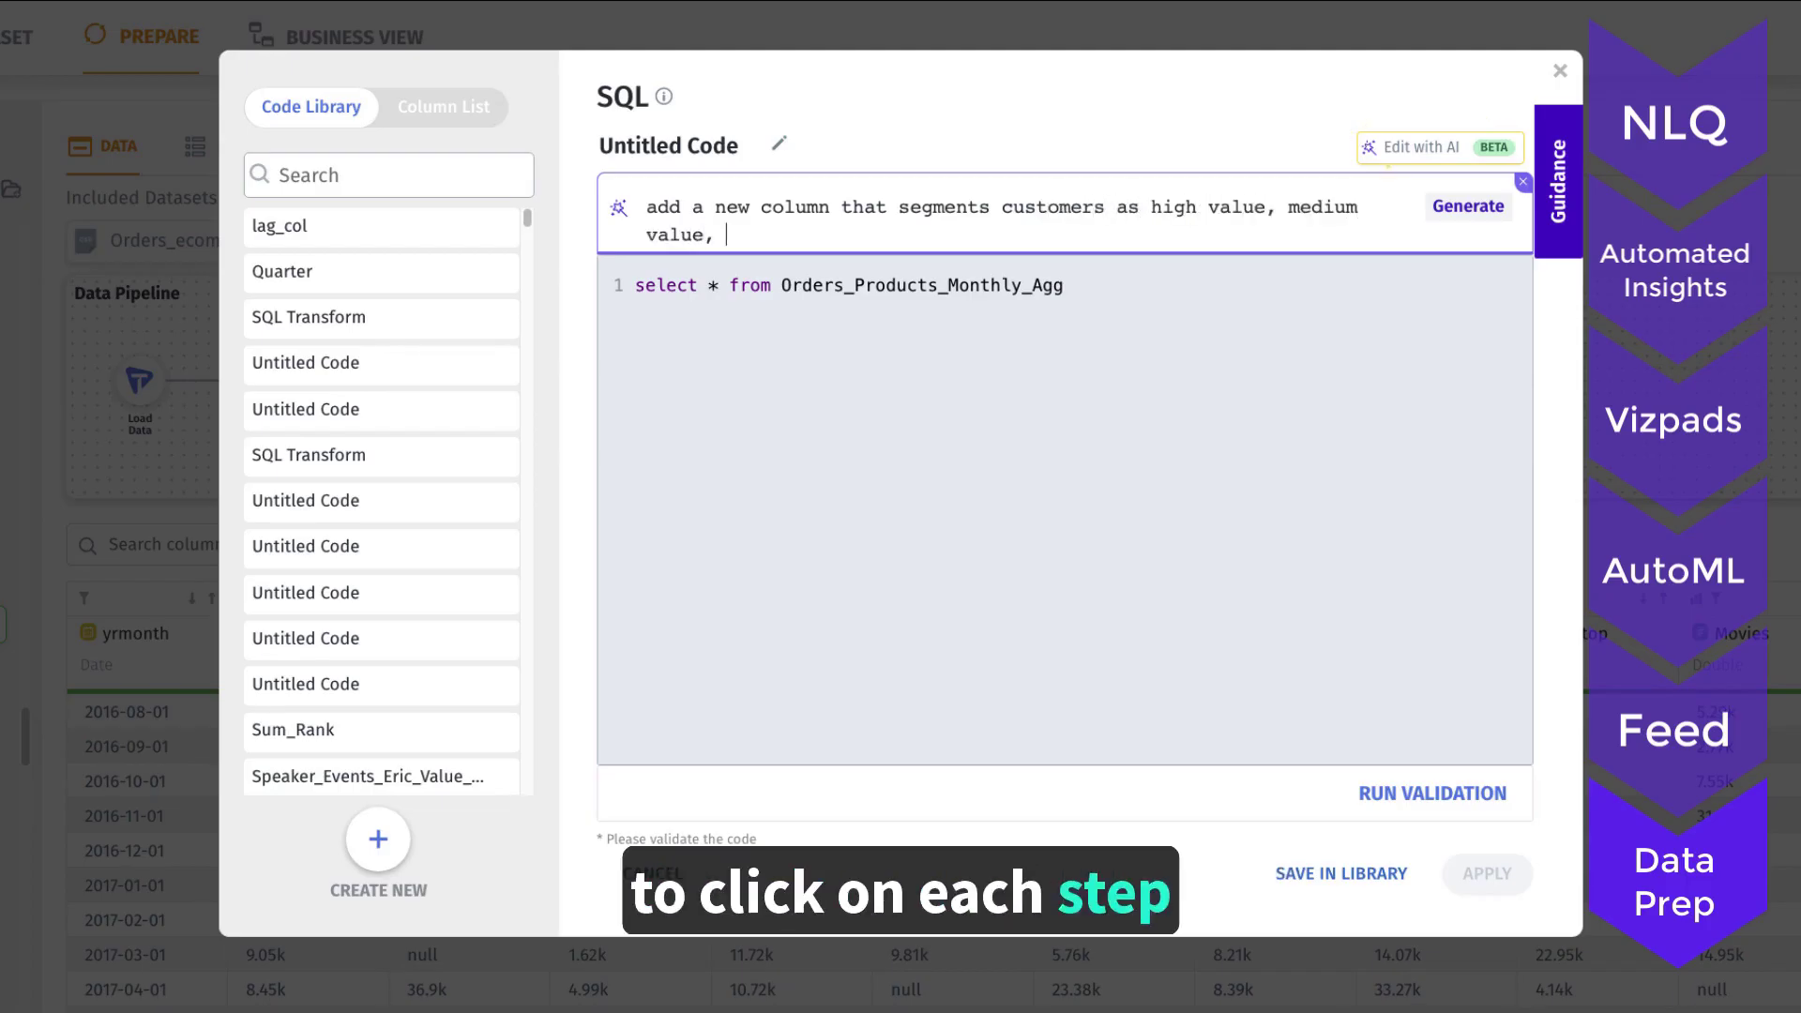
text(low value)
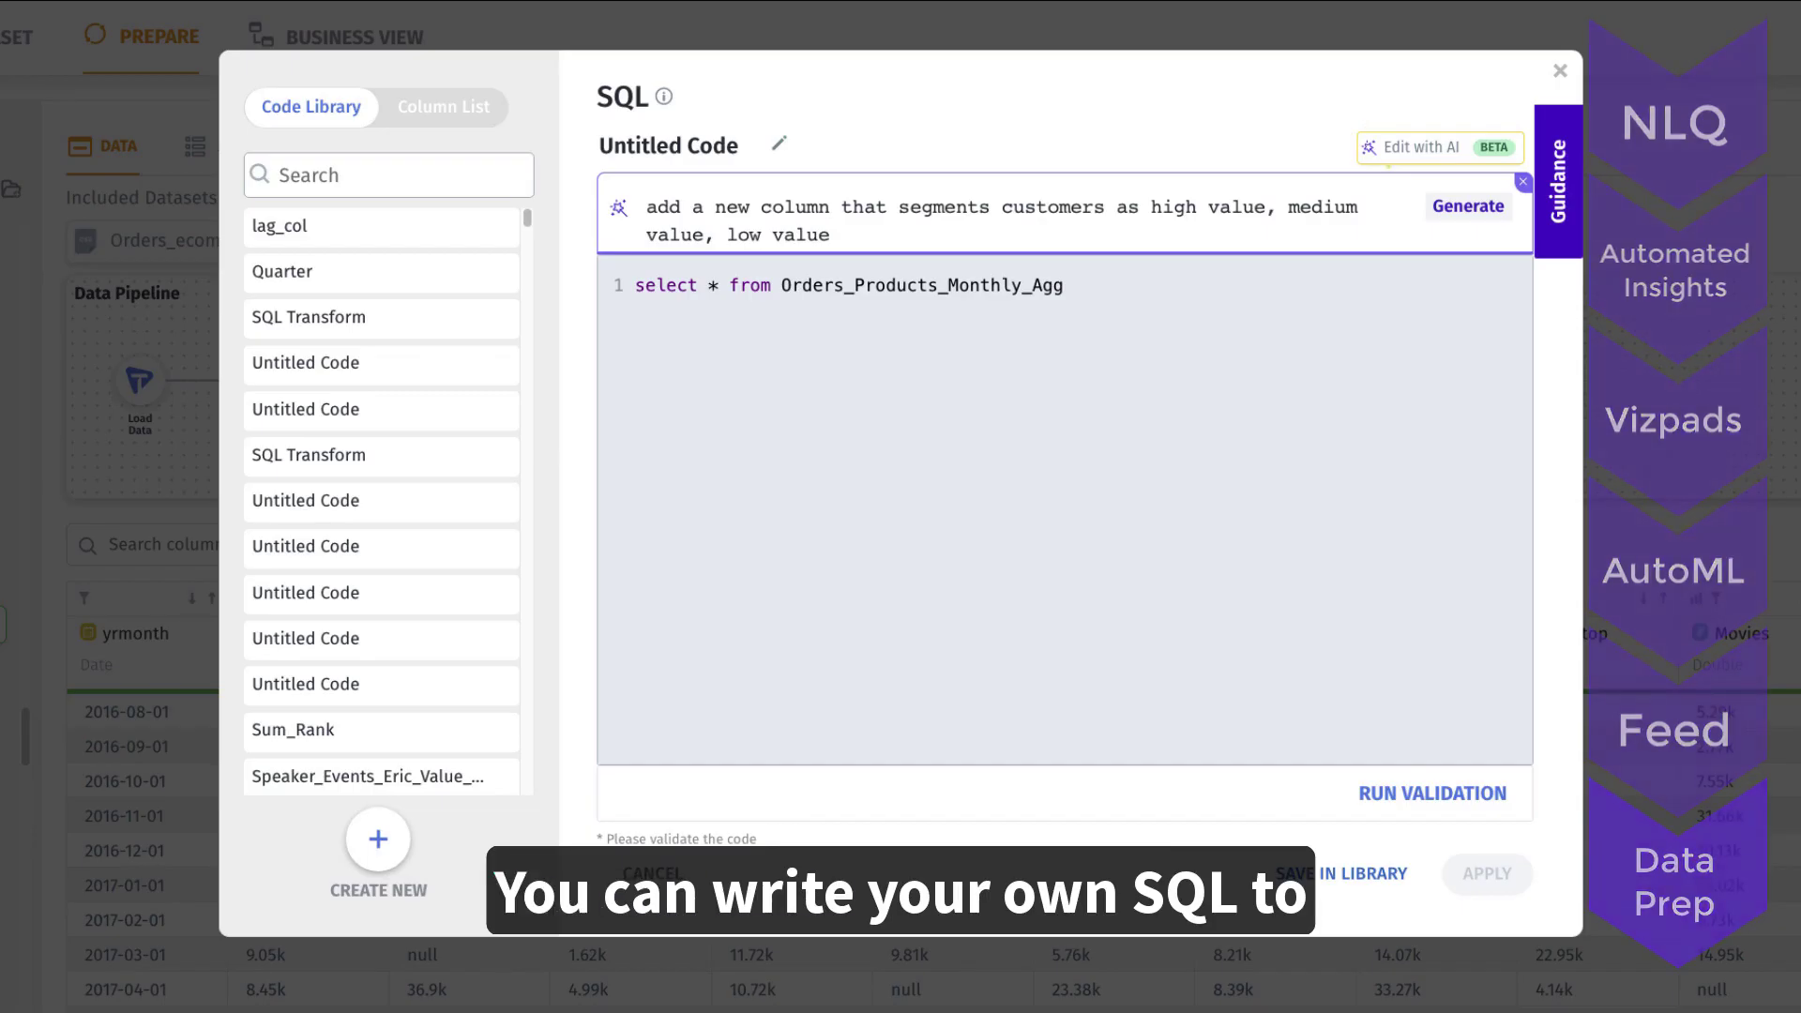
text( based on total re)
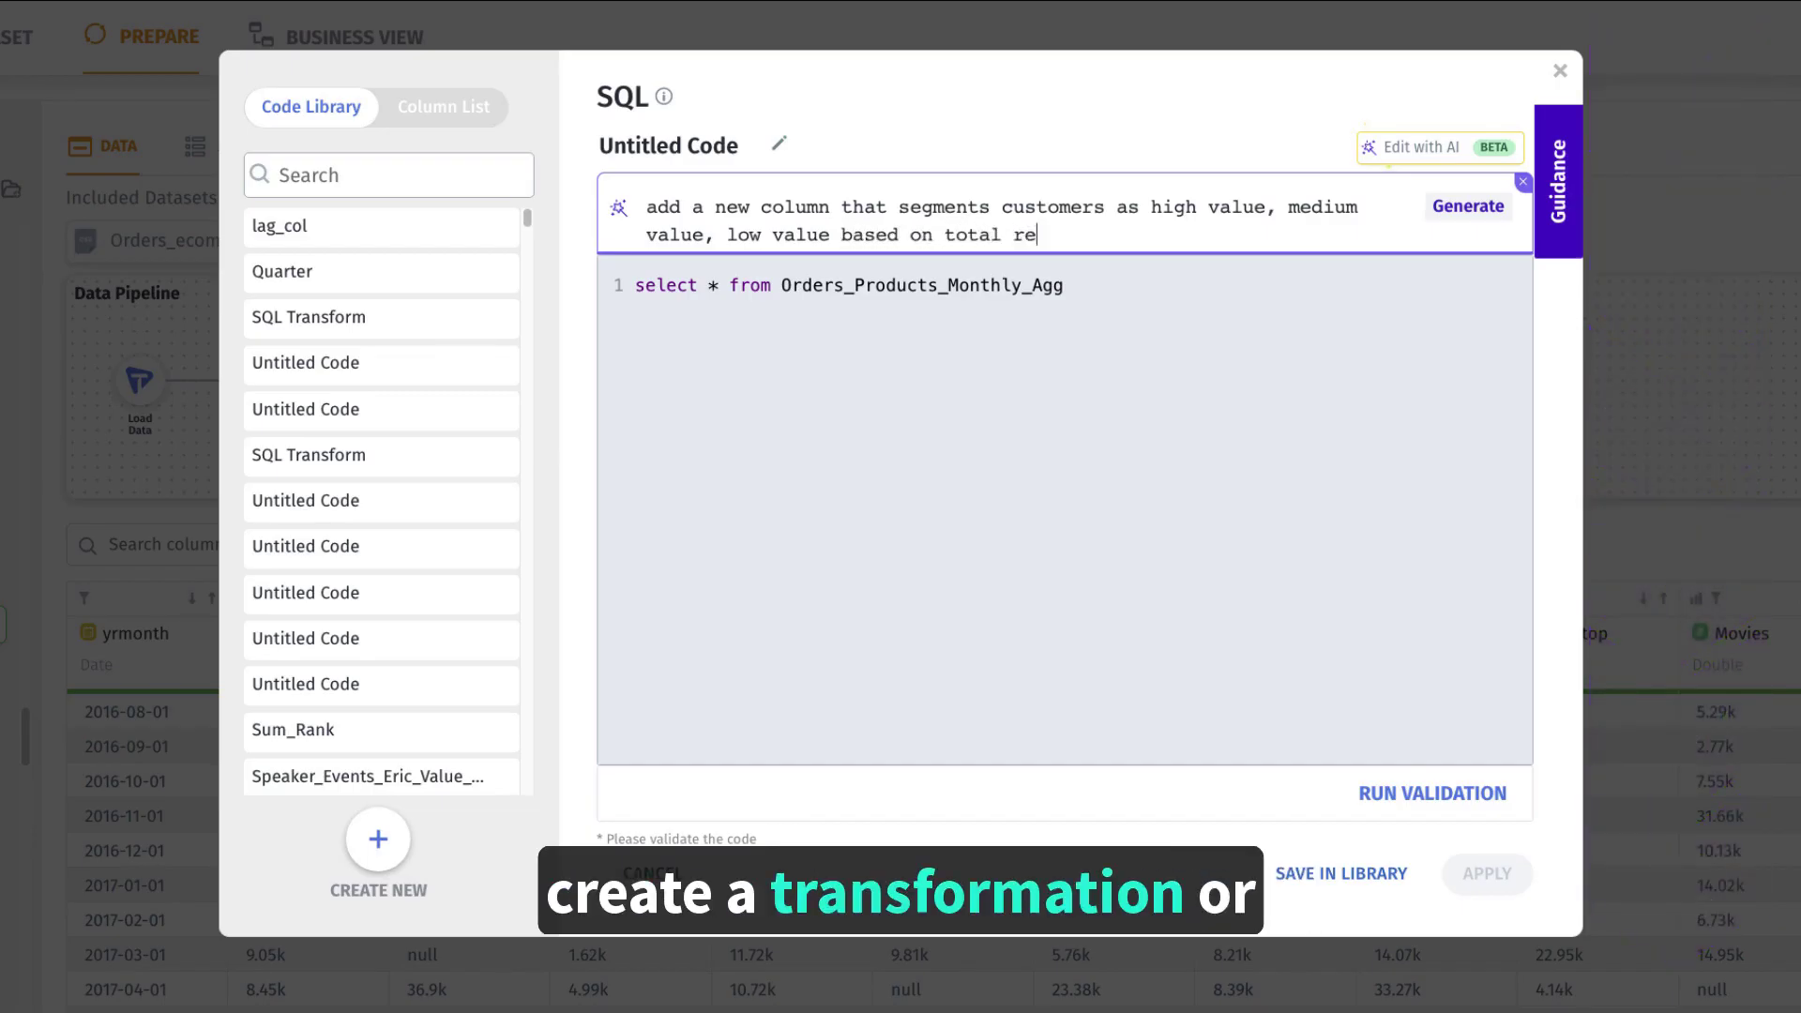
text(venue)
click(1471, 208)
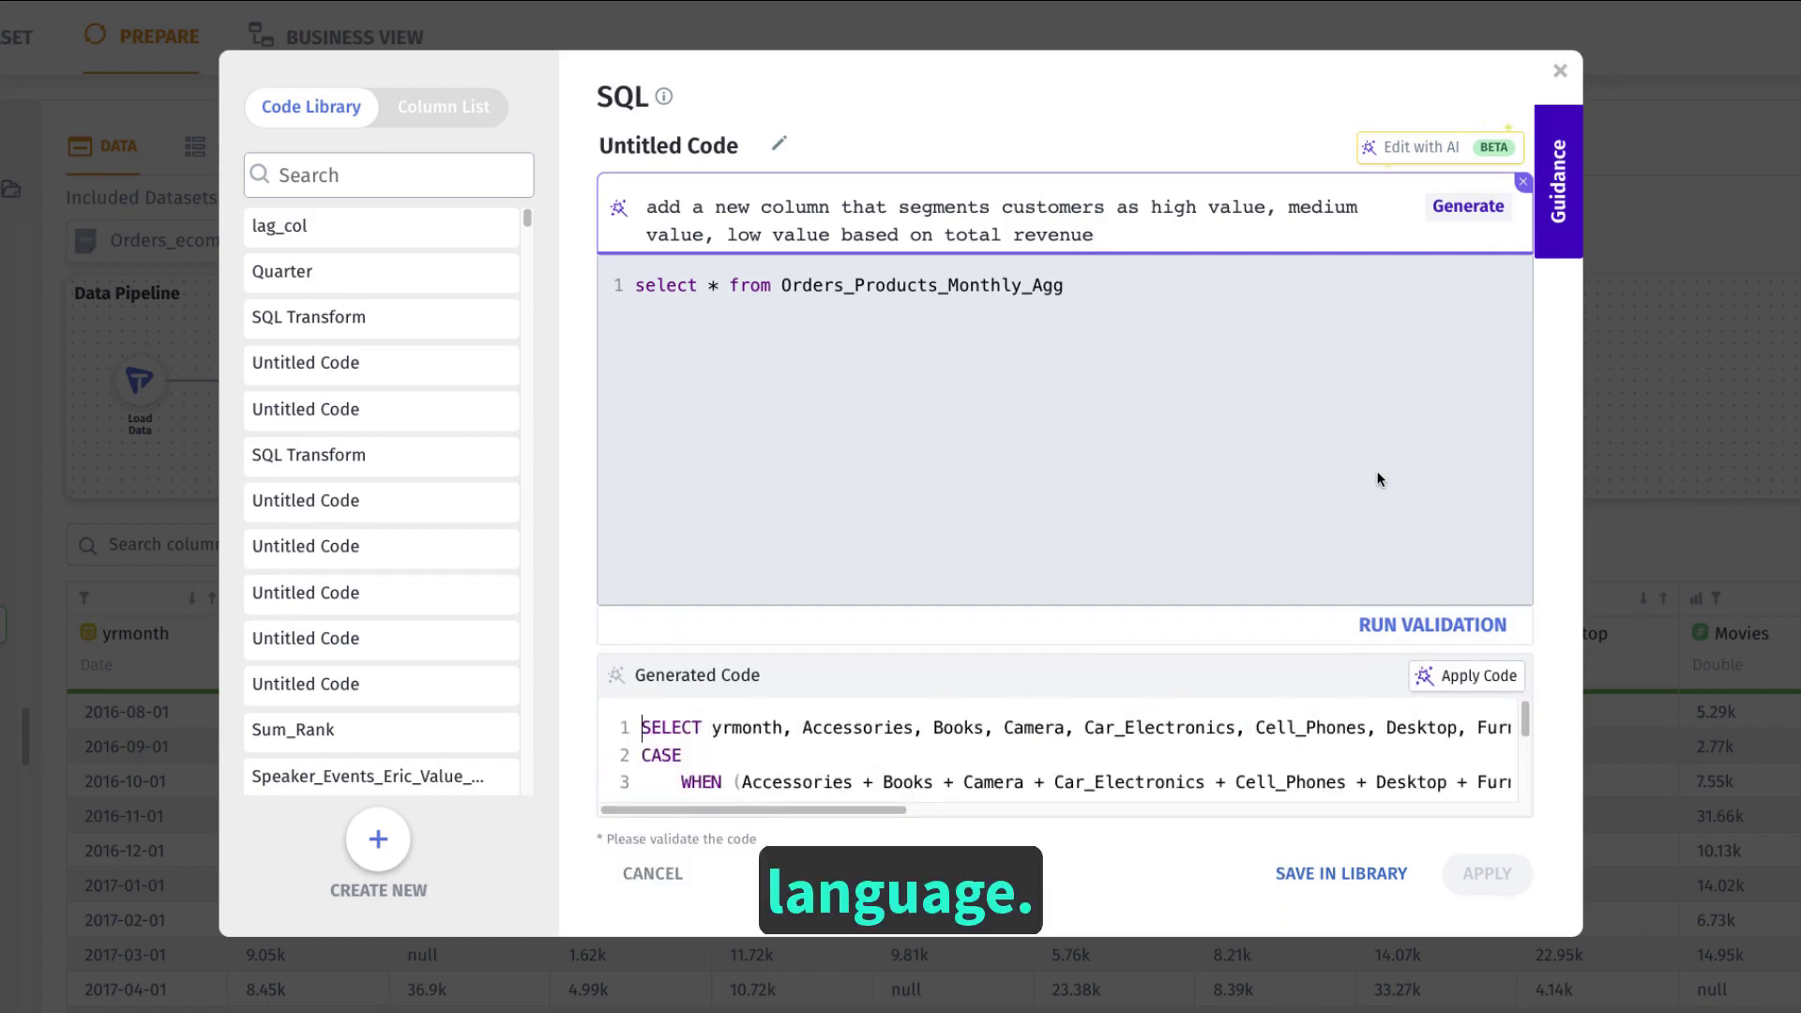
scroll(1182, 736, down, 5)
scroll(1184, 741, up, 5)
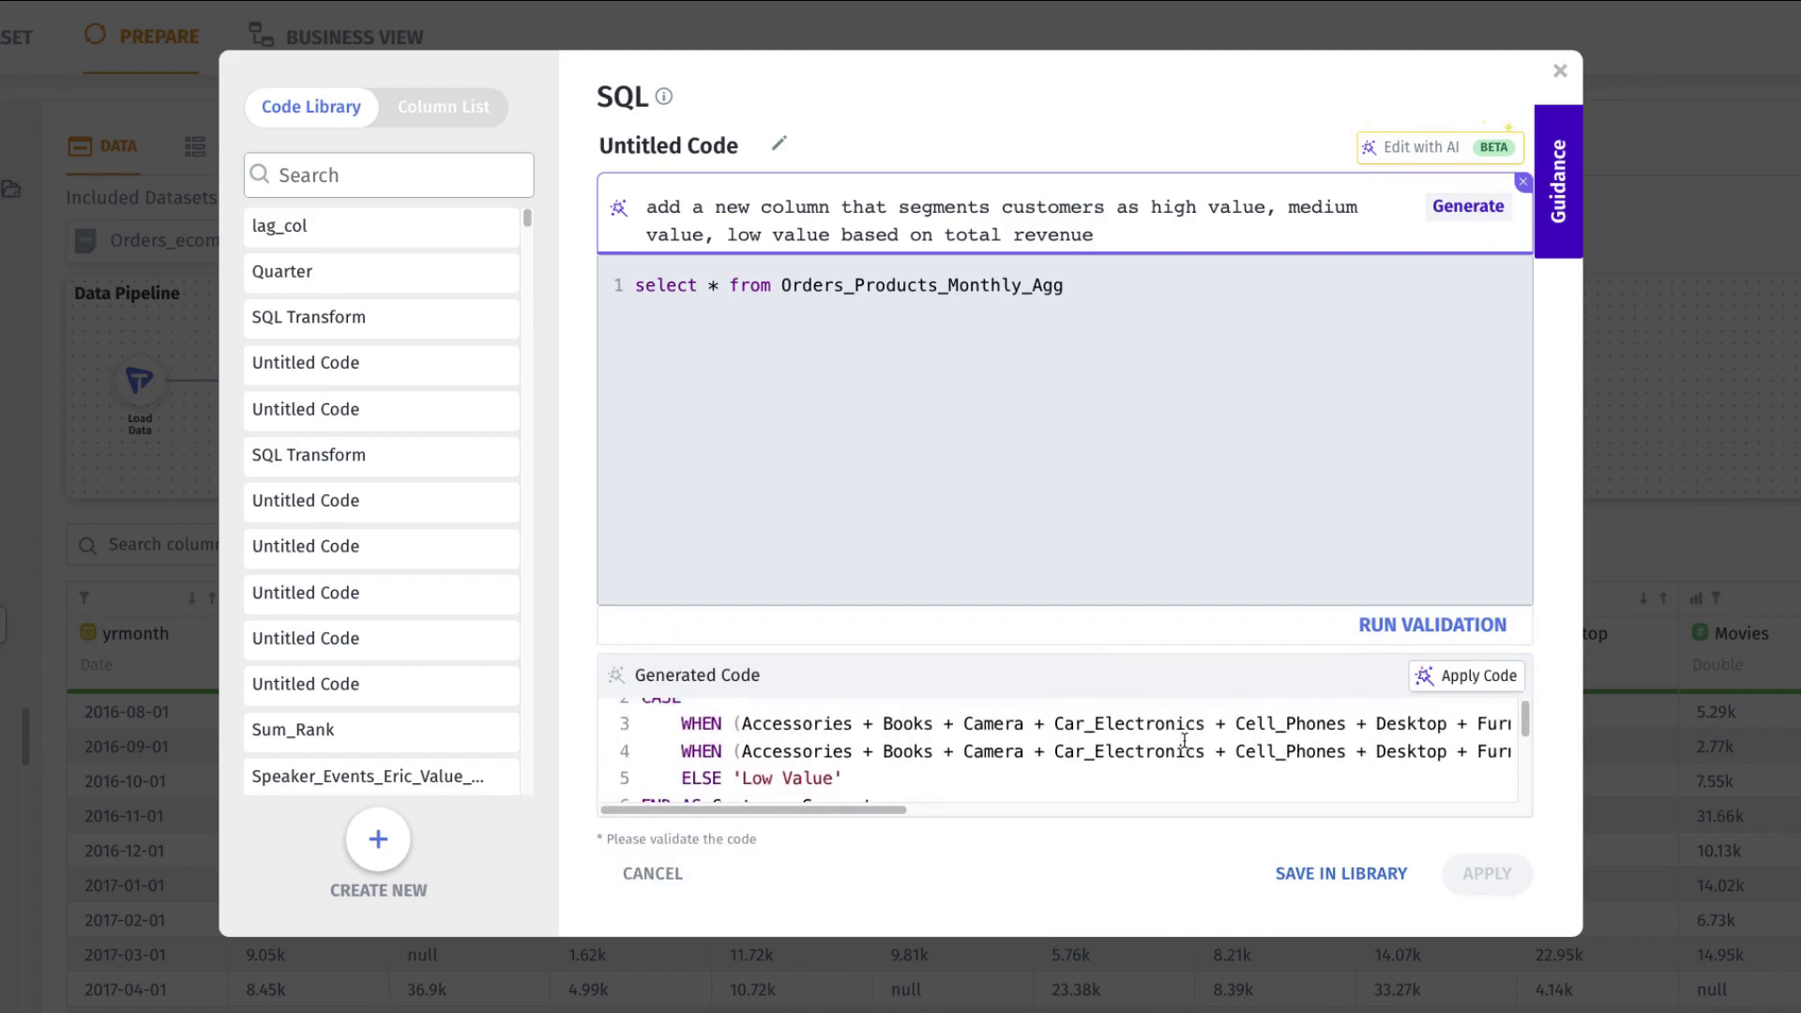
- Close the SQL editor and generate AI synonyms and display names for all columns
click(1559, 75)
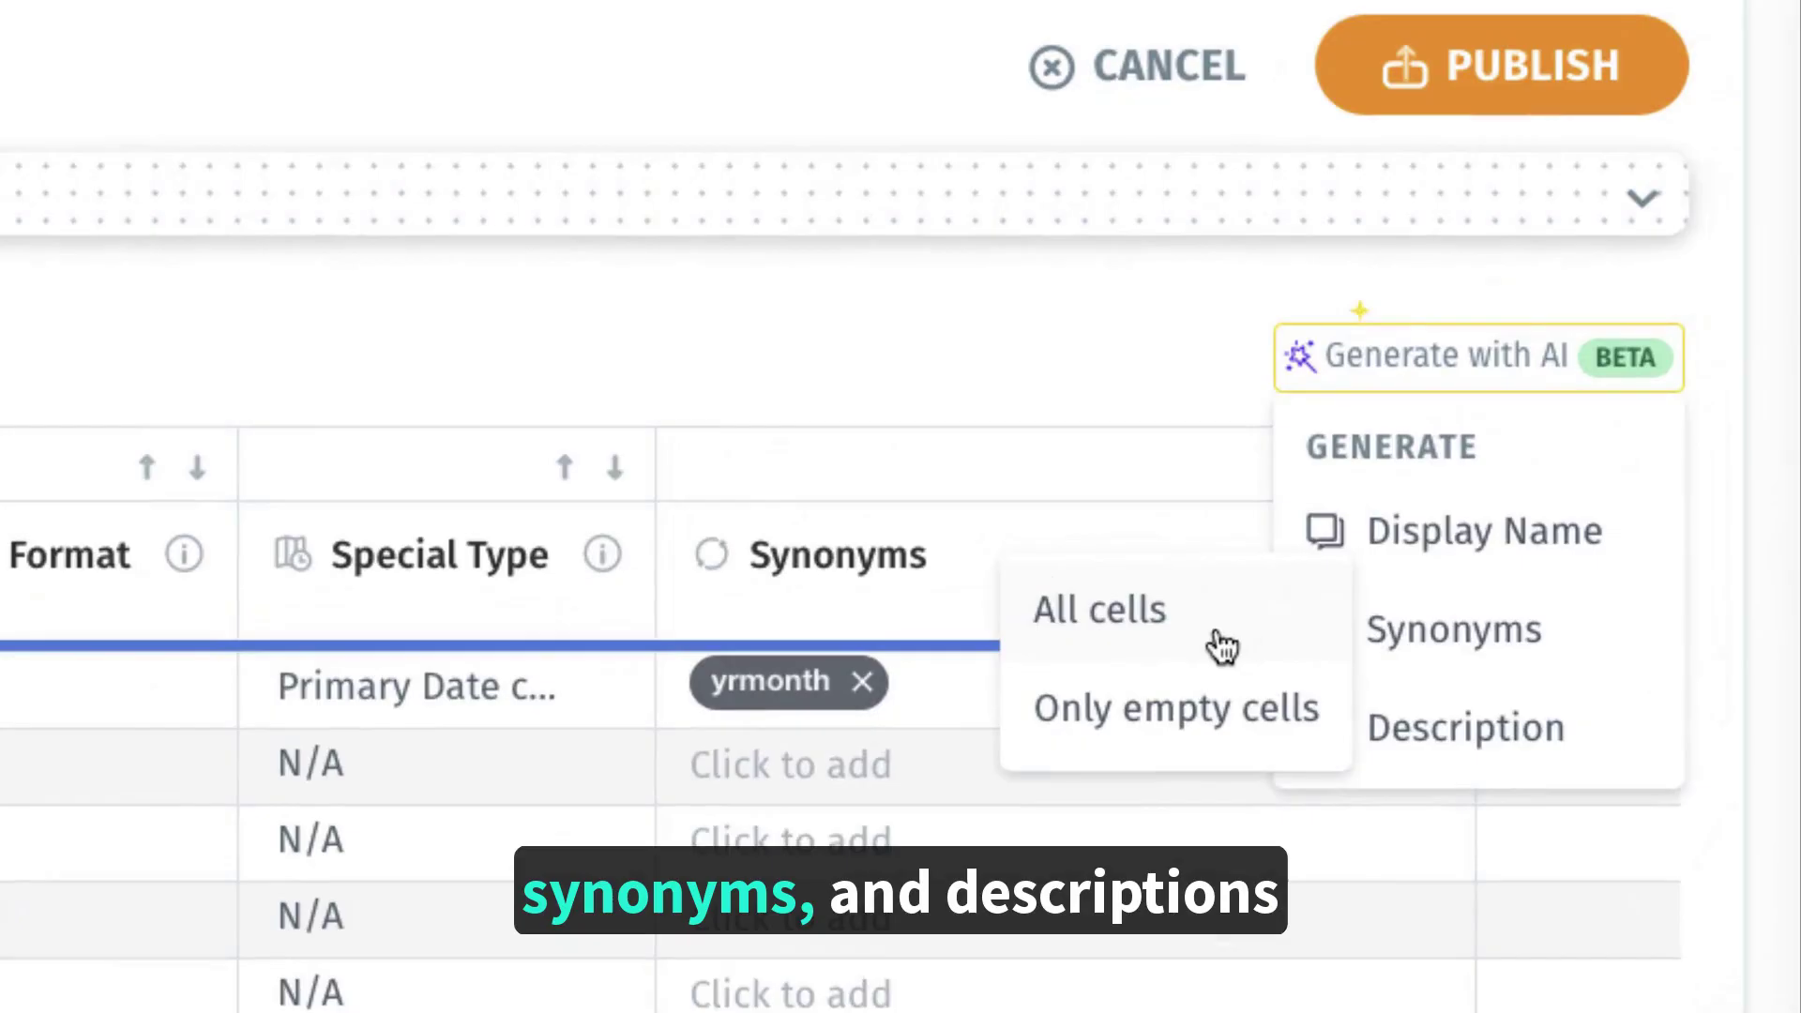
click(1745, 334)
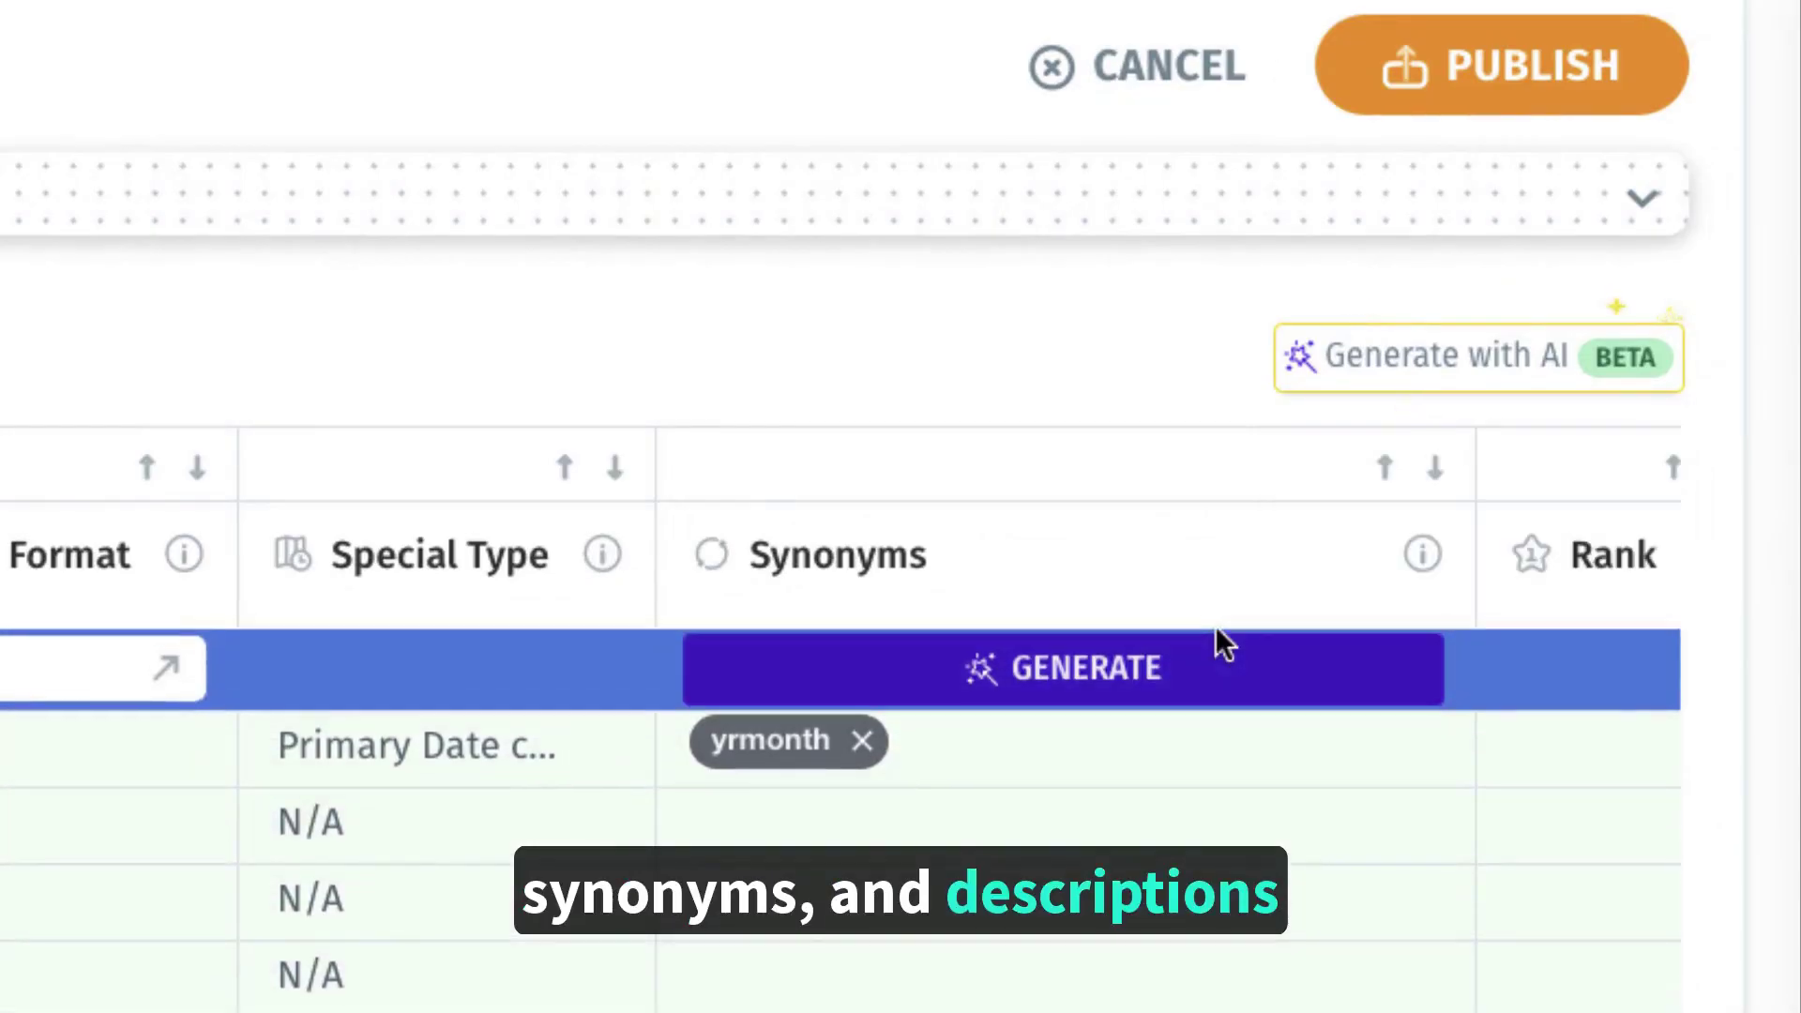
click(1095, 686)
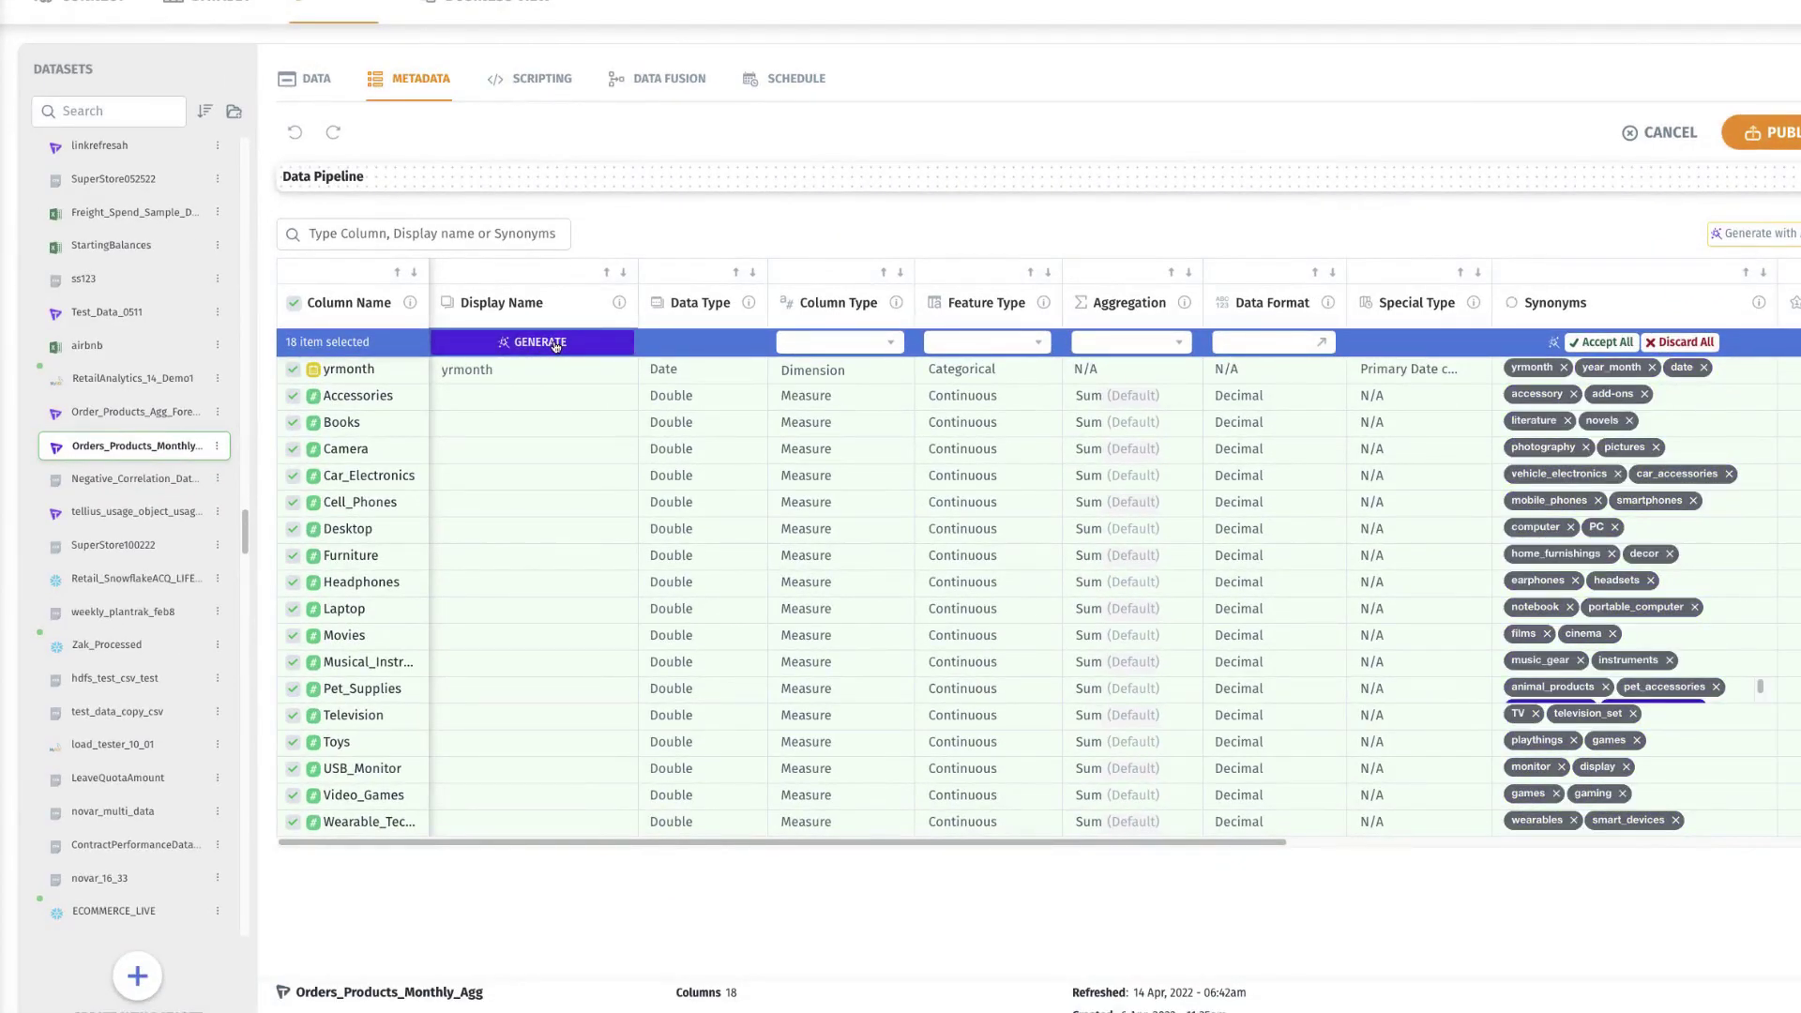
click(555, 346)
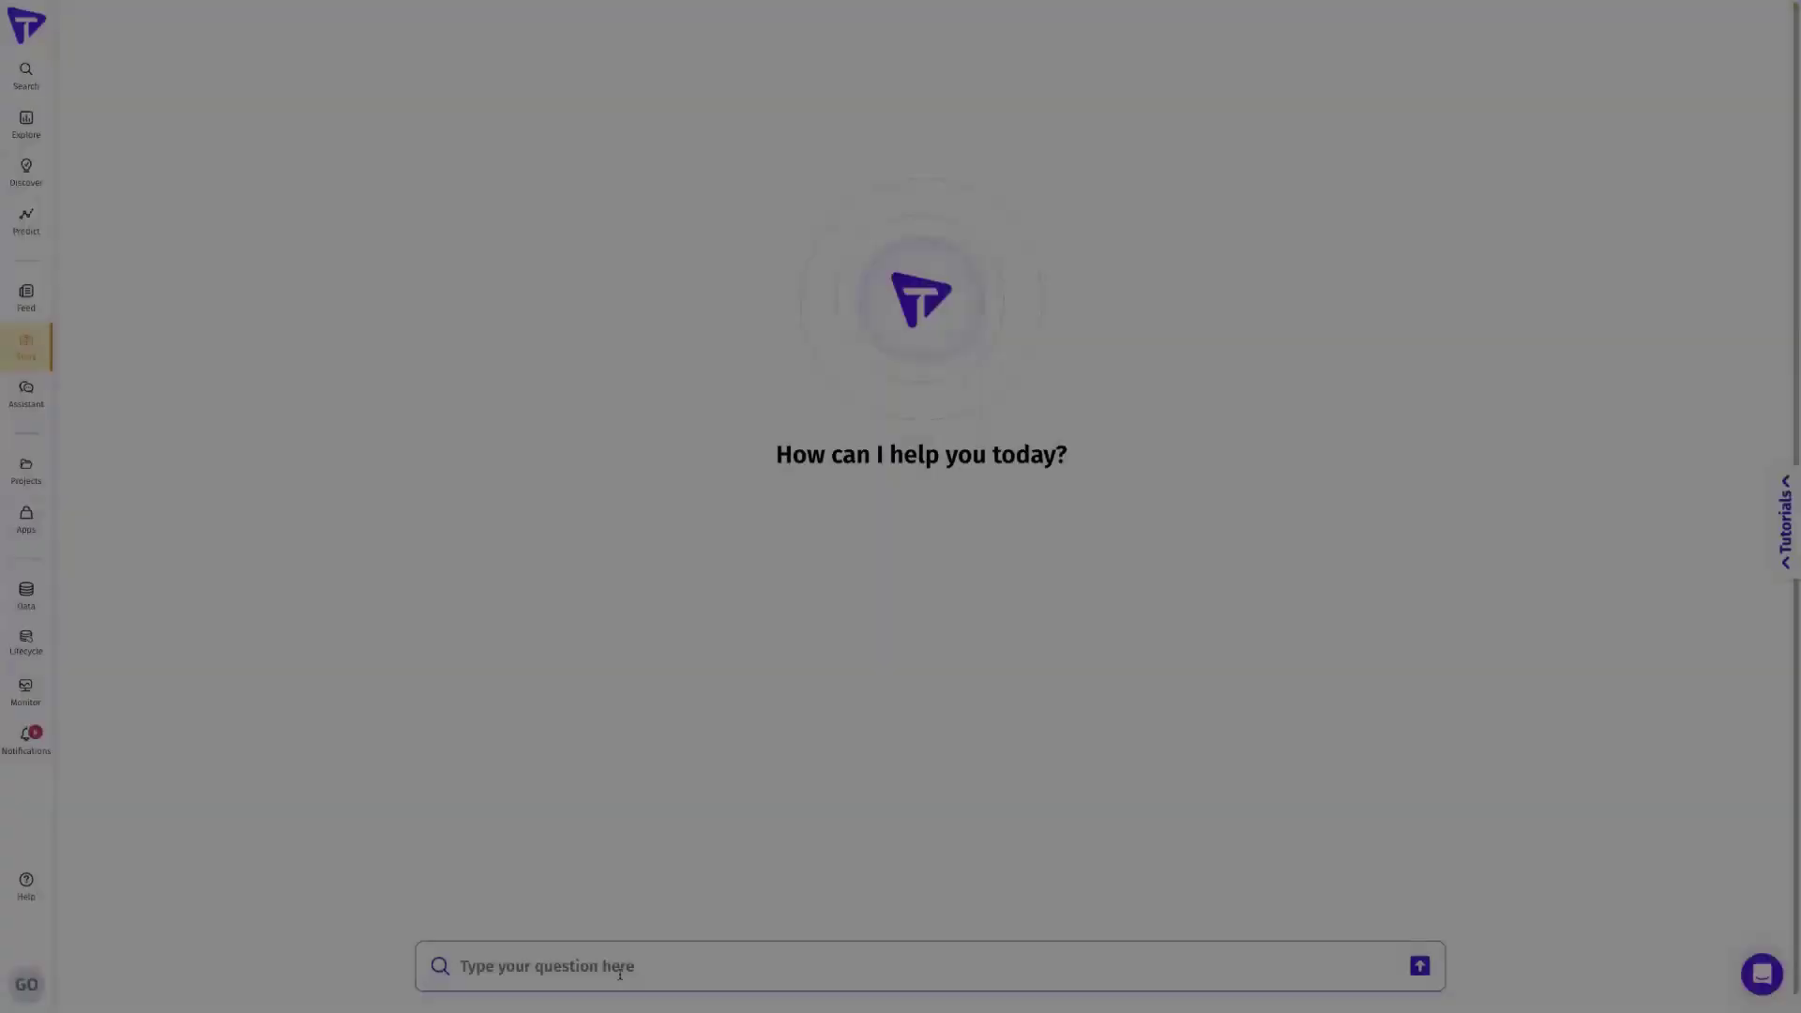
- Ask 'analyze prescription trends by product', expand the summary, then ask which products are gaining market share
text(analyze pre)
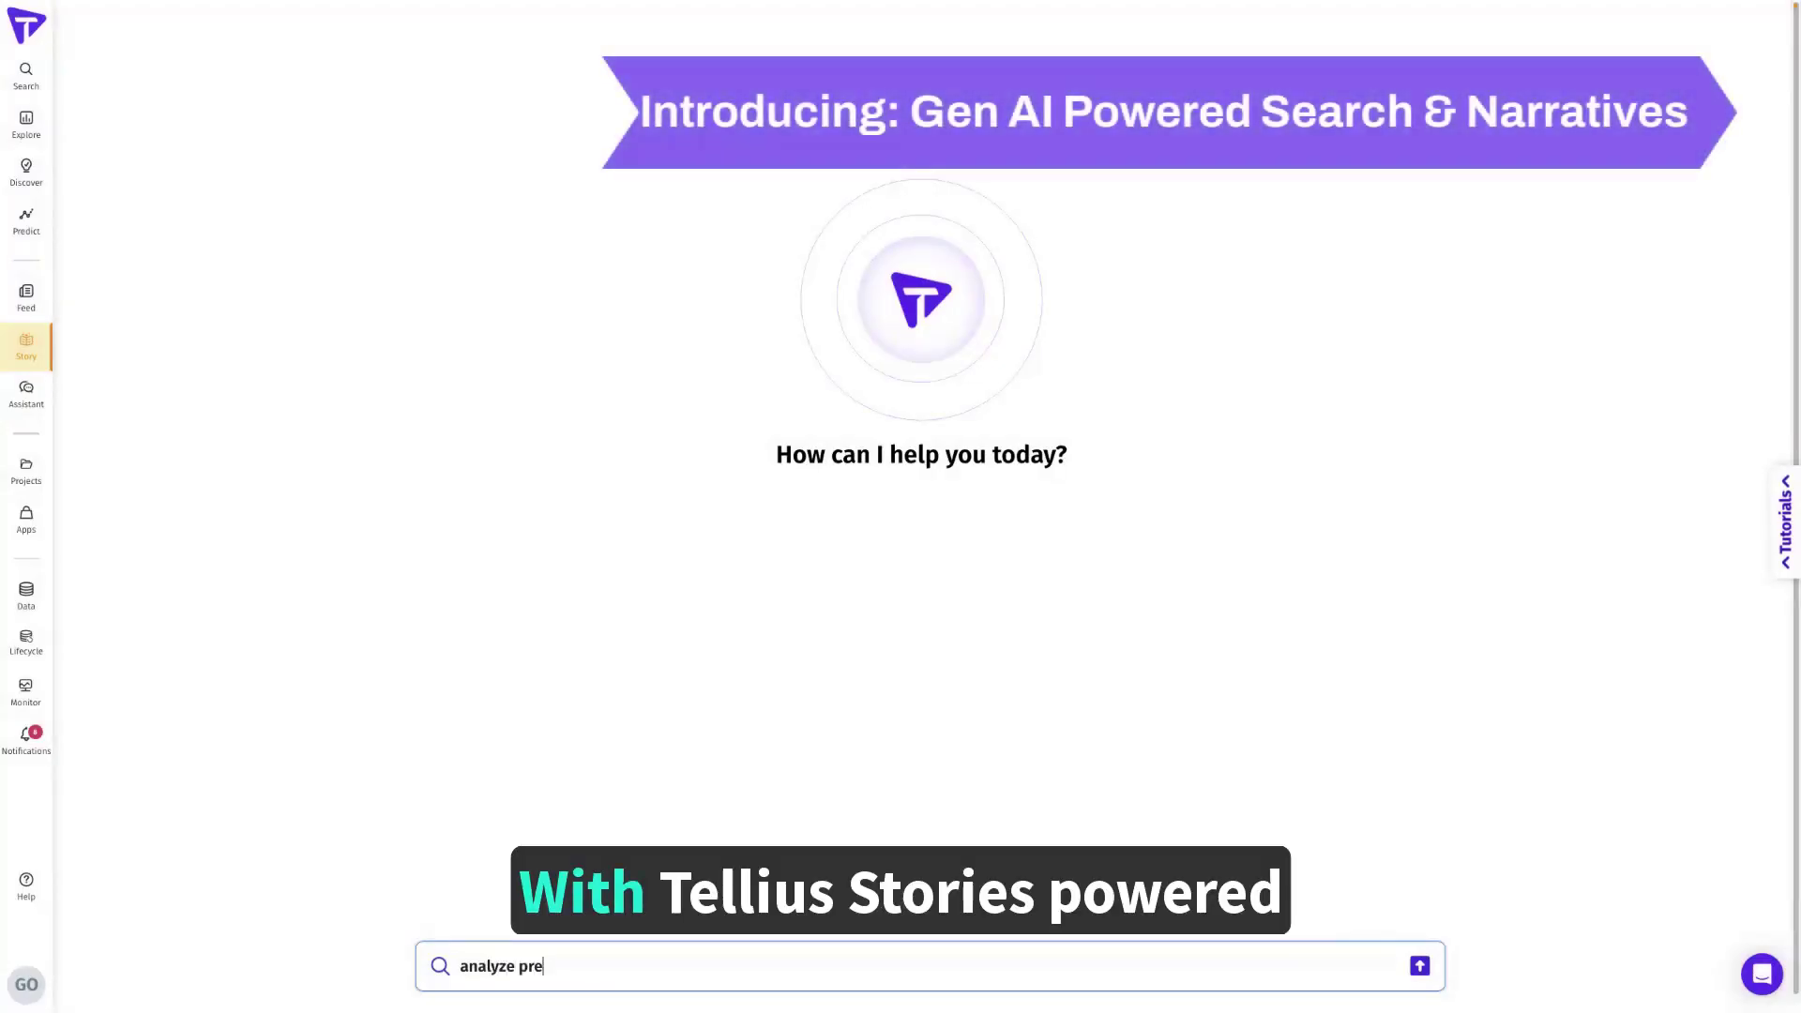
text(scription trends by product)
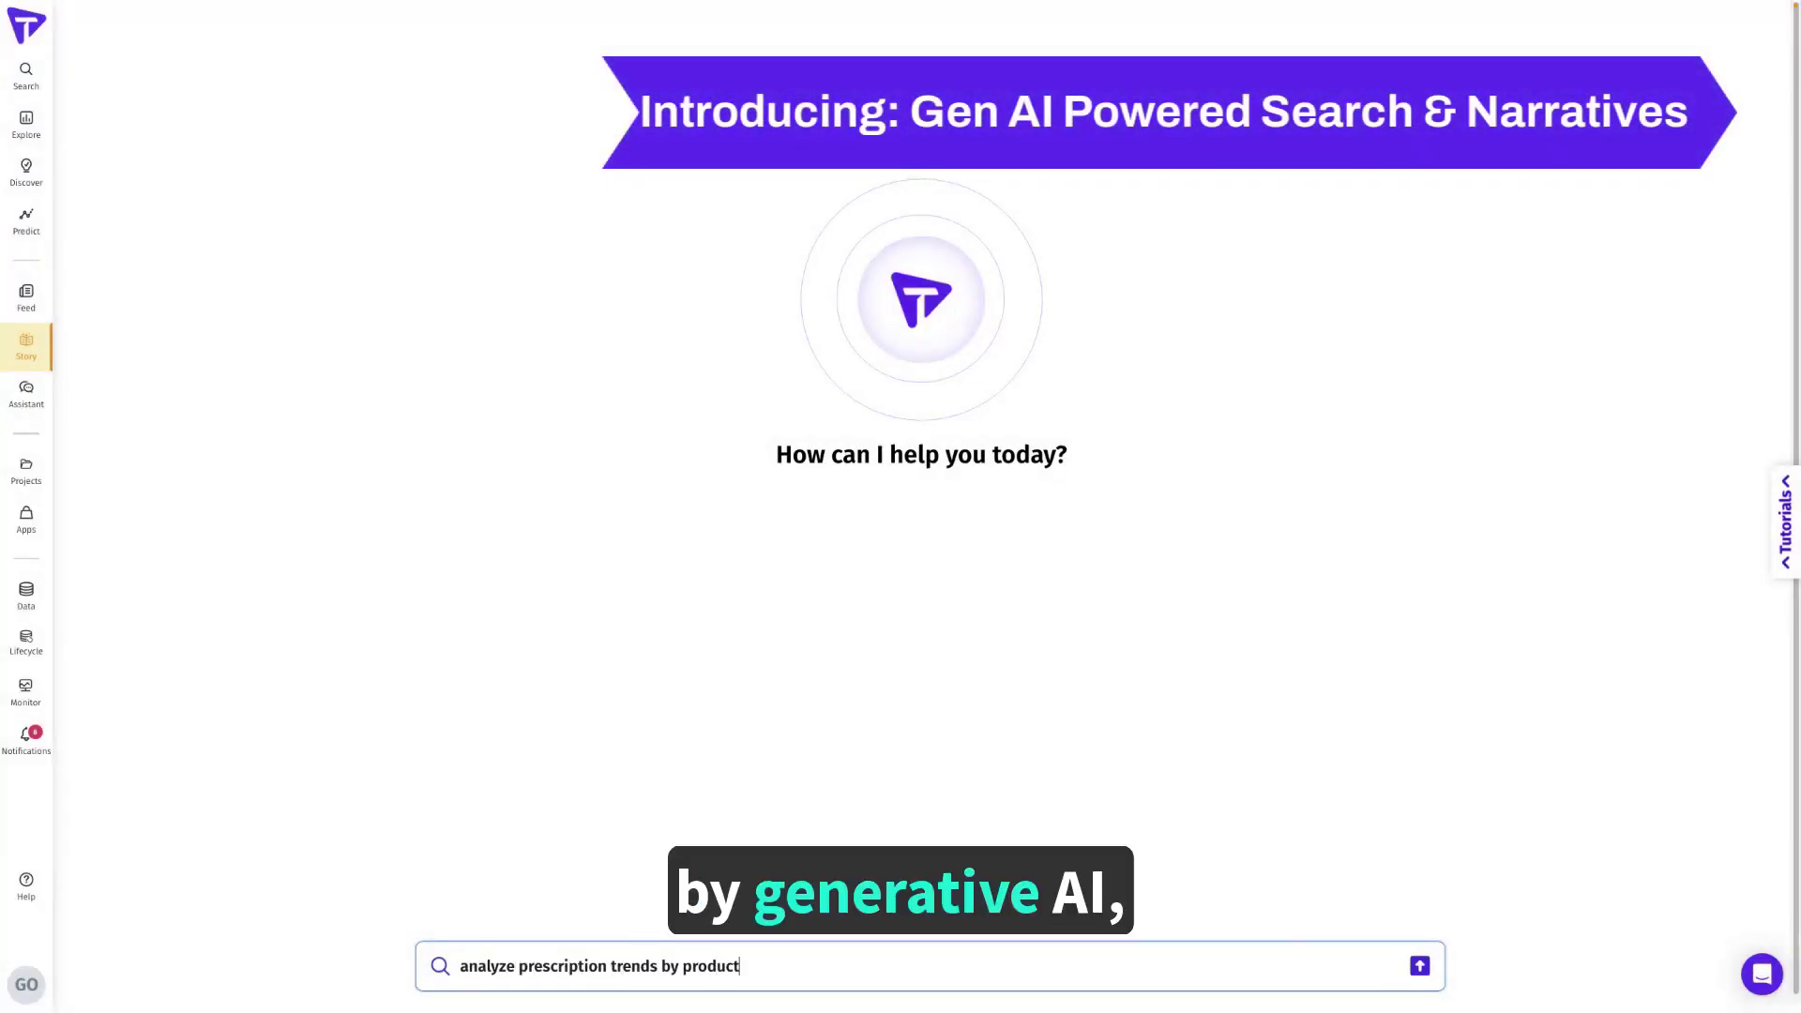
key(Return)
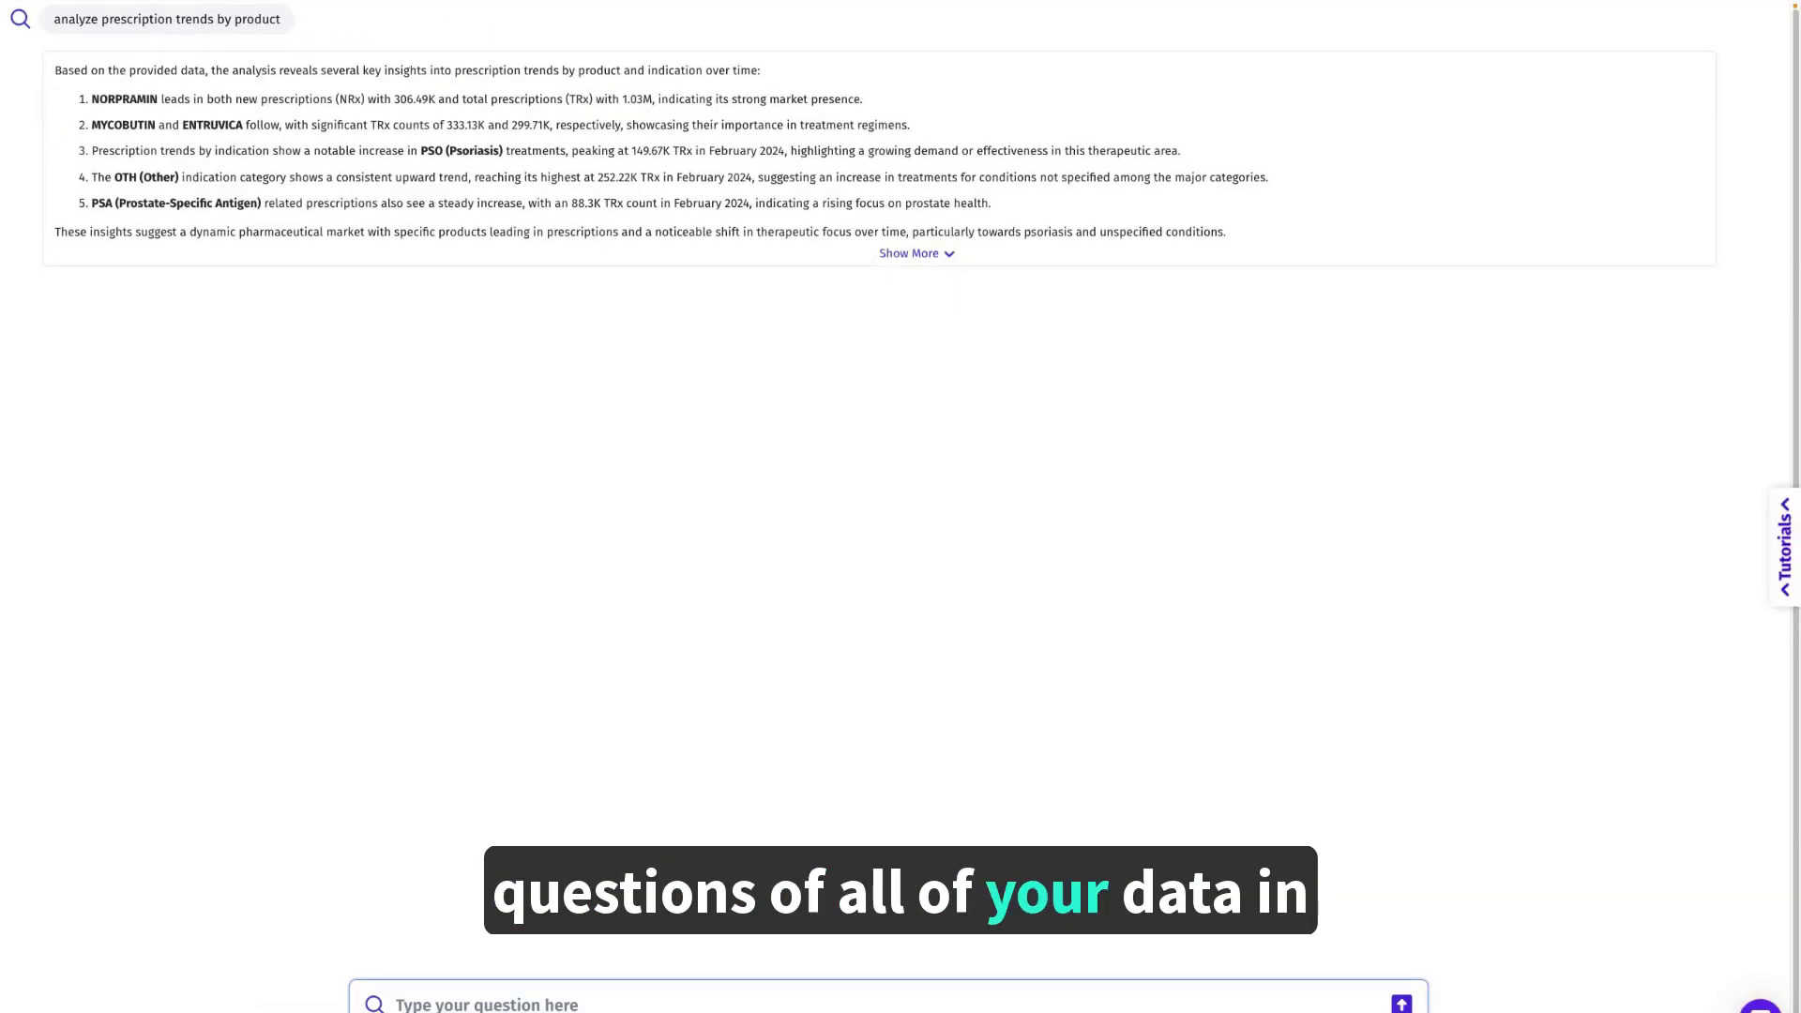
click(908, 267)
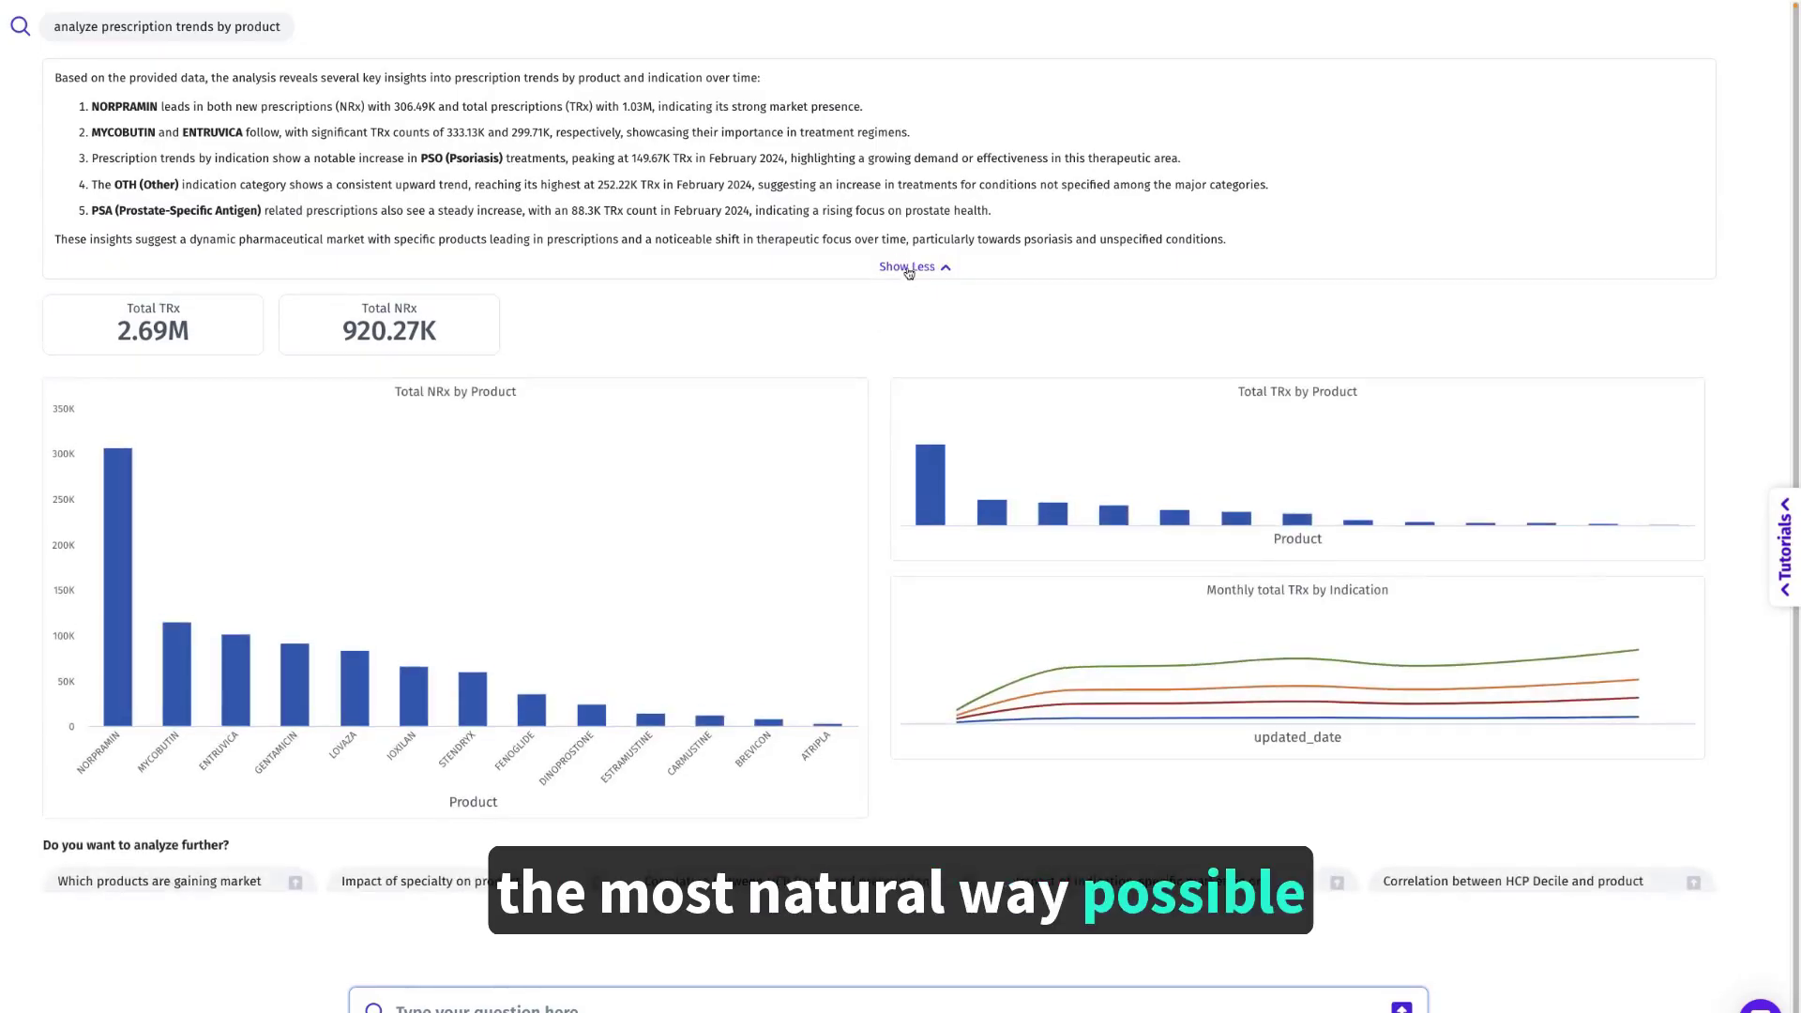
mouse_move(165, 612)
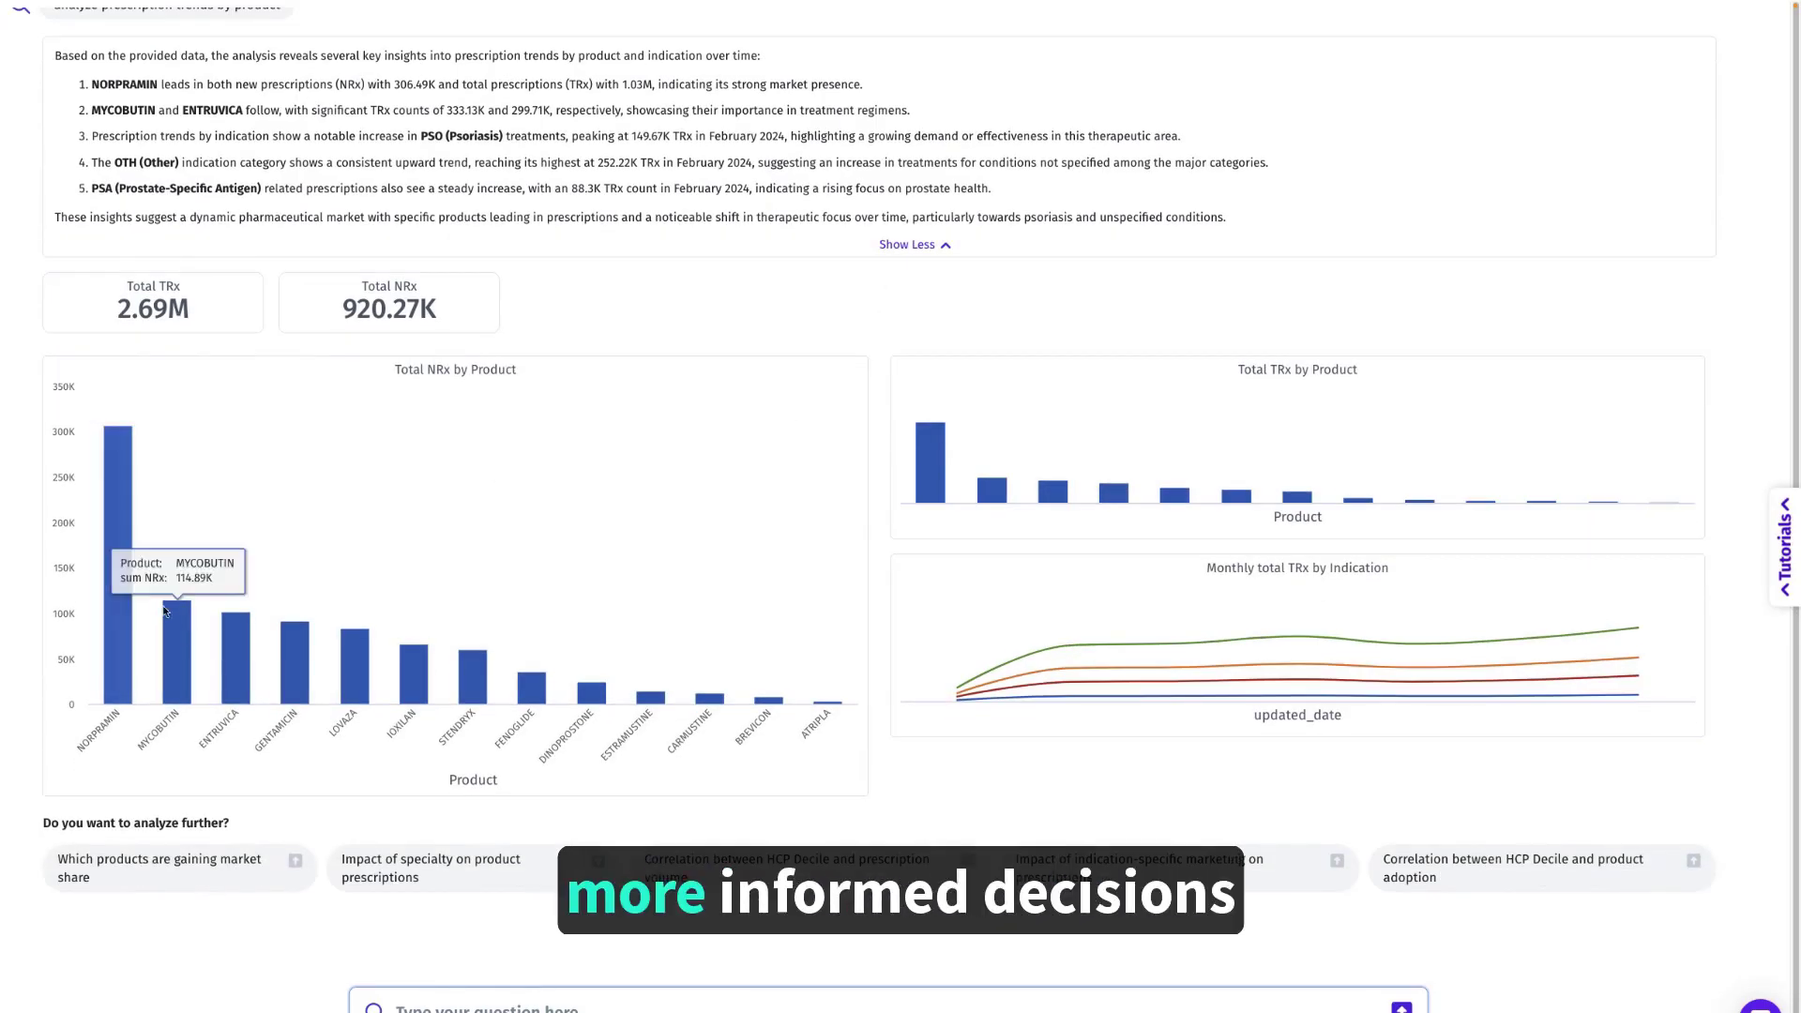
mouse_move(354, 666)
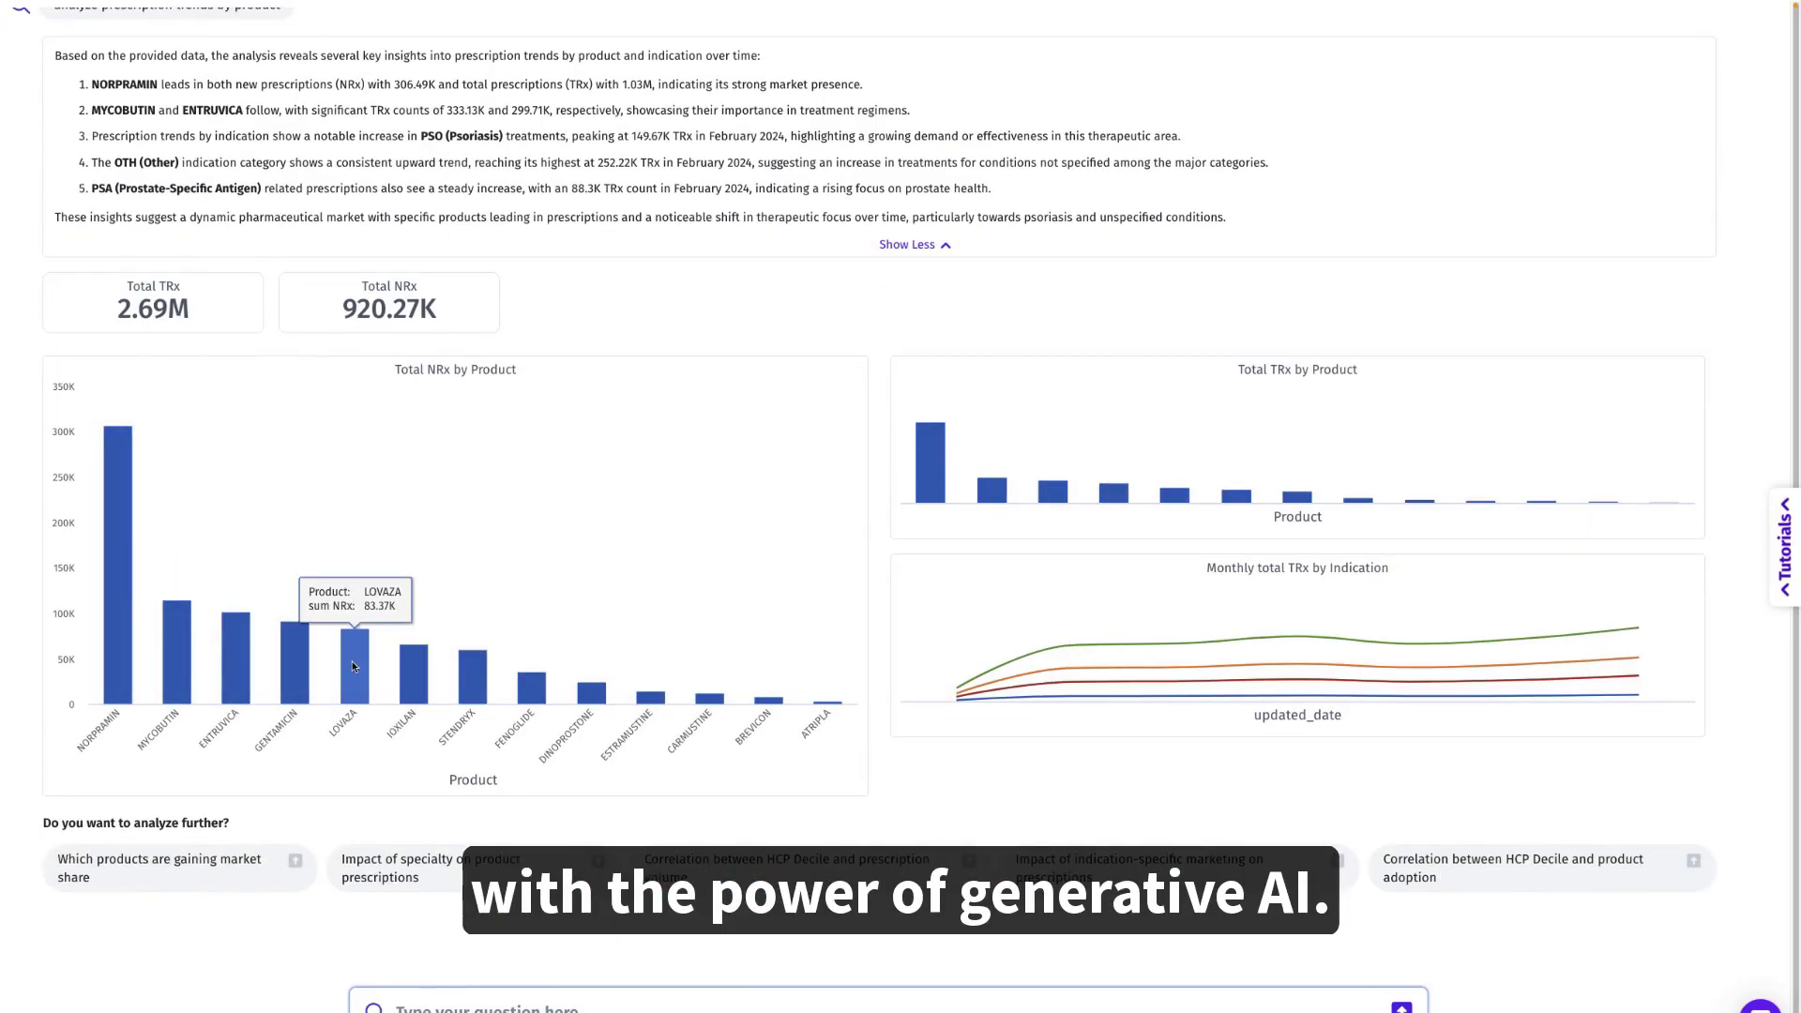
click(246, 869)
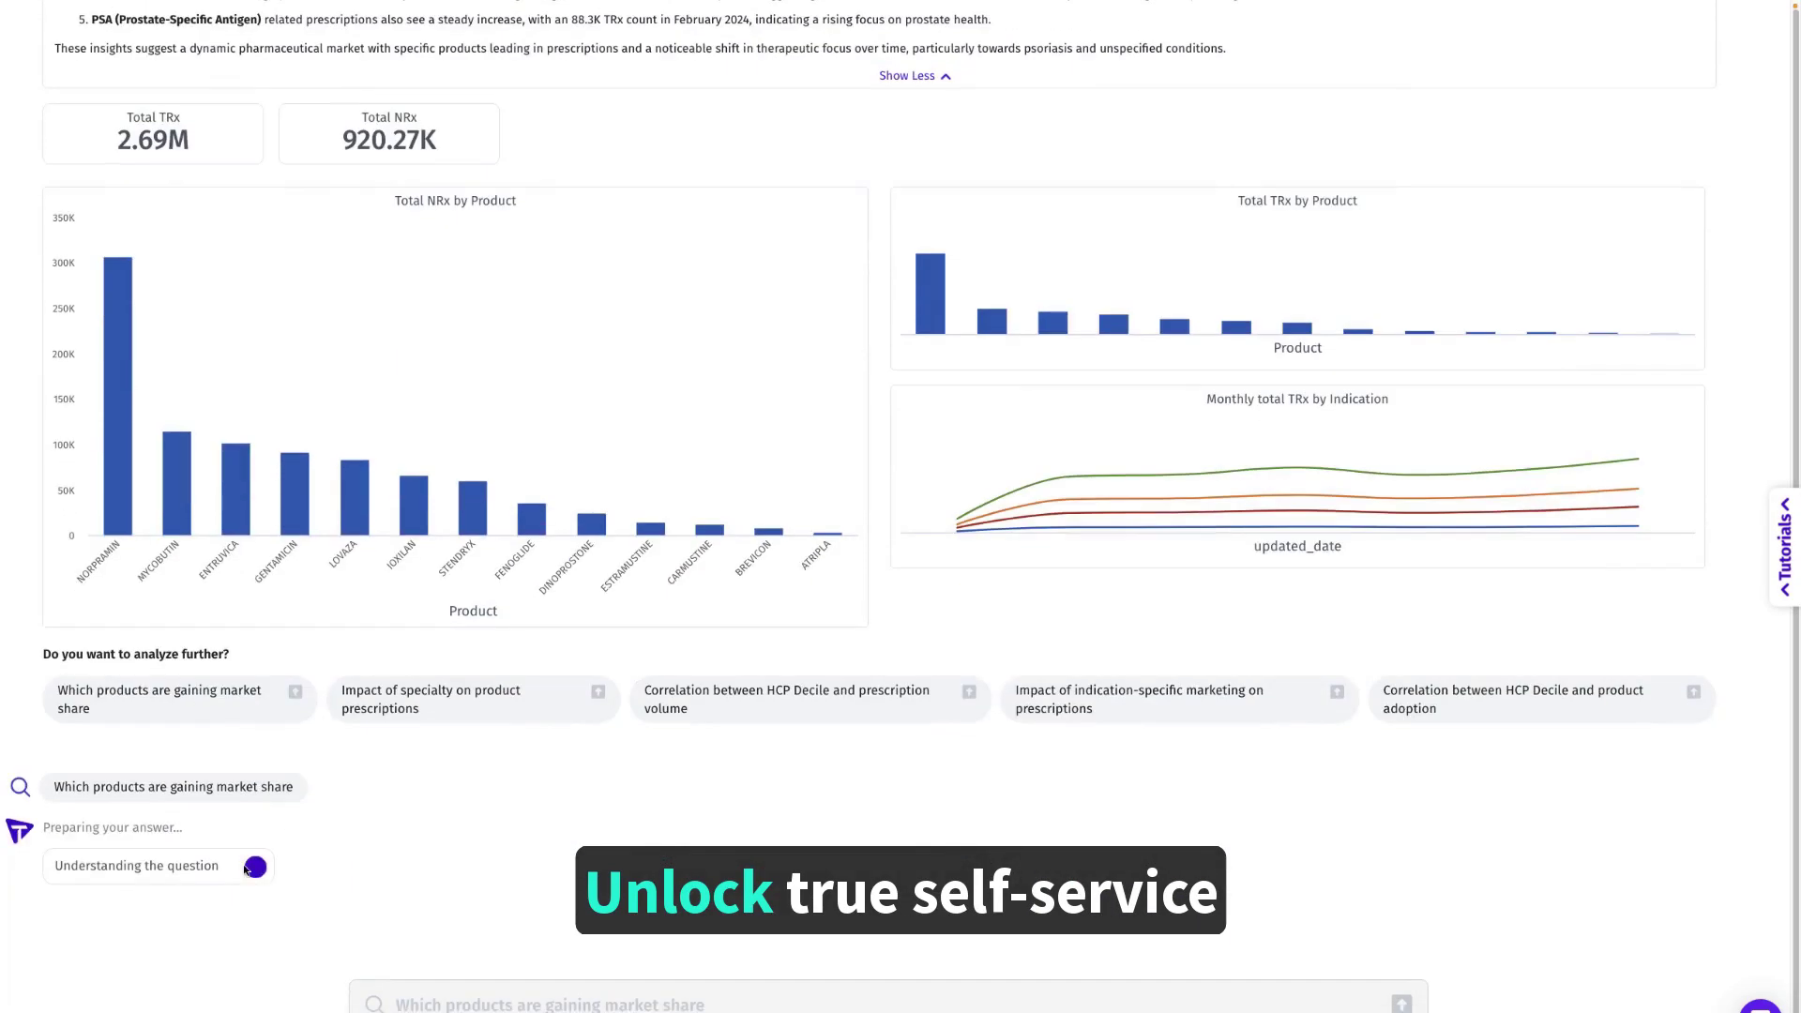